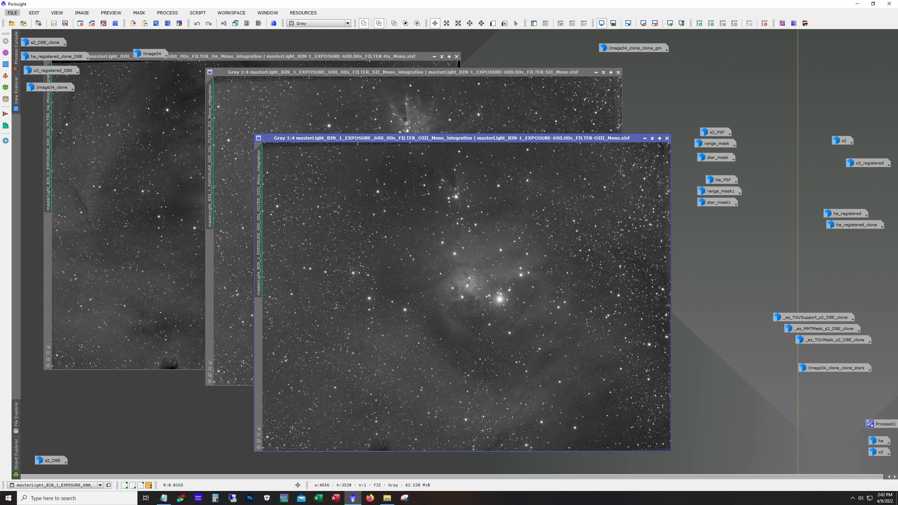
Review the Ha, OIII and SII light frame groups and their calibration in the WeightedBatchPreprocessing script, and exit it without running.
{"action": "left_click", "coordinate": [197, 13]}
{"action": "mouse_move", "coordinate": [230, 24]}
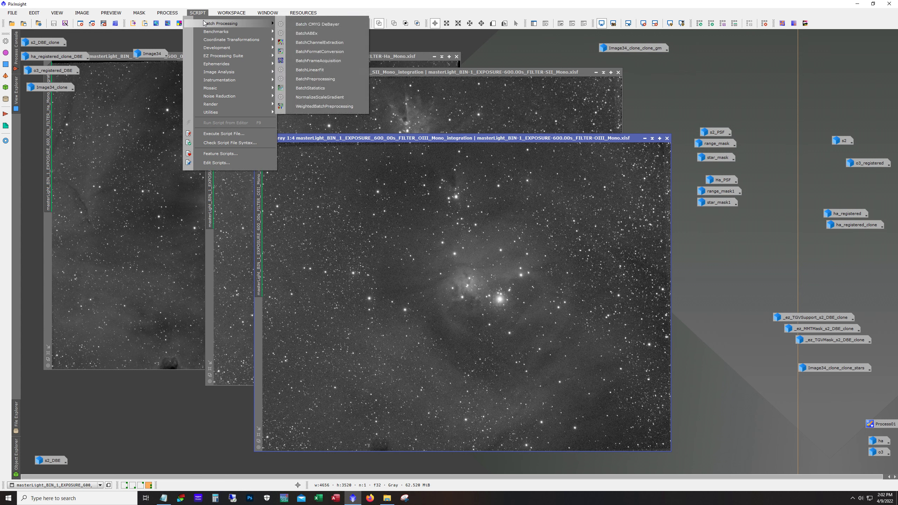
{"action": "left_click", "coordinate": [319, 106]}
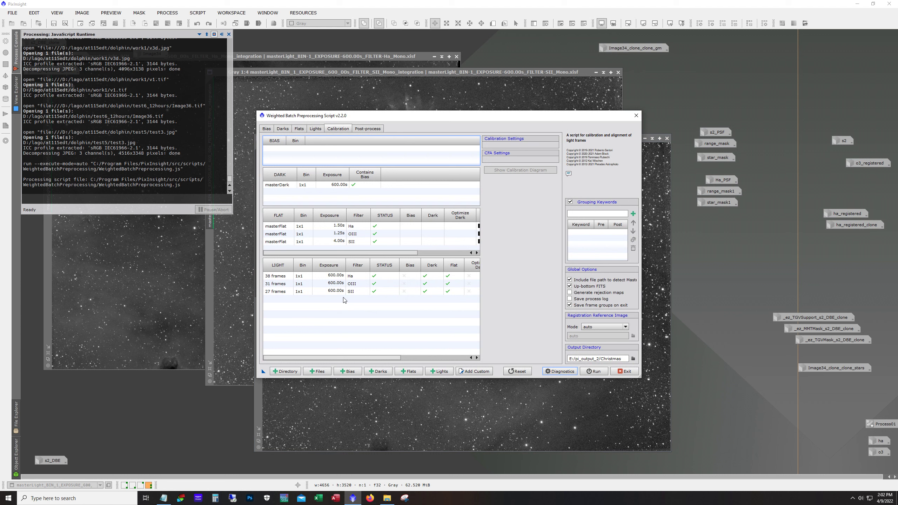
{"action": "left_click", "coordinate": [316, 128]}
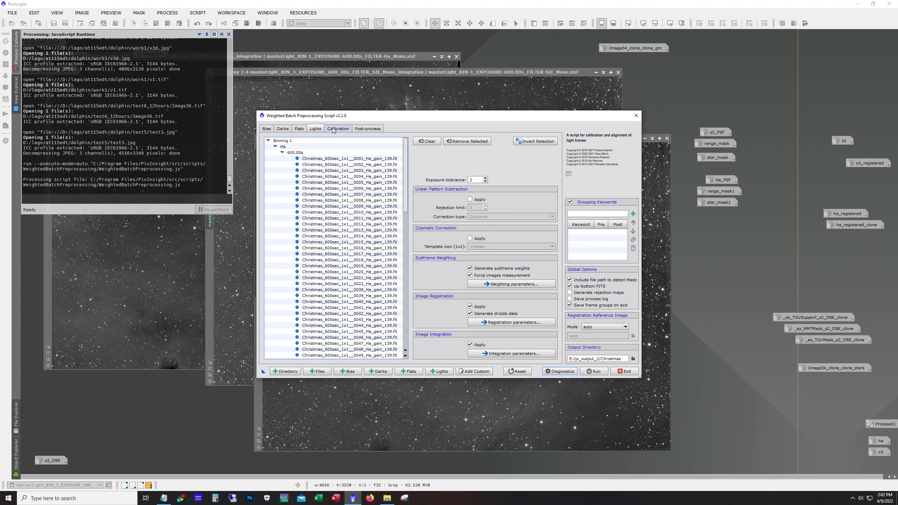
{"action": "left_click", "coordinate": [333, 129]}
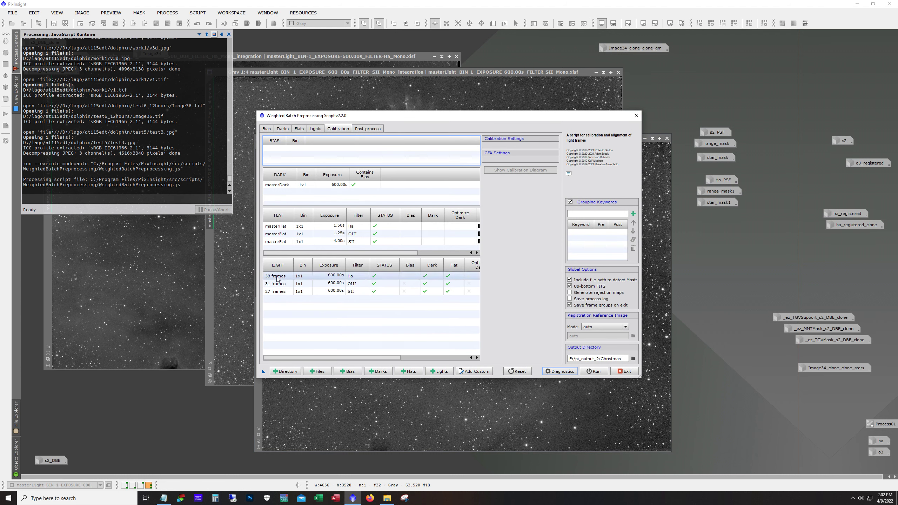
{"action": "left_click", "coordinate": [312, 285]}
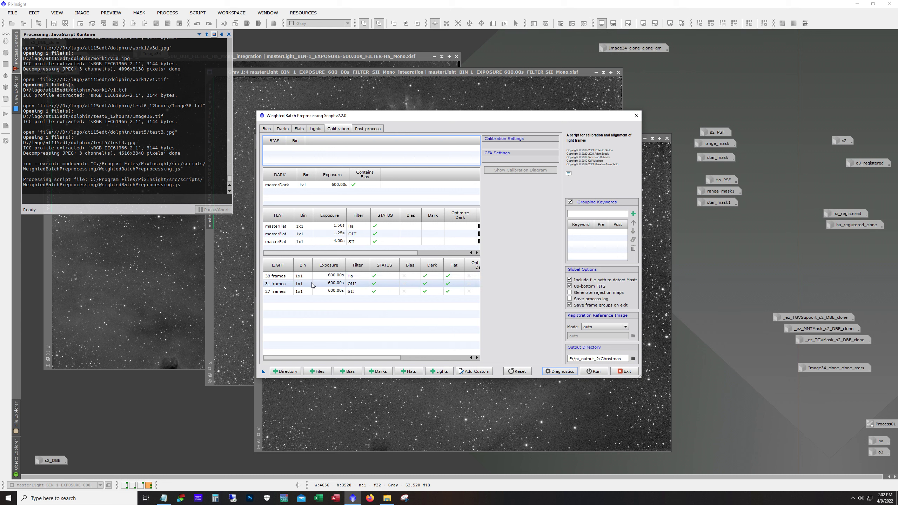
{"action": "left_click", "coordinate": [320, 292]}
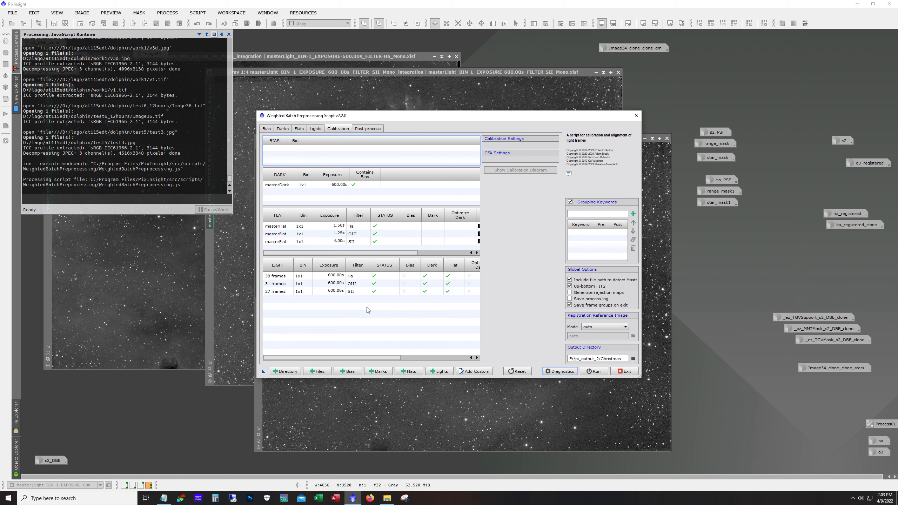
{"action": "left_click", "coordinate": [626, 371]}
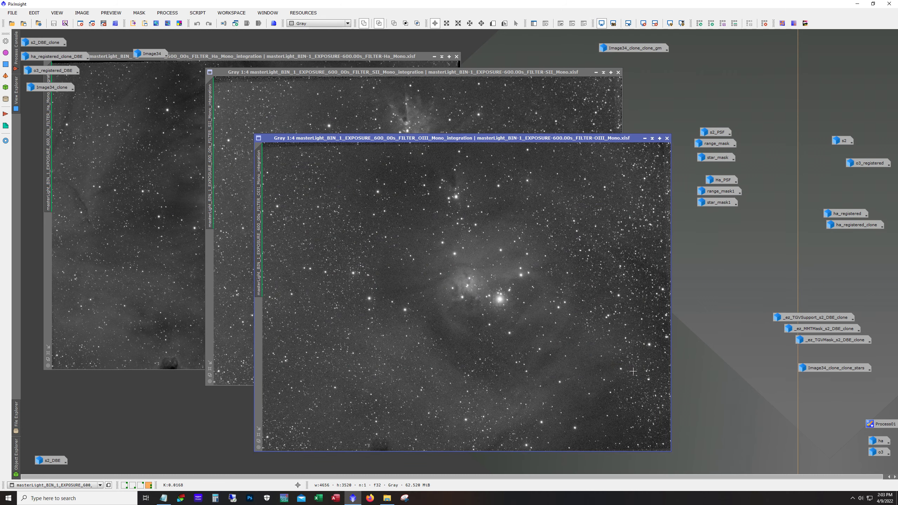
Examine the OIII master's bright stars, central nebulosity and overall field at several magnifications, and minimize its image window.
{"action": "left_click_drag", "start_coordinate": [535, 138], "coordinate": [368, 101]}
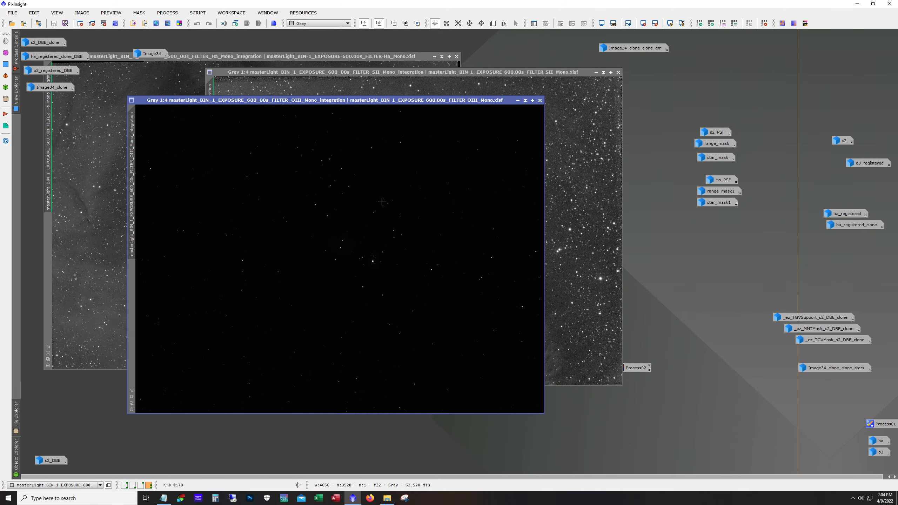
{"action": "key", "text": "ctrl+1"}
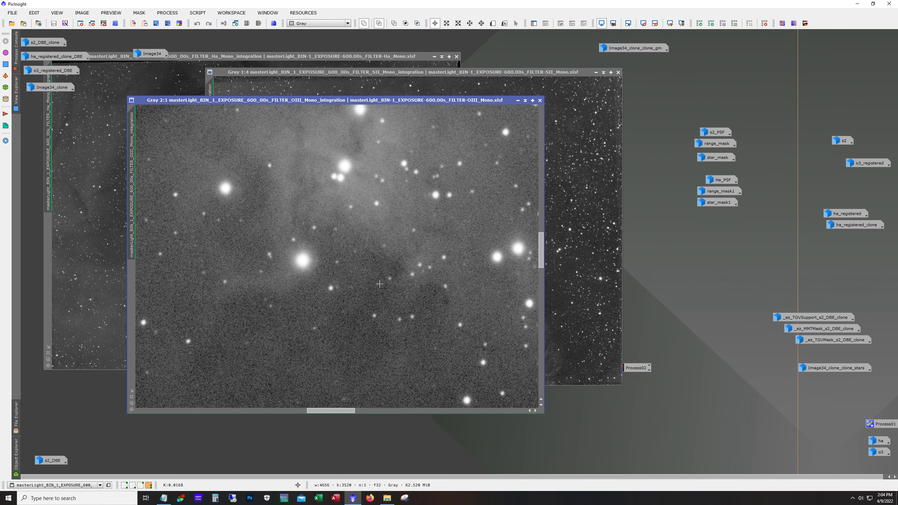
{"action": "key", "text": "ctrl+plus"}
{"action": "left_click_drag", "start_coordinate": [329, 410], "coordinate": [368, 410]}
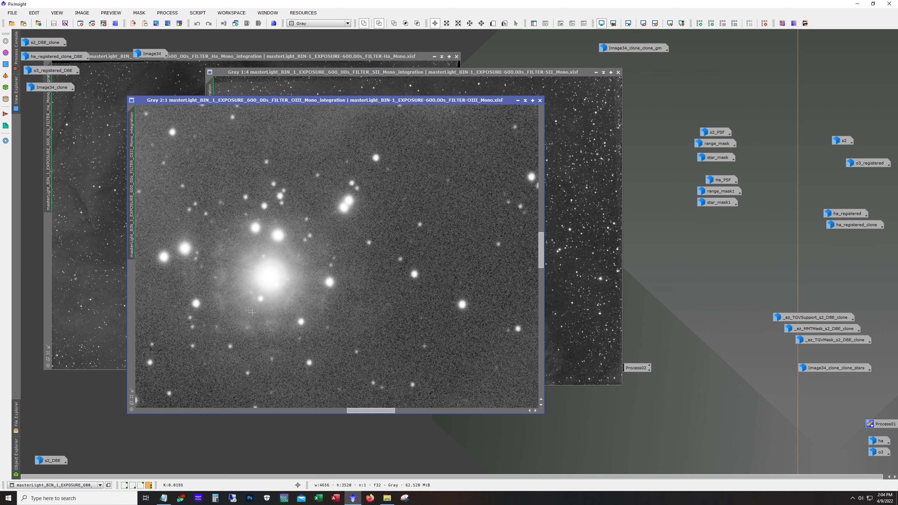
{"action": "key", "text": "ctrl+minus"}
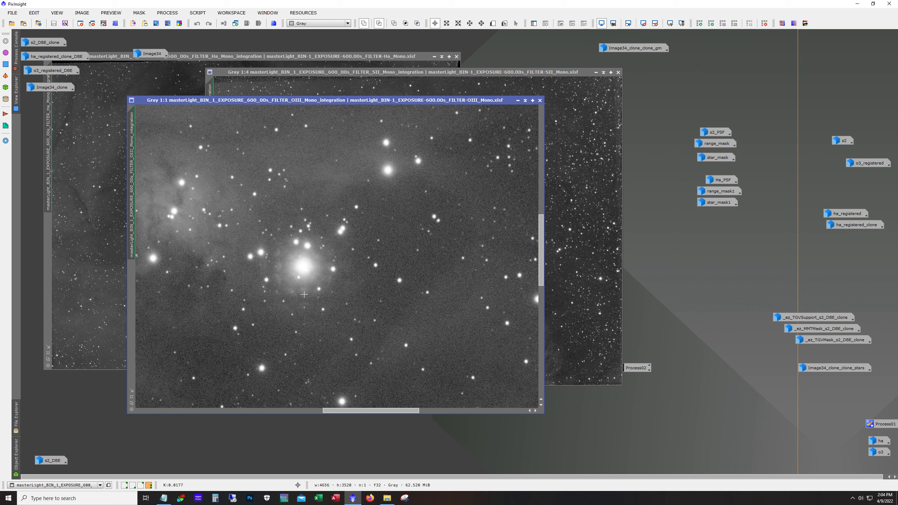
{"action": "scroll", "coordinate": [304, 294], "scroll_direction": "down", "scroll_amount": 2}
{"action": "scroll", "coordinate": [312, 299], "scroll_direction": "up", "scroll_amount": 1}
{"action": "scroll", "coordinate": [317, 303], "scroll_direction": "down", "scroll_amount": 1}
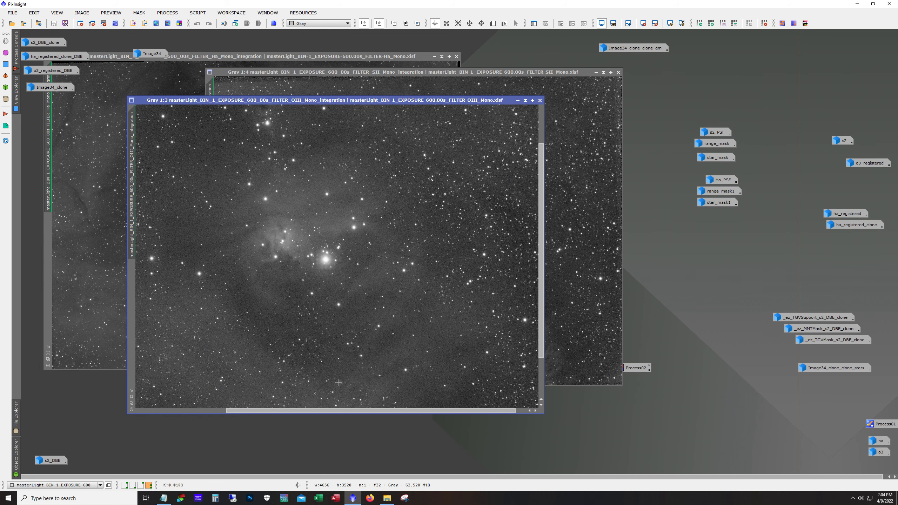
{"action": "left_click_drag", "start_coordinate": [357, 410], "coordinate": [377, 411]}
{"action": "scroll", "coordinate": [235, 326], "scroll_direction": "up", "scroll_amount": 2}
{"action": "scroll", "coordinate": [374, 369], "scroll_direction": "down", "scroll_amount": 4}
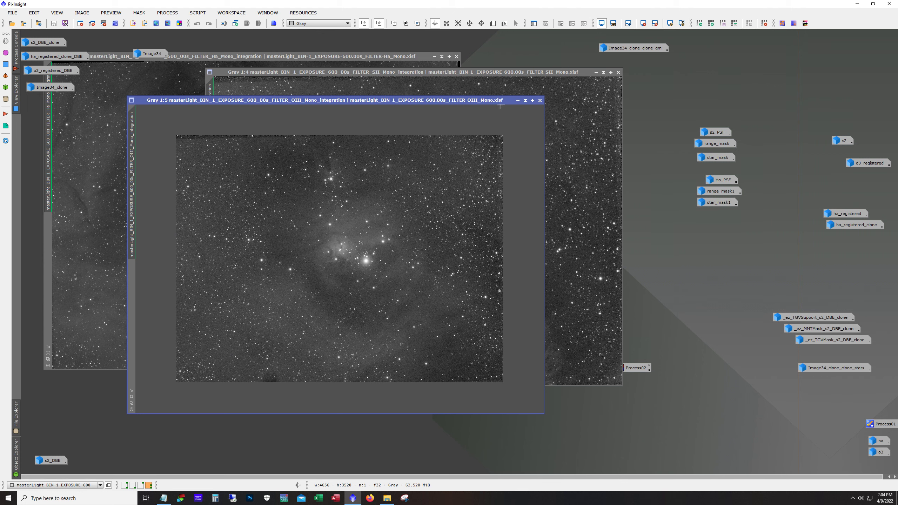
{"action": "left_click", "coordinate": [518, 100]}
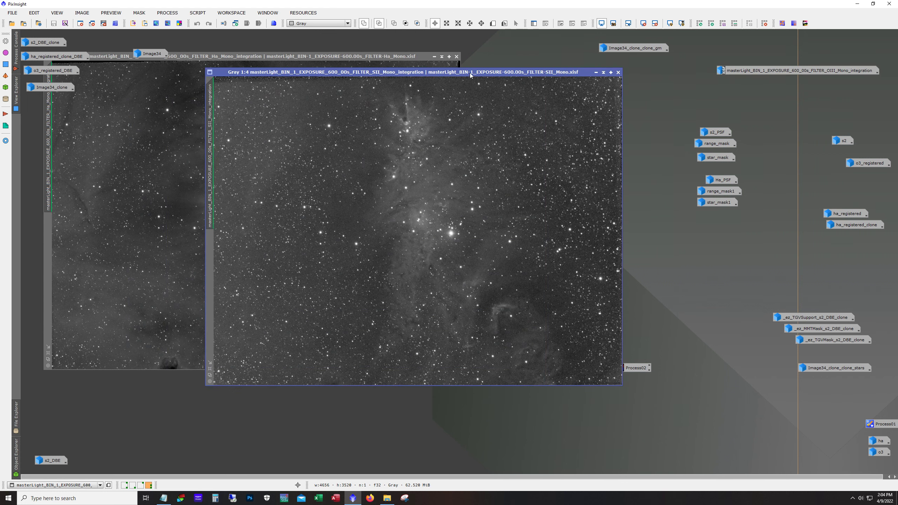
Examine the SII master's Cone Nebula, faint central structures and overall field at several magnifications, and minimize its image window.
{"action": "scroll", "coordinate": [447, 192], "scroll_direction": "up", "scroll_amount": 4}
{"action": "scroll", "coordinate": [303, 245], "scroll_direction": "down", "scroll_amount": 1}
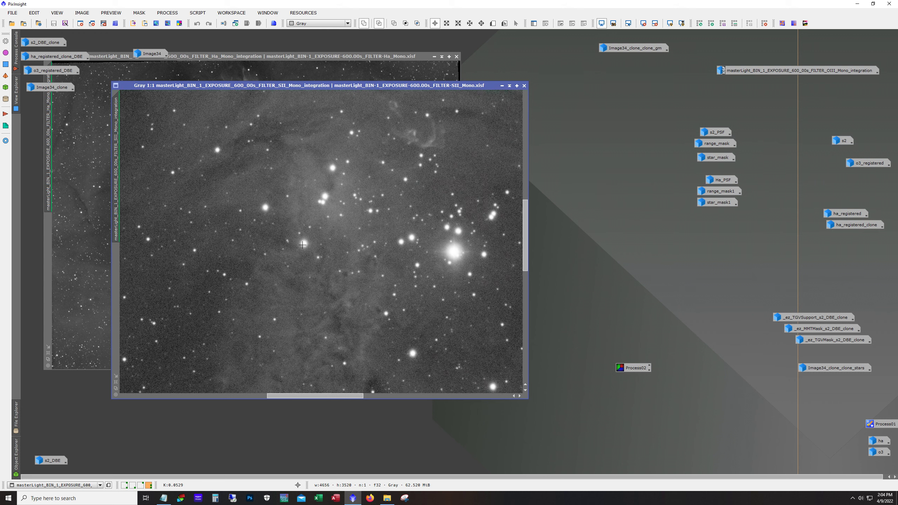
{"action": "left_click_drag", "start_coordinate": [527, 267], "coordinate": [535, 146]}
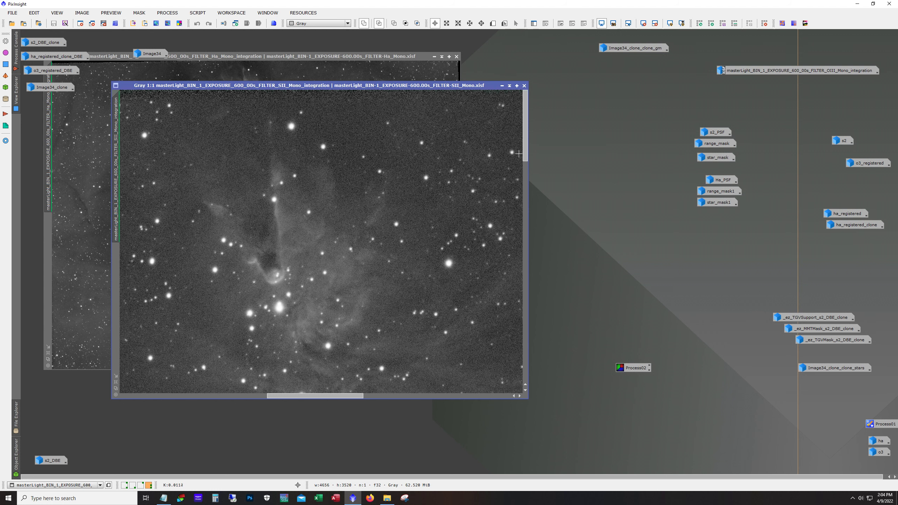
{"action": "left_click_drag", "start_coordinate": [525, 159], "coordinate": [516, 238]}
{"action": "scroll", "coordinate": [357, 315], "scroll_direction": "up", "scroll_amount": 1}
{"action": "left_click_drag", "start_coordinate": [314, 395], "coordinate": [337, 396]}
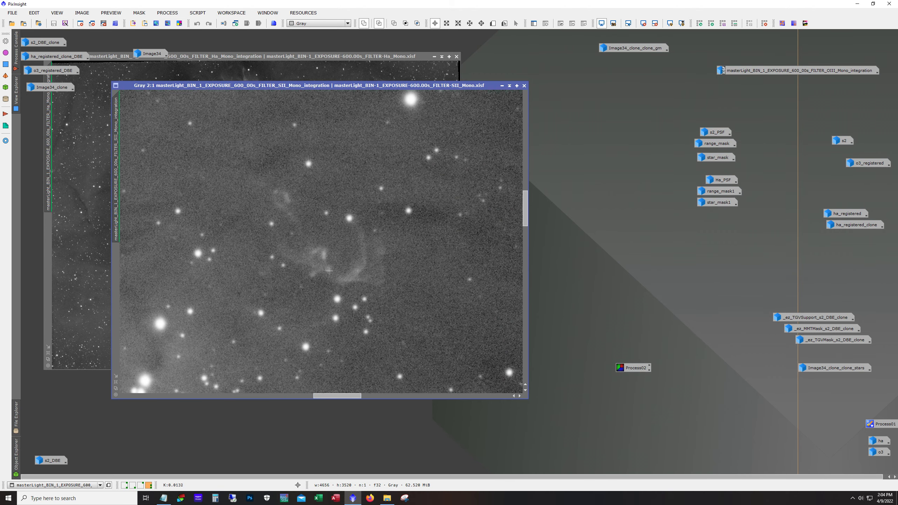
{"action": "scroll", "coordinate": [315, 273], "scroll_direction": "down", "scroll_amount": 1}
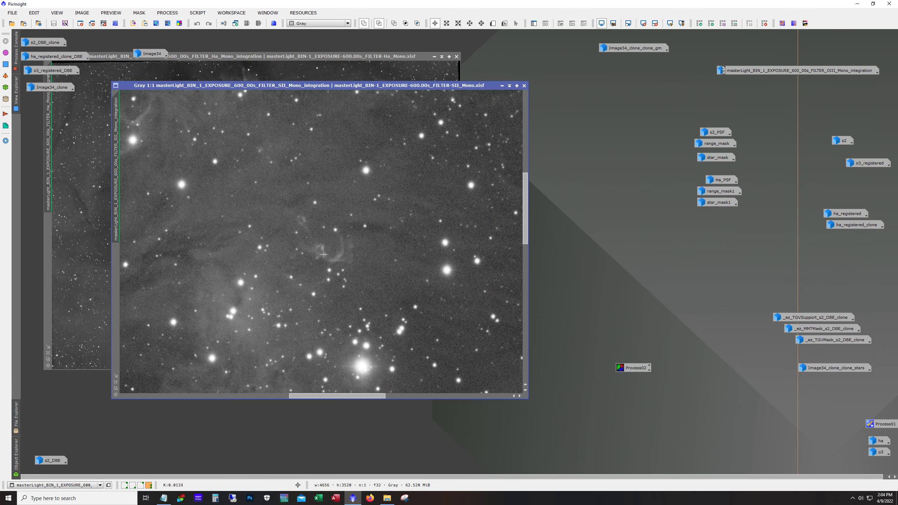
{"action": "scroll", "coordinate": [329, 293], "scroll_direction": "down", "scroll_amount": 3}
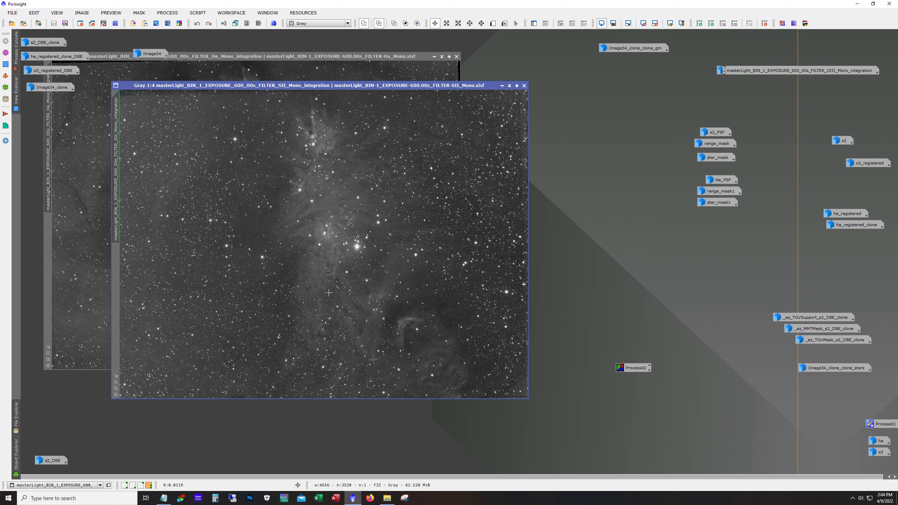
{"action": "left_click", "coordinate": [502, 86]}
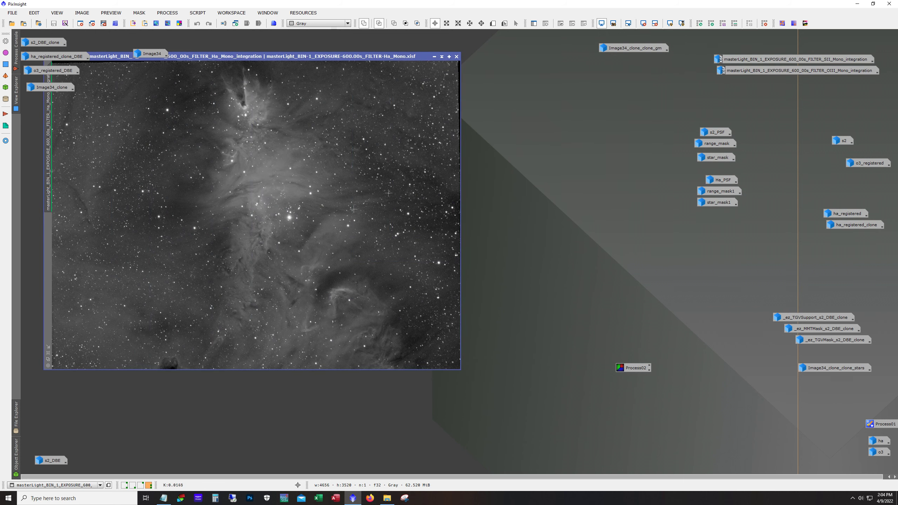
Examine the Ha master's brightest star up close, and inspect the image's left side, right edge and upper-right corner at full size.
{"action": "left_click_drag", "start_coordinate": [285, 57], "coordinate": [349, 77]}
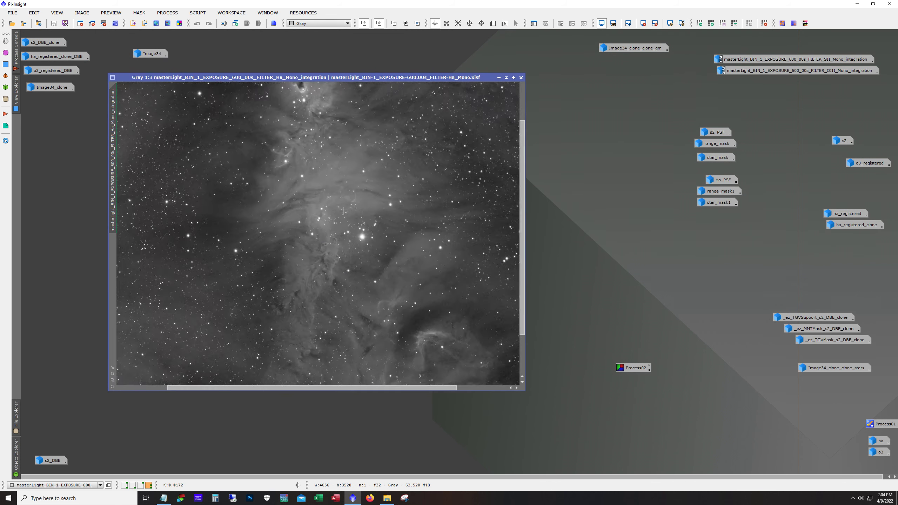
{"action": "scroll", "coordinate": [321, 237], "scroll_direction": "up", "scroll_amount": 3}
{"action": "left_click_drag", "start_coordinate": [333, 387], "coordinate": [358, 387]}
{"action": "scroll", "coordinate": [394, 308], "scroll_direction": "up", "scroll_amount": 1}
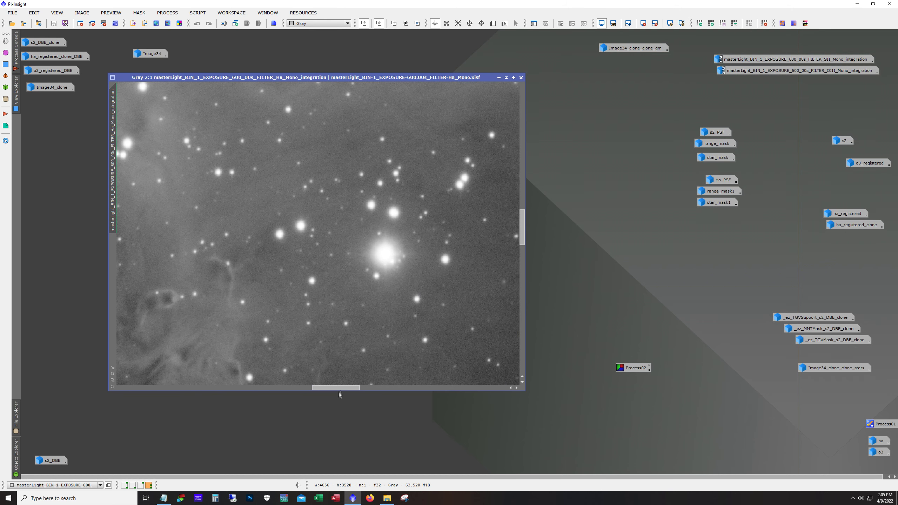
{"action": "scroll", "coordinate": [348, 375], "scroll_direction": "down", "scroll_amount": 1}
{"action": "left_click_drag", "start_coordinate": [359, 385], "coordinate": [188, 387]}
{"action": "left_click_drag", "start_coordinate": [522, 212], "coordinate": [496, 174]}
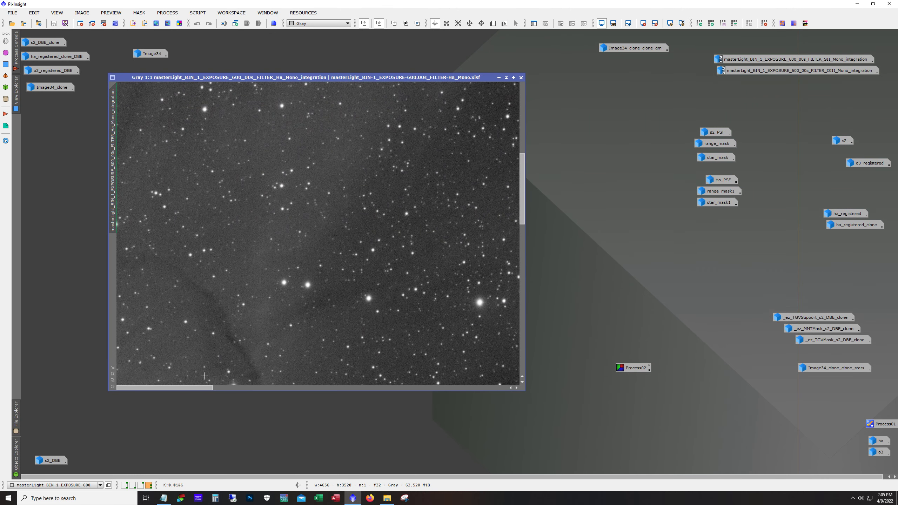
{"action": "left_click_drag", "start_coordinate": [197, 386], "coordinate": [528, 404]}
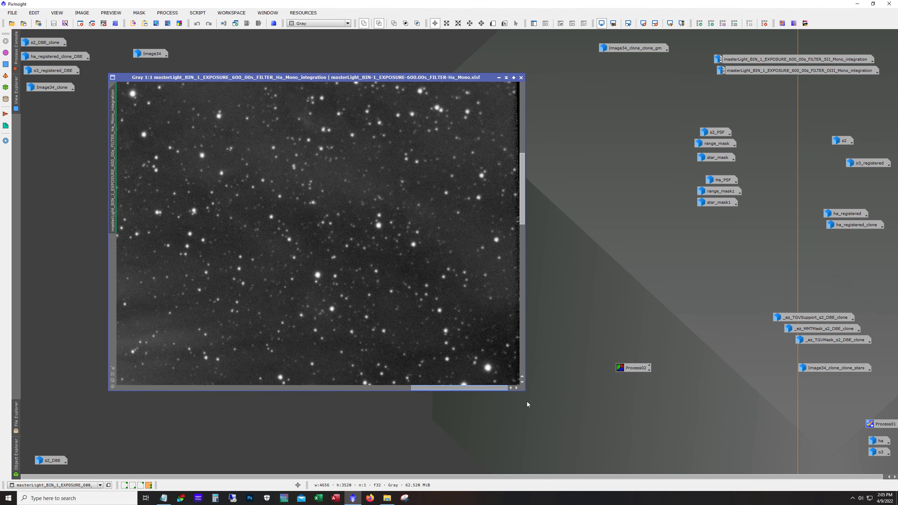
{"action": "left_click_drag", "start_coordinate": [522, 216], "coordinate": [528, 115]}
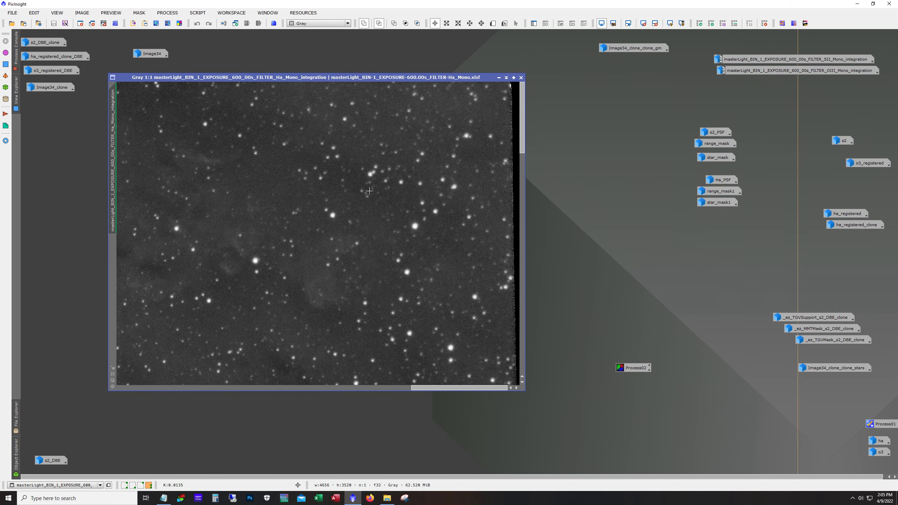
Survey the Ha master's dark dust lanes, lower region and right border at reduced scale, and examine the central nebulosity in detail.
{"action": "scroll", "coordinate": [341, 244], "scroll_direction": "down", "scroll_amount": 4}
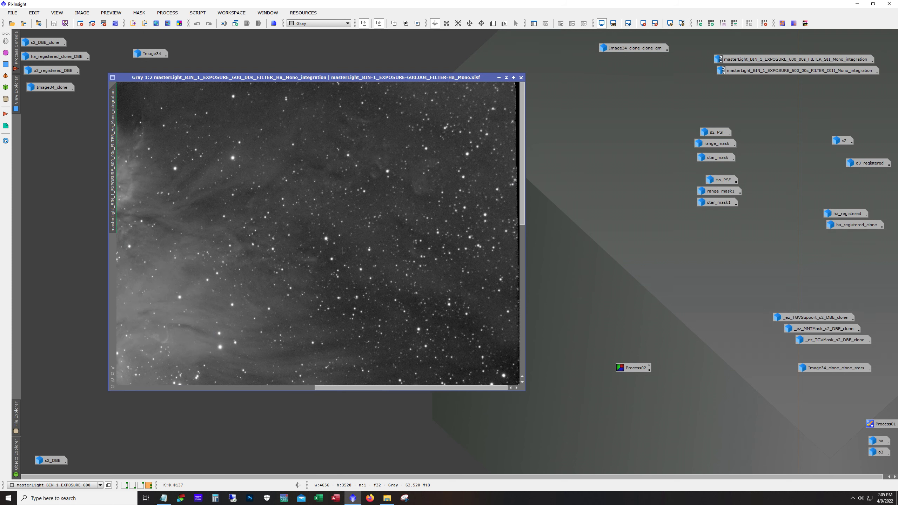
{"action": "scroll", "coordinate": [350, 250], "scroll_direction": "up", "scroll_amount": 3}
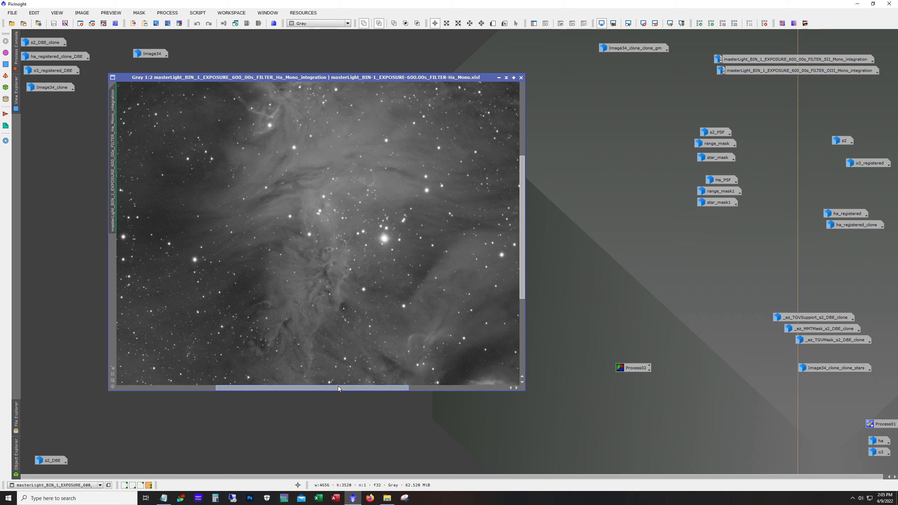
{"action": "left_click_drag", "start_coordinate": [312, 387], "coordinate": [212, 387]}
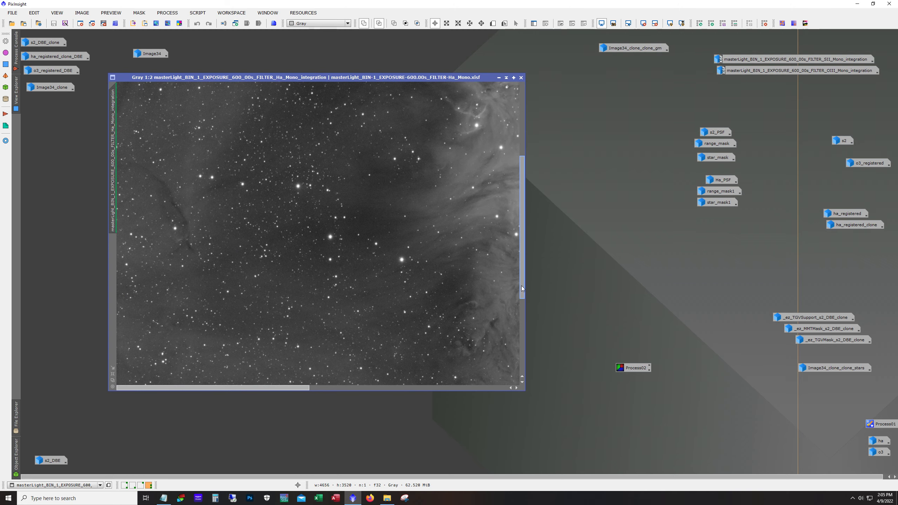
{"action": "scroll", "coordinate": [184, 280], "scroll_direction": "down", "scroll_amount": 5}
{"action": "left_click", "coordinate": [335, 387]}
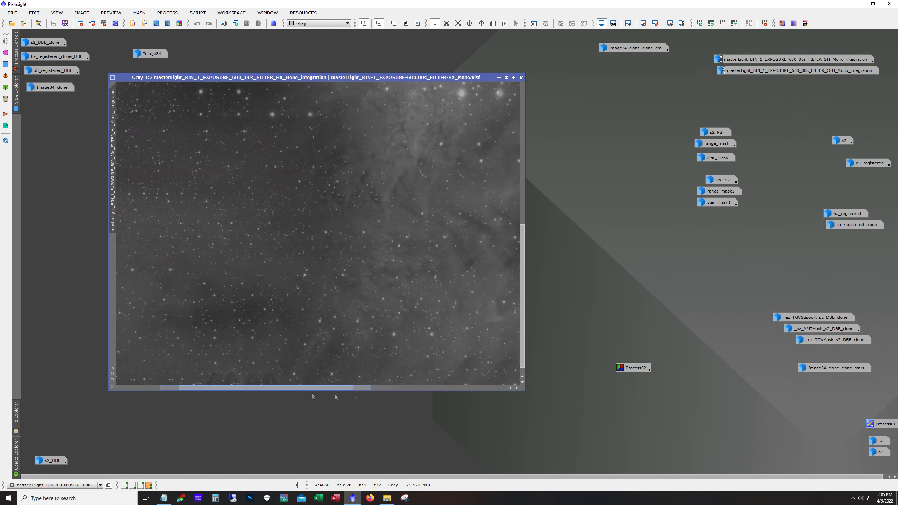
{"action": "scroll", "coordinate": [286, 293], "scroll_direction": "up", "scroll_amount": 3}
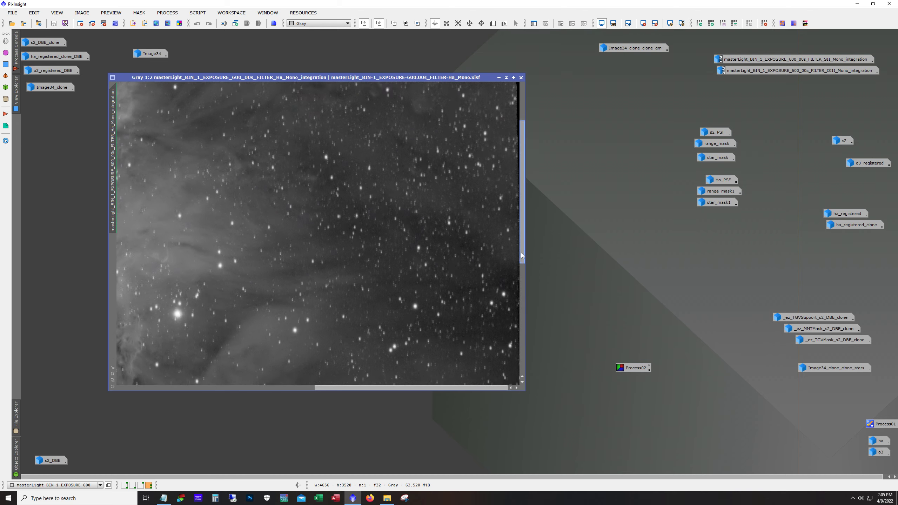
{"action": "scroll", "coordinate": [286, 293], "scroll_direction": "down", "scroll_amount": 1}
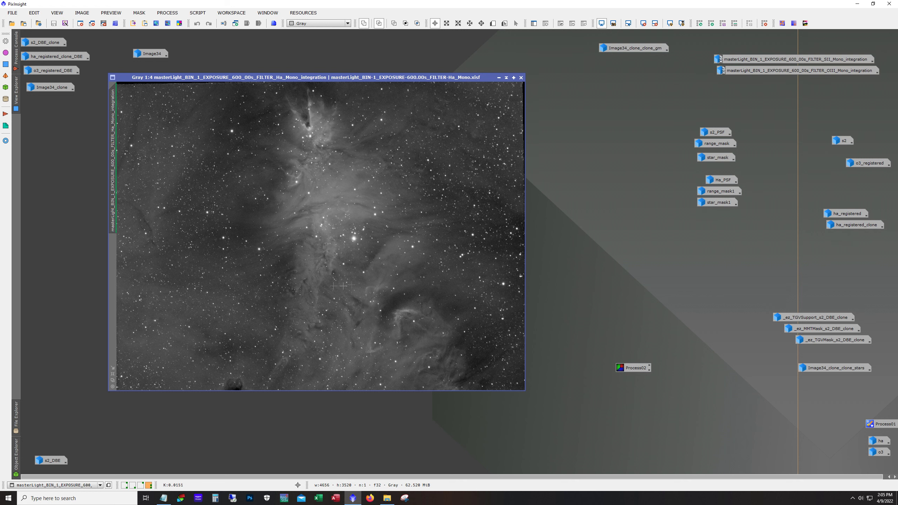
{"action": "scroll", "coordinate": [319, 251], "scroll_direction": "up", "scroll_amount": 3}
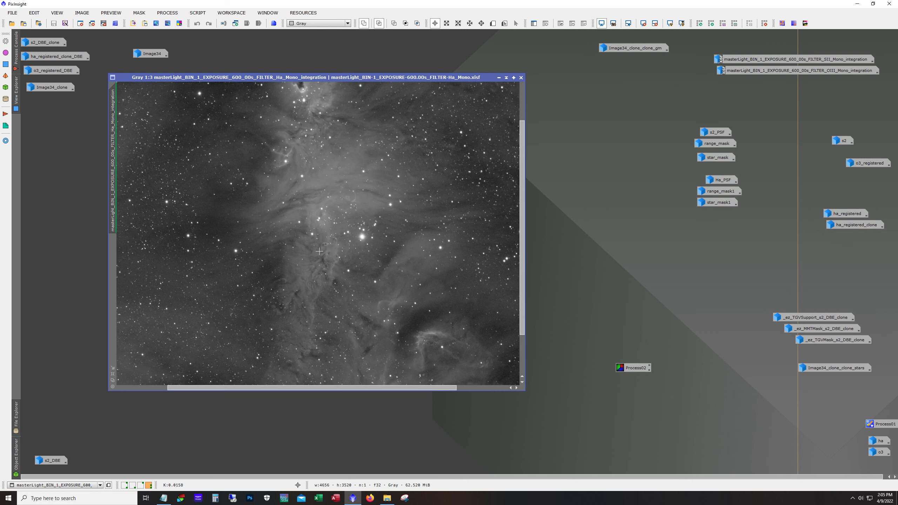
{"action": "scroll", "coordinate": [300, 211], "scroll_direction": "down", "scroll_amount": 4}
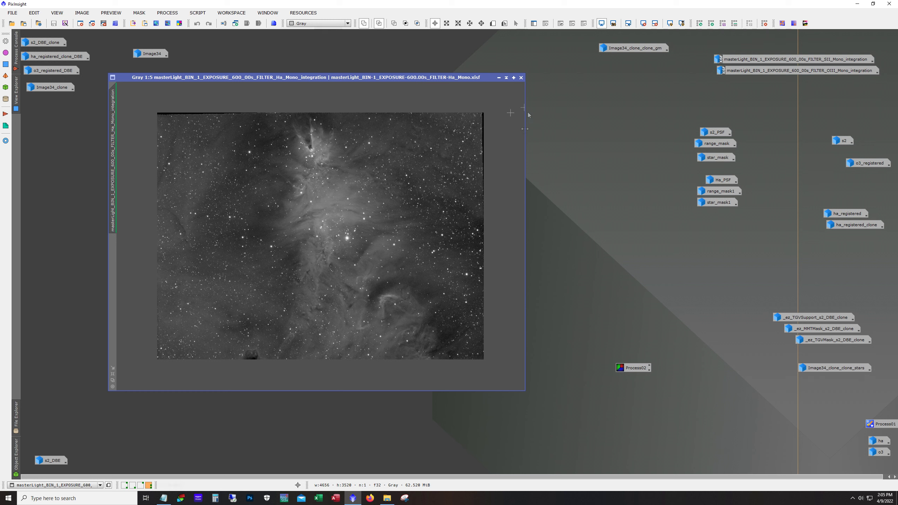
{"action": "scroll", "coordinate": [337, 245], "scroll_direction": "up", "scroll_amount": 3}
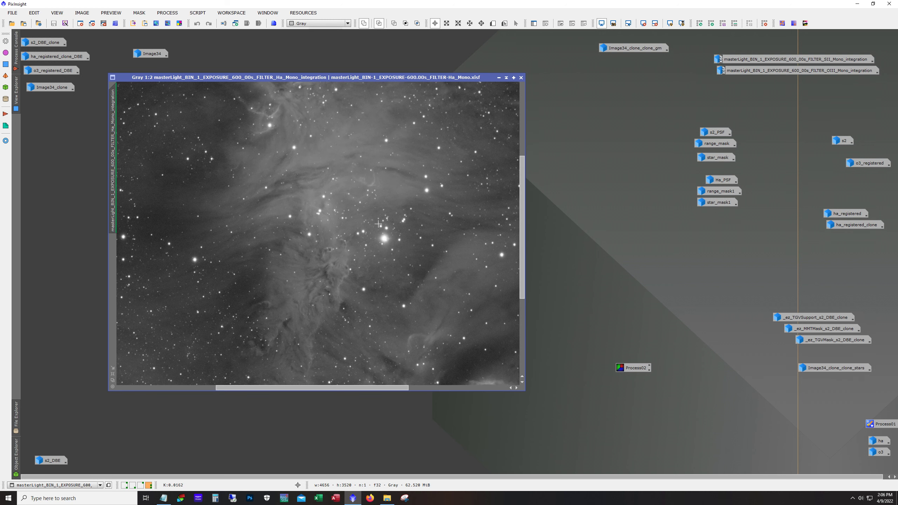
{"action": "scroll", "coordinate": [338, 245], "scroll_direction": "up", "scroll_amount": 1}
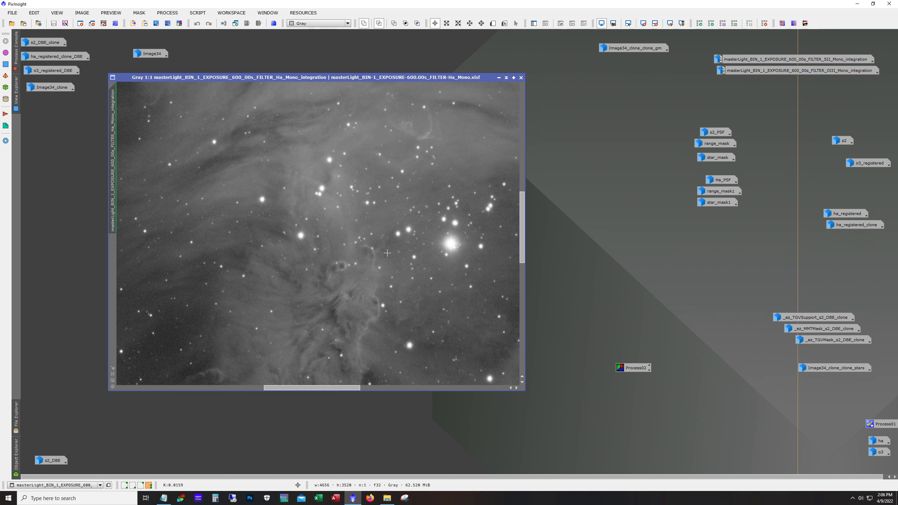
Examine the Ha master's central nebulosity and overall field at several reduced scales, and minimize its image window.
{"action": "scroll", "coordinate": [385, 259], "scroll_direction": "down", "scroll_amount": 1}
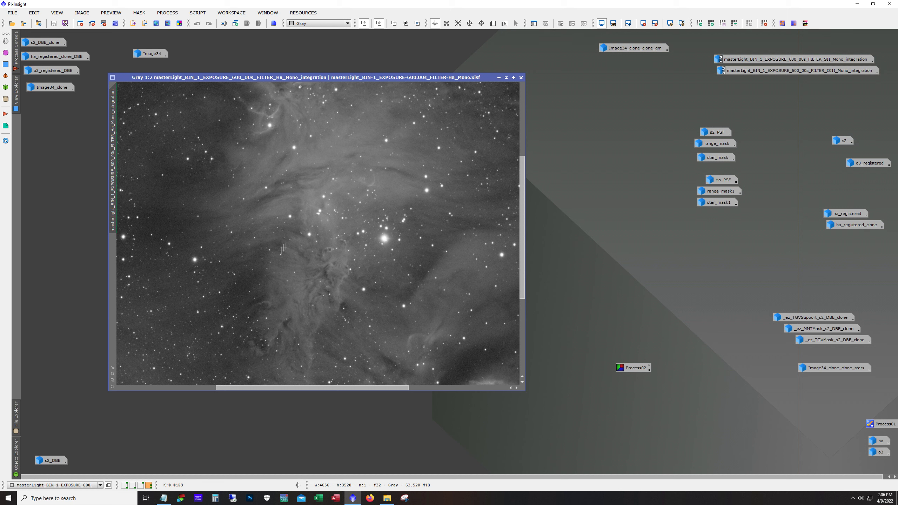
{"action": "scroll", "coordinate": [332, 234], "scroll_direction": "down", "scroll_amount": 1}
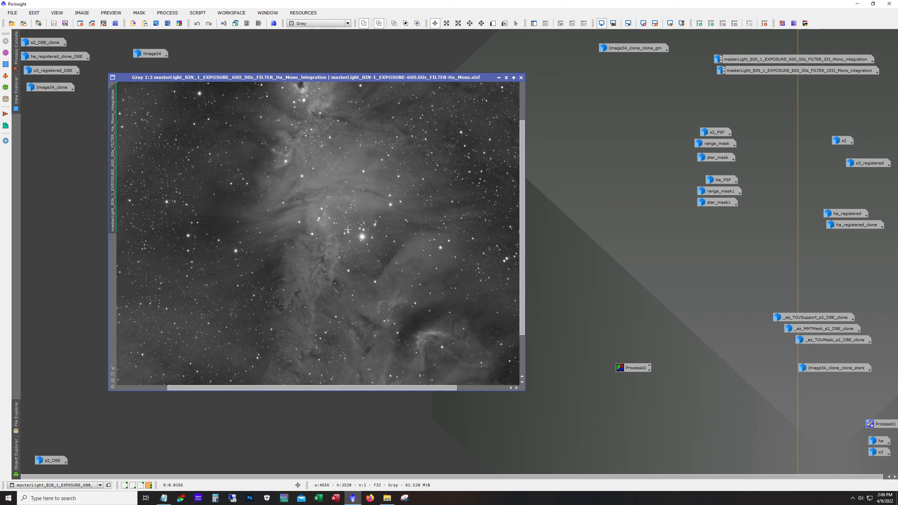
{"action": "scroll", "coordinate": [339, 234], "scroll_direction": "up", "scroll_amount": 2}
{"action": "scroll", "coordinate": [343, 233], "scroll_direction": "down", "scroll_amount": 1}
{"action": "scroll", "coordinate": [349, 234], "scroll_direction": "down", "scroll_amount": 1}
{"action": "scroll", "coordinate": [350, 234], "scroll_direction": "down", "scroll_amount": 1}
{"action": "scroll", "coordinate": [352, 233], "scroll_direction": "down", "scroll_amount": 1}
{"action": "scroll", "coordinate": [357, 231], "scroll_direction": "up", "scroll_amount": 1}
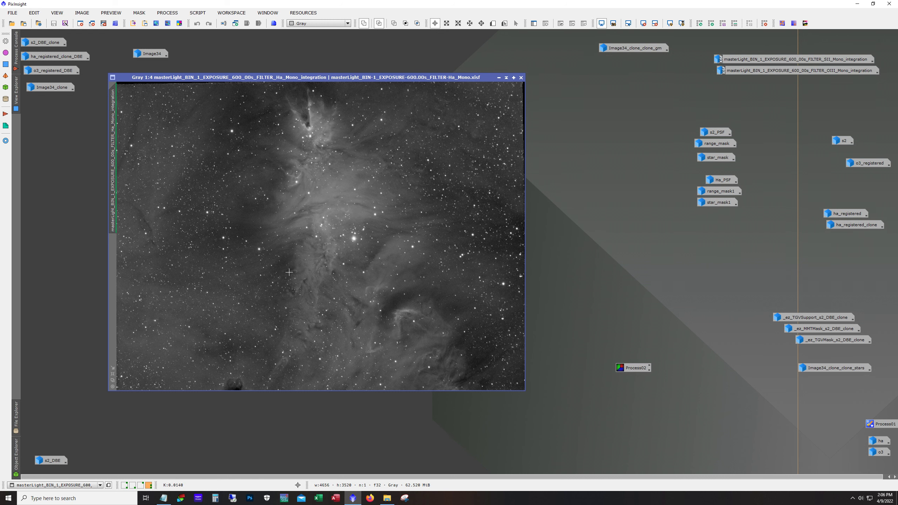
{"action": "left_click", "coordinate": [499, 77]}
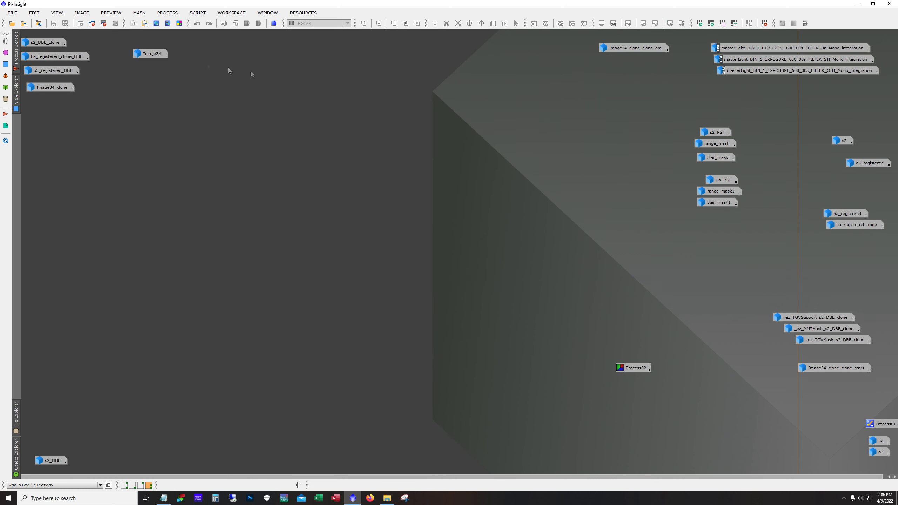
Open the s2_DBE_clone image and compare it with the original SII master, minimizing the master when done.
{"action": "double_click", "coordinate": [56, 42]}
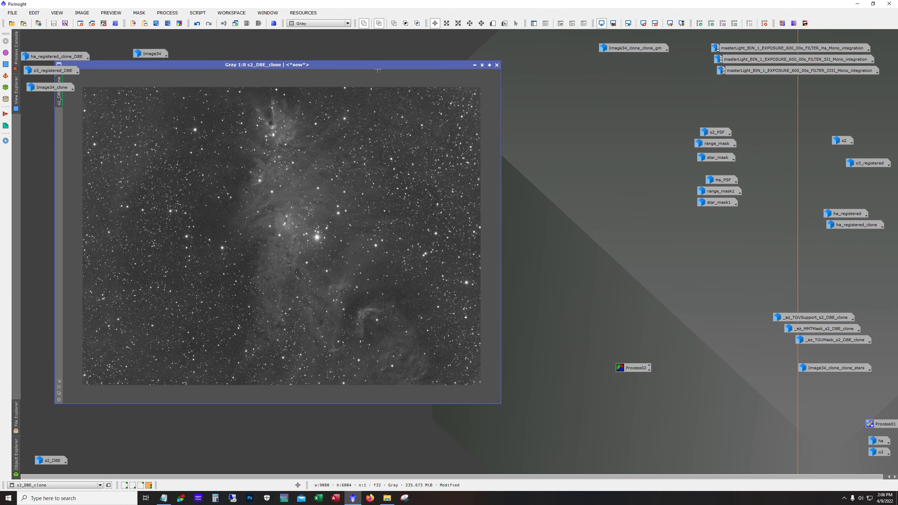
{"action": "left_click_drag", "start_coordinate": [171, 67], "coordinate": [191, 89]}
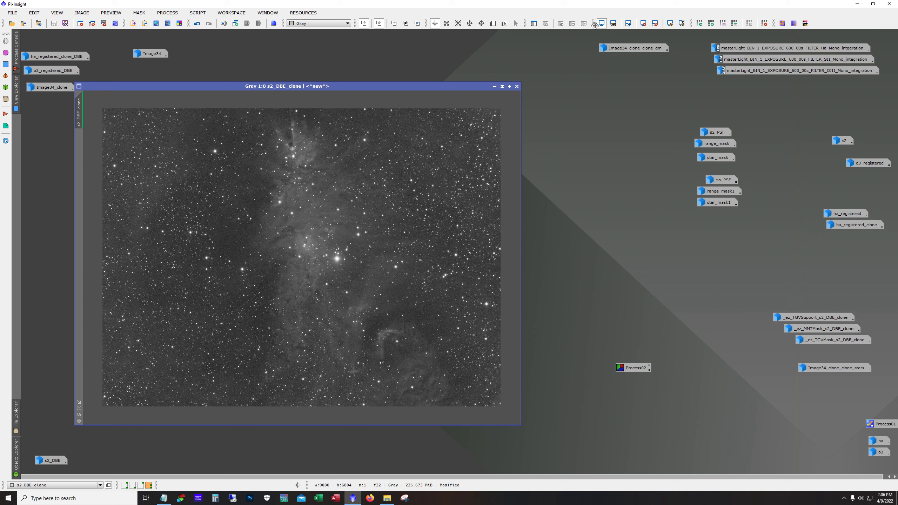
{"action": "double_click", "coordinate": [769, 60]}
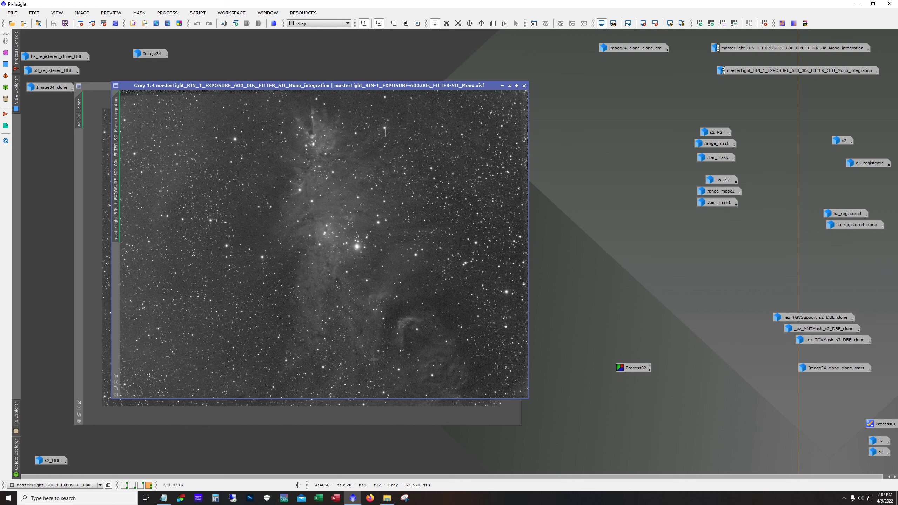
{"action": "left_click", "coordinate": [501, 85]}
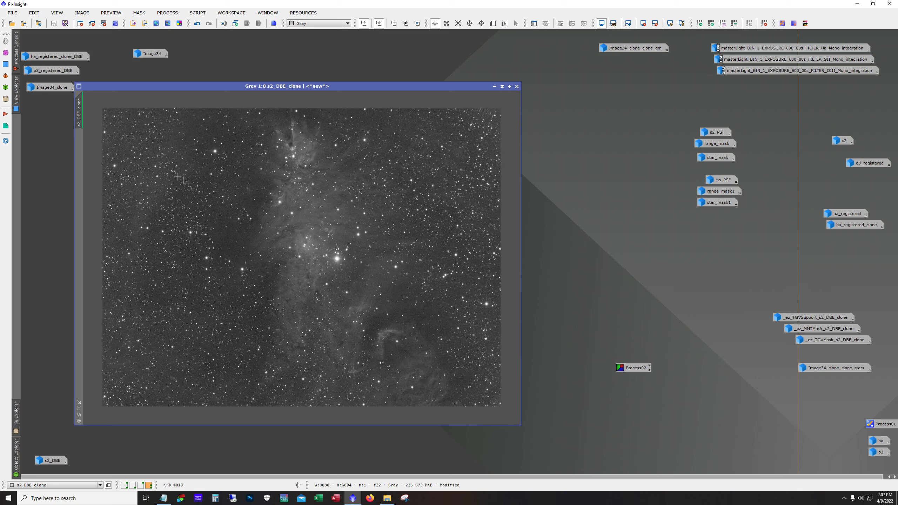
Inspect the background of s2_DBE_clone along its left side and upper-left corner, and enlarge its window around the full image.
{"action": "scroll", "coordinate": [278, 212], "scroll_direction": "up", "scroll_amount": 6}
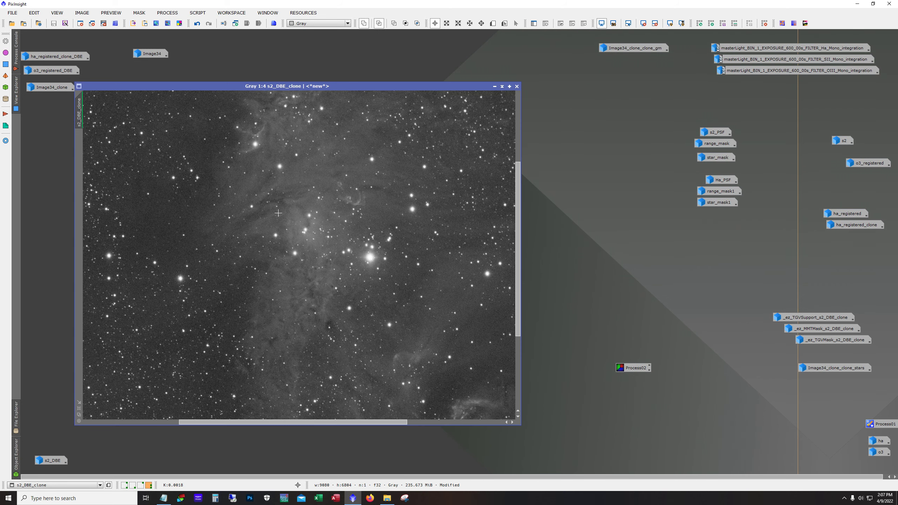
{"action": "left_click_drag", "start_coordinate": [298, 422], "coordinate": [145, 422]}
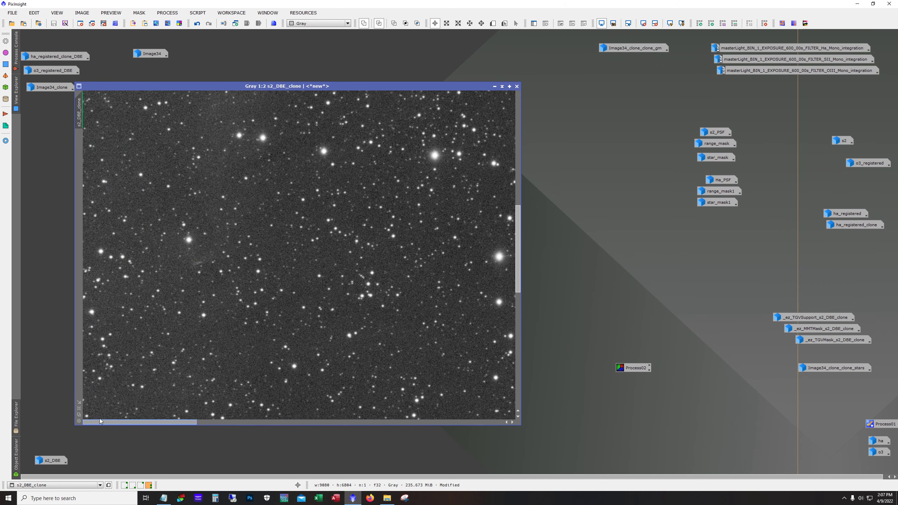
{"action": "left_click_drag", "start_coordinate": [524, 196], "coordinate": [520, 111]}
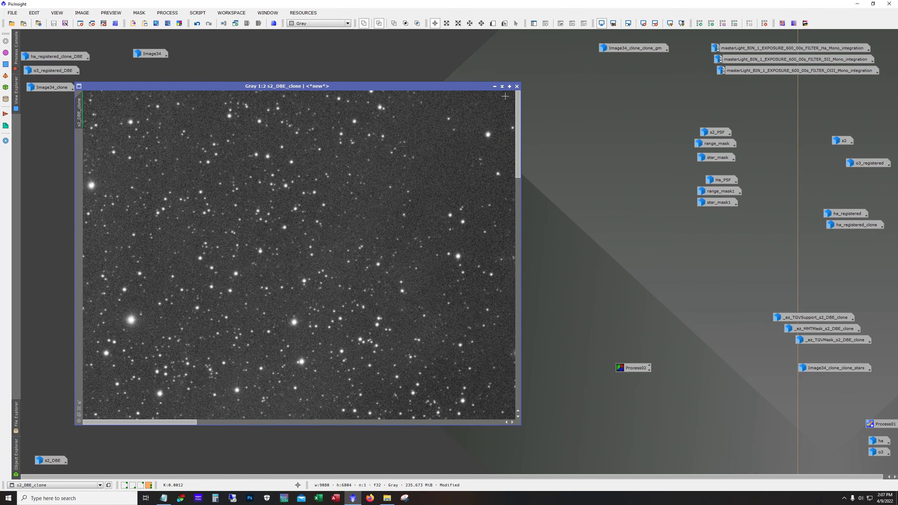
{"action": "scroll", "coordinate": [407, 249], "scroll_direction": "down", "scroll_amount": 6}
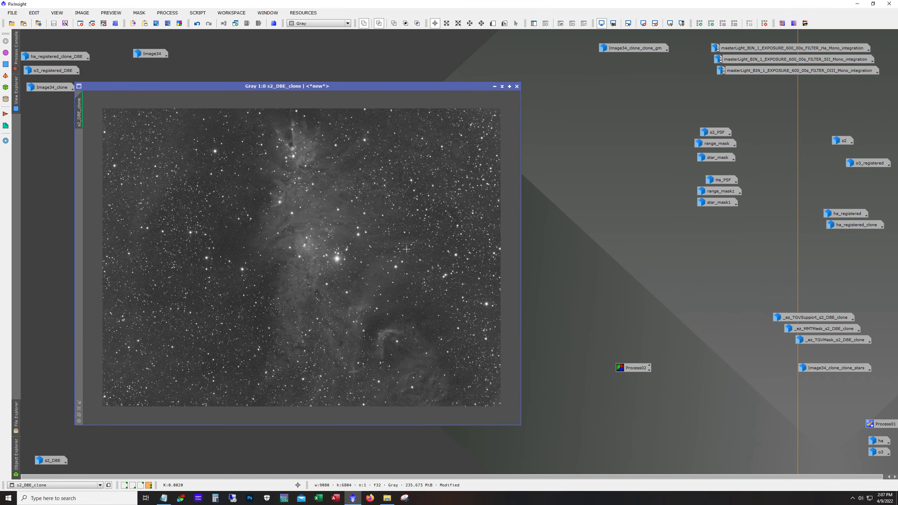
{"action": "scroll", "coordinate": [407, 249], "scroll_direction": "up", "scroll_amount": 1}
{"action": "scroll", "coordinate": [407, 249], "scroll_direction": "down", "scroll_amount": 1}
{"action": "left_click_drag", "start_coordinate": [523, 427], "coordinate": [573, 449]}
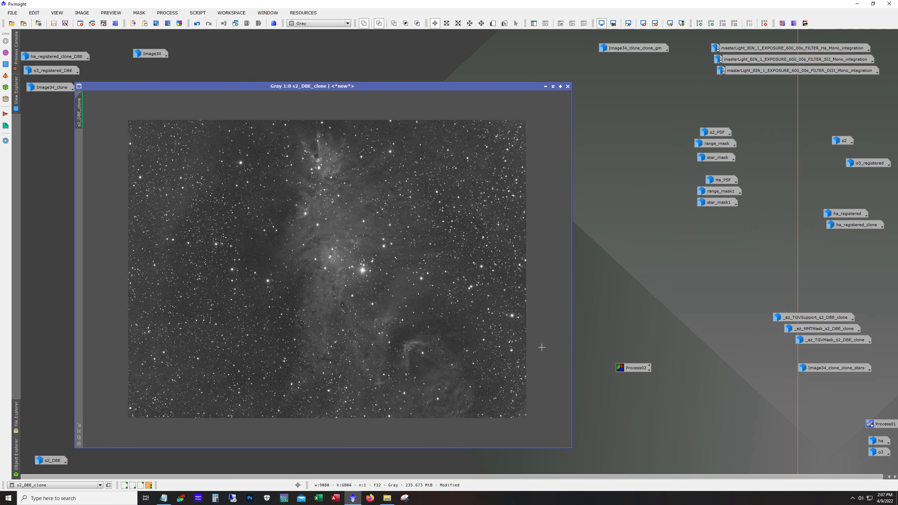
Open the o3_registered_DBE and ha_registered_clone_DBE images, and enlarge the Ha window to view its whole field at 1:8.
{"action": "double_click", "coordinate": [48, 70]}
{"action": "left_click_drag", "start_coordinate": [181, 73], "coordinate": [280, 126]}
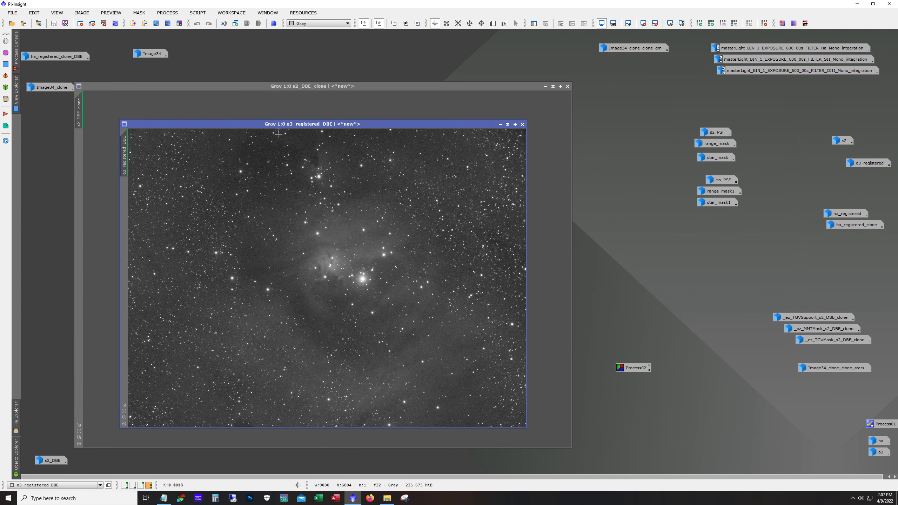
{"action": "double_click", "coordinate": [52, 56]}
{"action": "scroll", "coordinate": [263, 170], "scroll_direction": "down", "scroll_amount": 2}
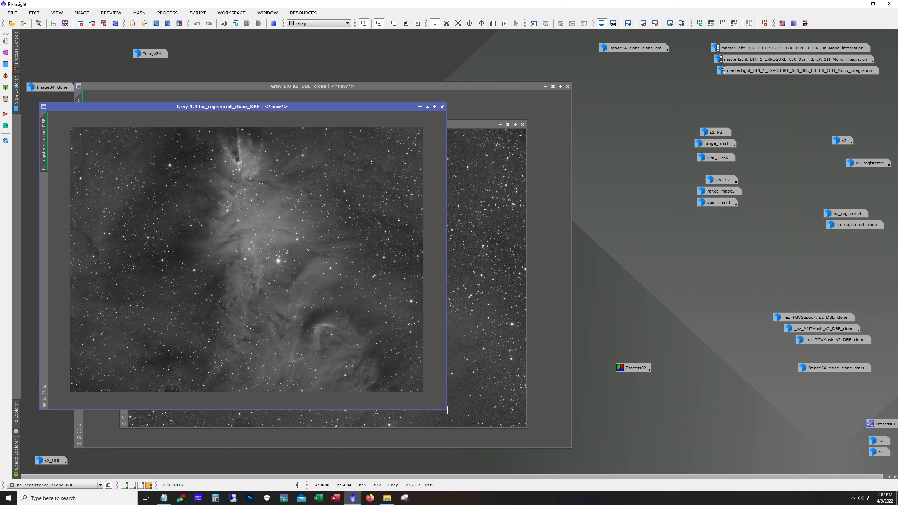
{"action": "left_click_drag", "start_coordinate": [446, 410], "coordinate": [549, 458]}
{"action": "scroll", "coordinate": [299, 284], "scroll_direction": "up", "scroll_amount": 1}
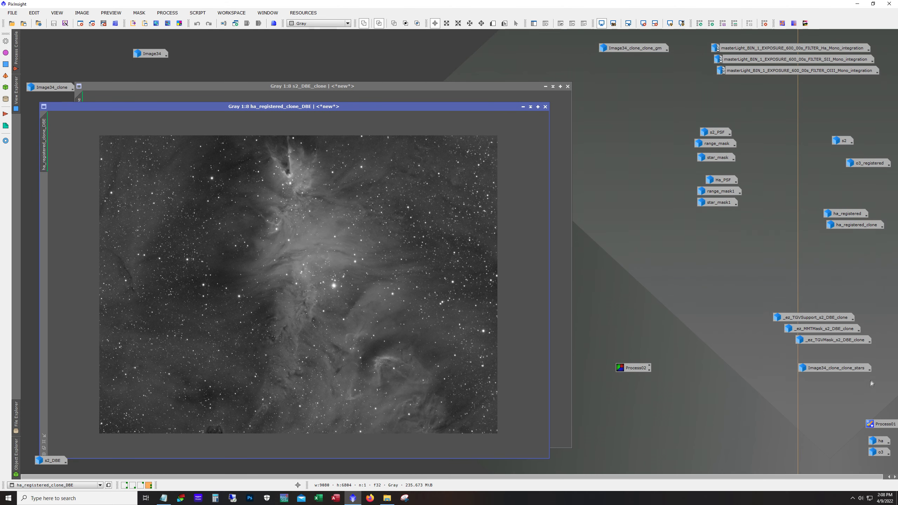
Review the SII and Ha sets of PSF, range mask and star mask images, and view the s2_PSF image briefly.
{"action": "left_click_drag", "start_coordinate": [675, 112], "coordinate": [768, 218]}
{"action": "left_click_drag", "start_coordinate": [684, 116], "coordinate": [733, 162]}
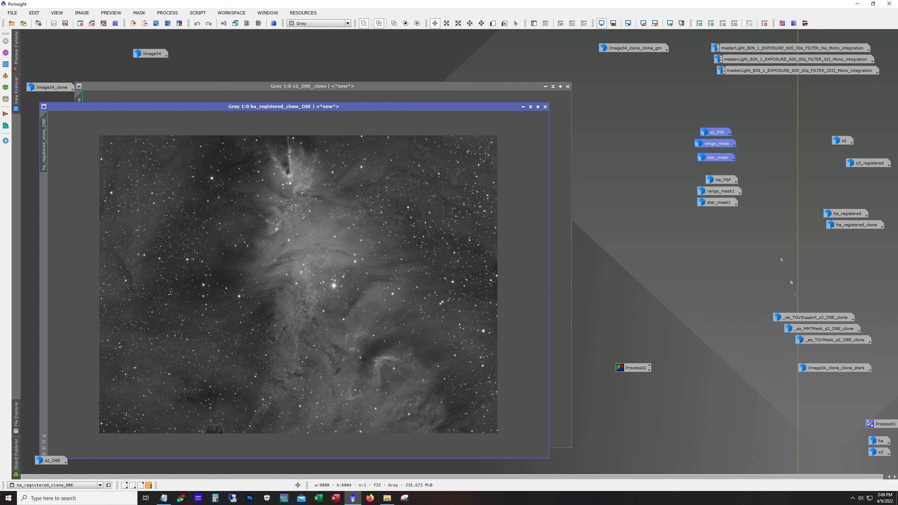
{"action": "left_click_drag", "start_coordinate": [675, 172], "coordinate": [761, 219]}
{"action": "left_click", "coordinate": [702, 269]}
{"action": "double_click", "coordinate": [713, 133]}
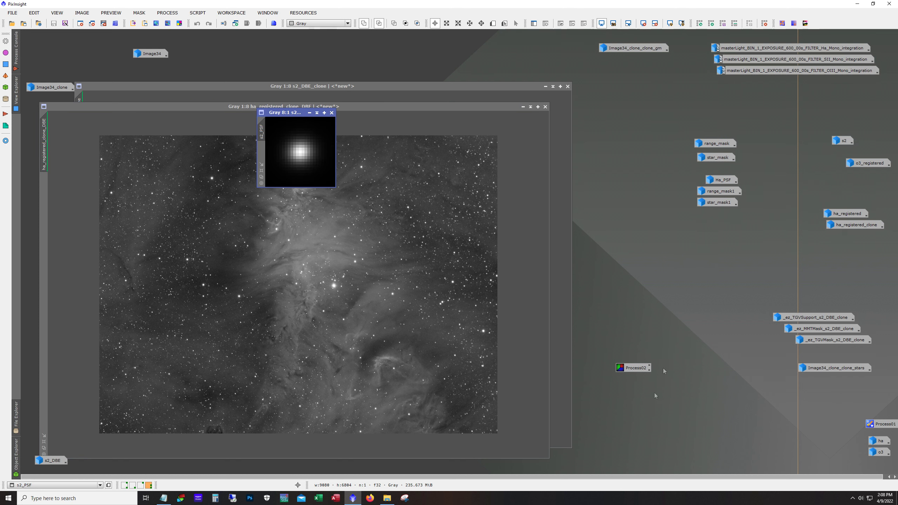
{"action": "left_click", "coordinate": [310, 112]}
{"action": "left_click_drag", "start_coordinate": [691, 173], "coordinate": [745, 219]}
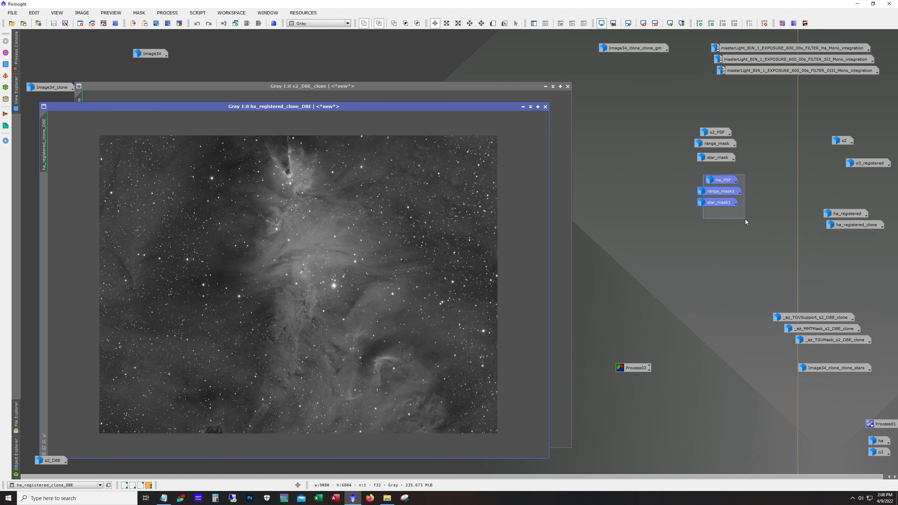
{"action": "left_click", "coordinate": [698, 225]}
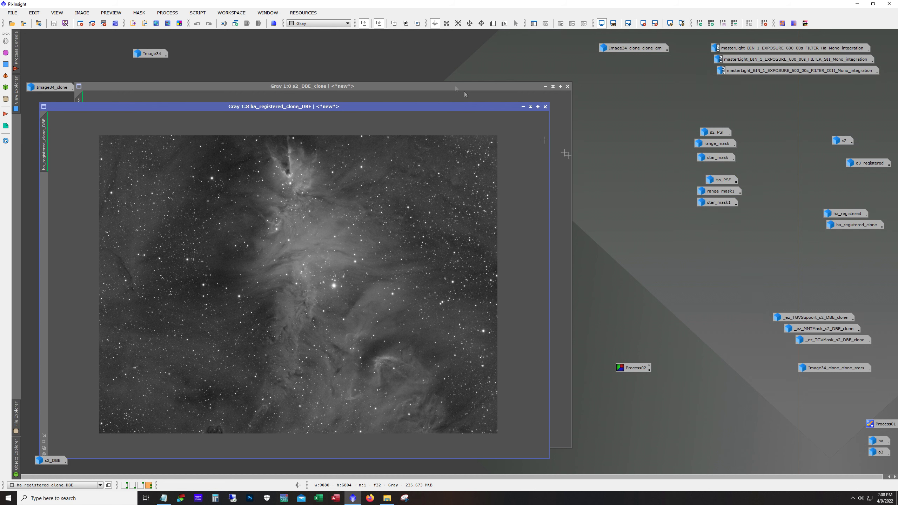
Minimize the Ha and SII images, examine the central nebulosity and lower field of o3_registered_DBE, and minimize it too.
{"action": "left_click", "coordinate": [524, 106]}
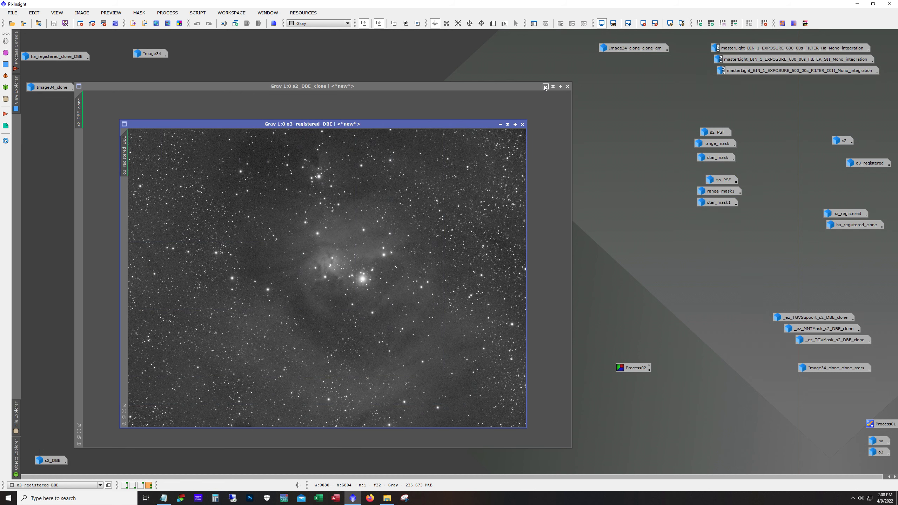
{"action": "left_click", "coordinate": [545, 87]}
{"action": "scroll", "coordinate": [355, 230], "scroll_direction": "up", "scroll_amount": 6}
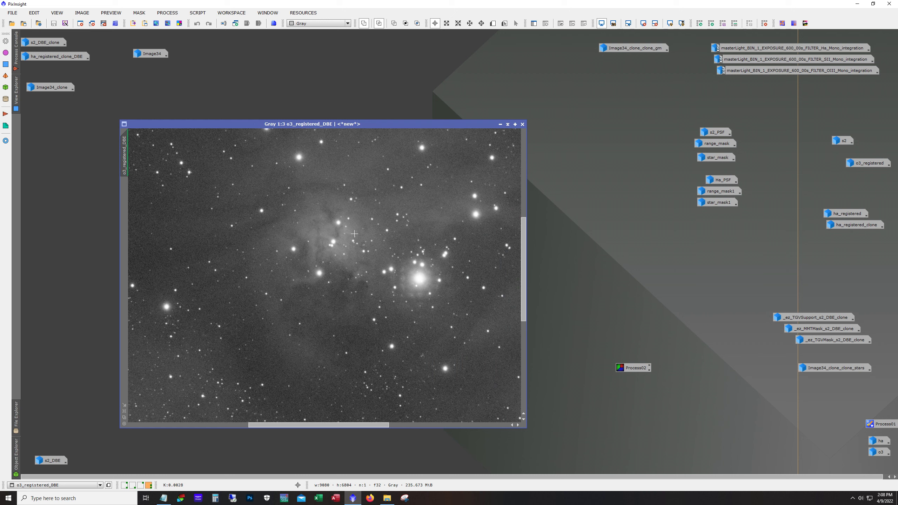
{"action": "mouse_move", "coordinate": [523, 265]}
{"action": "left_mouse_down"}
{"action": "mouse_move", "coordinate": [517, 158]}
{"action": "mouse_move", "coordinate": [534, 309]}
{"action": "left_mouse_up"}
{"action": "scroll", "coordinate": [388, 246], "scroll_direction": "down", "scroll_amount": 2}
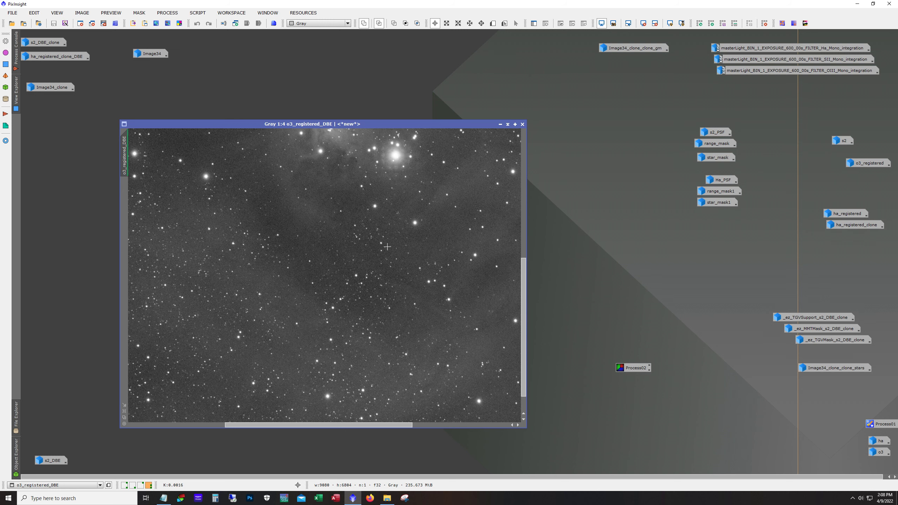
{"action": "scroll", "coordinate": [387, 247], "scroll_direction": "up", "scroll_amount": 2}
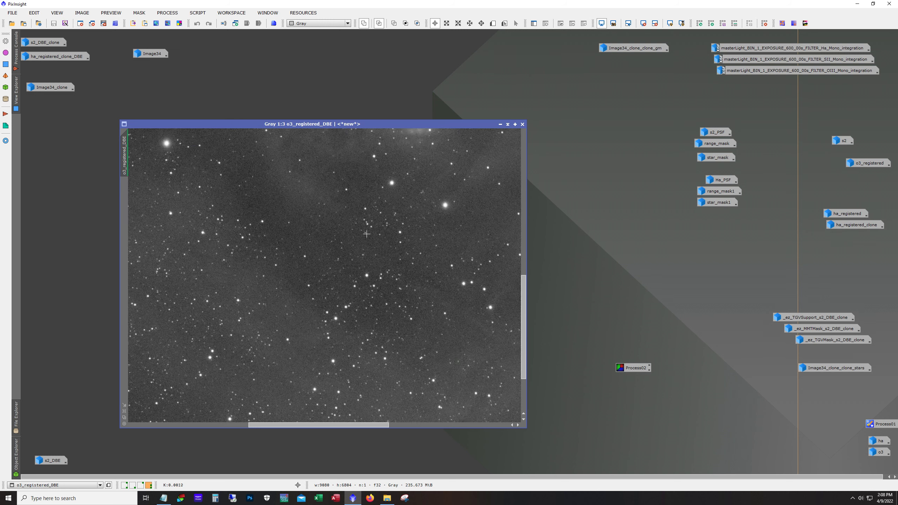
{"action": "scroll", "coordinate": [365, 238], "scroll_direction": "down", "scroll_amount": 1}
{"action": "left_click_drag", "start_coordinate": [523, 327], "coordinate": [522, 264]}
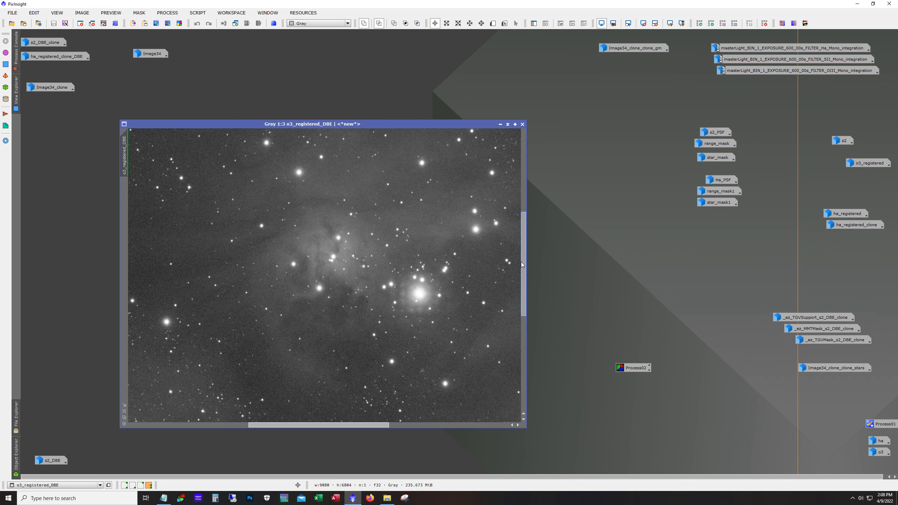
{"action": "left_click", "coordinate": [500, 123]}
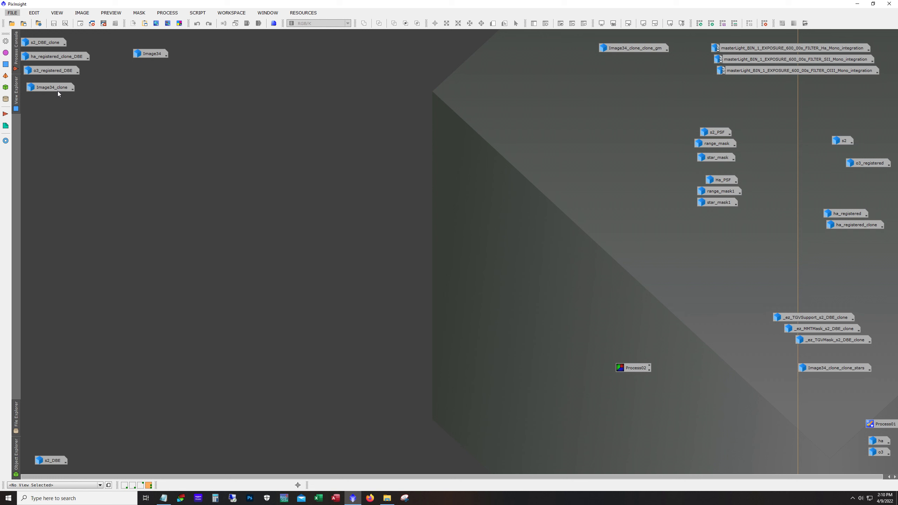
Open the combined color image Image34 and the ScreenTransferFunction process, placing the process window by the image's lower edge.
{"action": "double_click", "coordinate": [147, 53]}
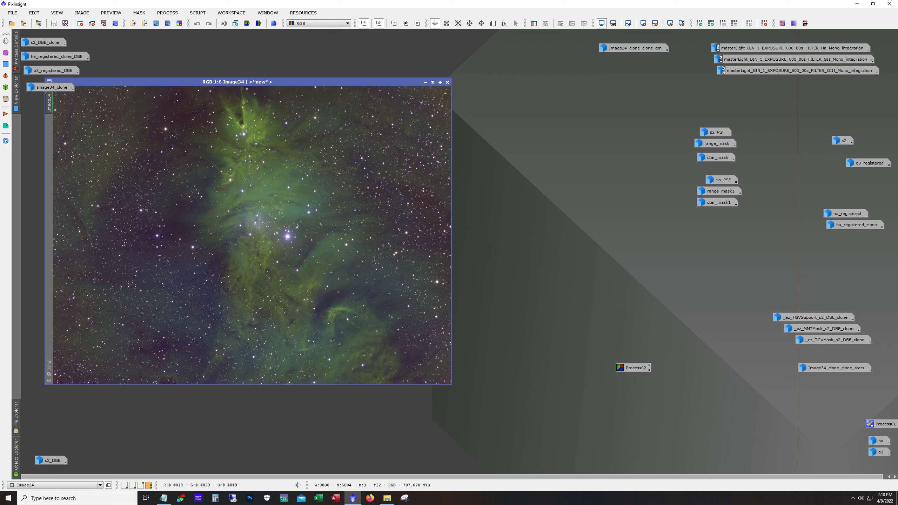
{"action": "left_click", "coordinate": [173, 13]}
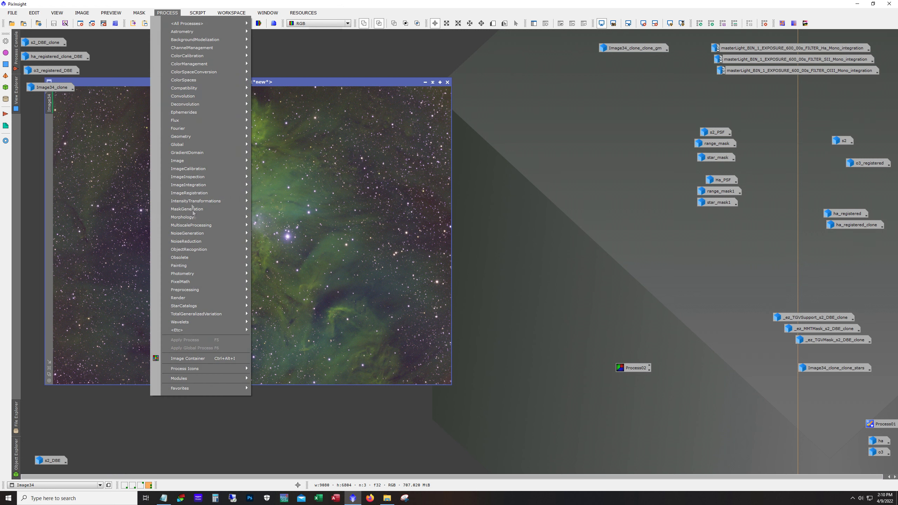
{"action": "mouse_move", "coordinate": [192, 202]}
{"action": "left_click", "coordinate": [290, 310]}
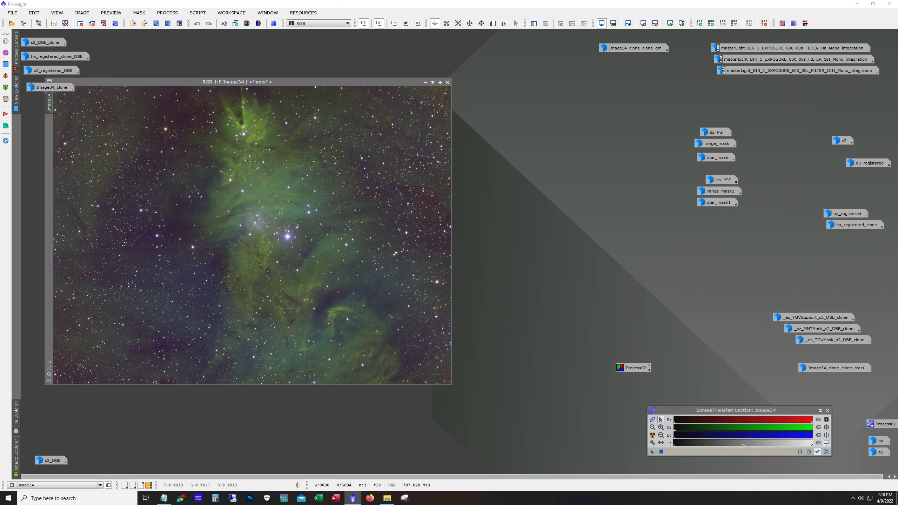
{"action": "left_click_drag", "start_coordinate": [729, 411], "coordinate": [396, 405]}
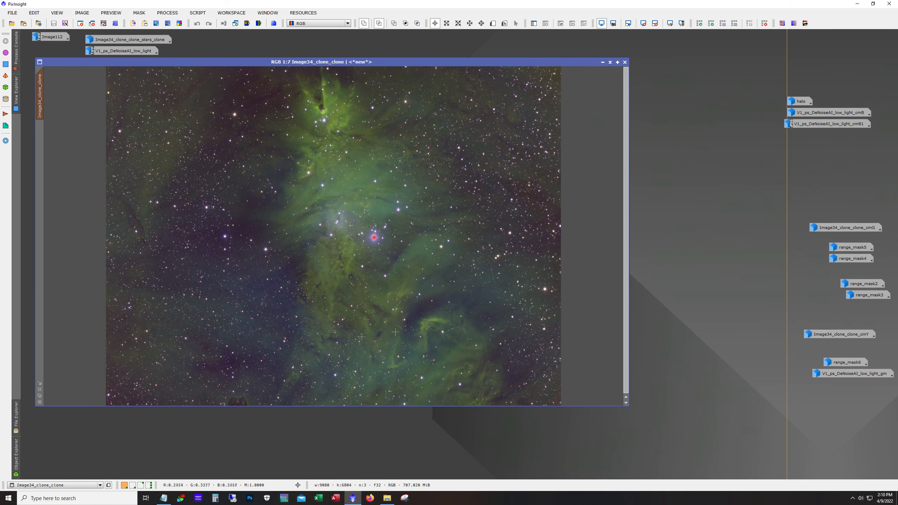
Undo the last edit on Image34_clone_clone, and hide its mask overlay to examine the bright central star at 1:2.
{"action": "key", "text": "ctrl+z"}
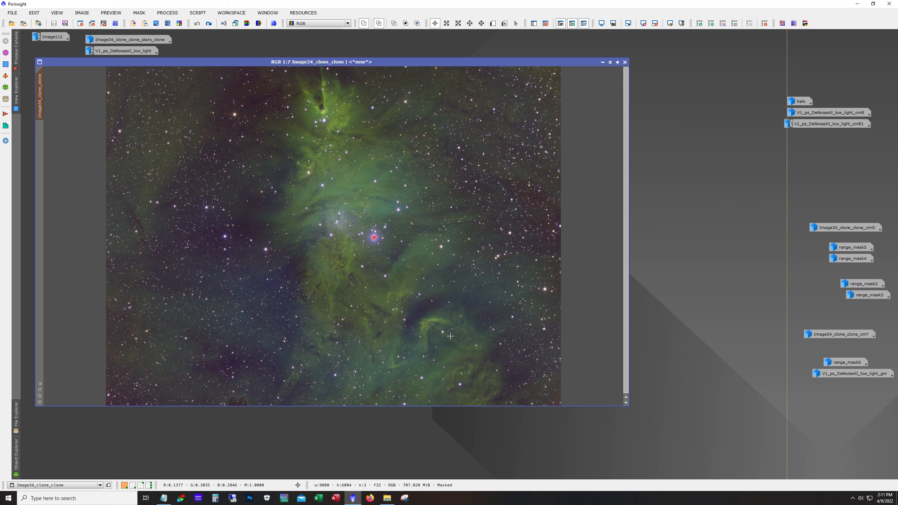
{"action": "scroll", "coordinate": [418, 236], "scroll_direction": "up", "scroll_amount": 3}
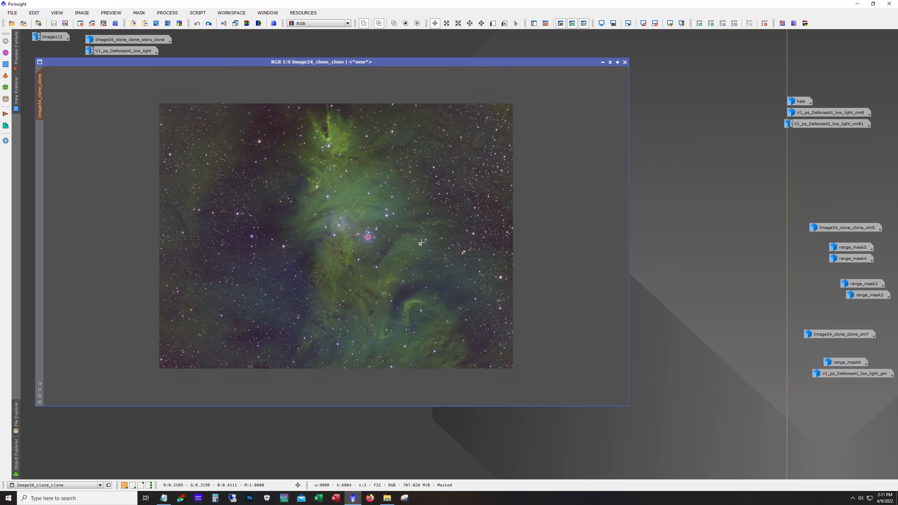
{"action": "scroll", "coordinate": [418, 236], "scroll_direction": "up", "scroll_amount": 1}
{"action": "left_click_drag", "start_coordinate": [343, 405], "coordinate": [389, 405]}
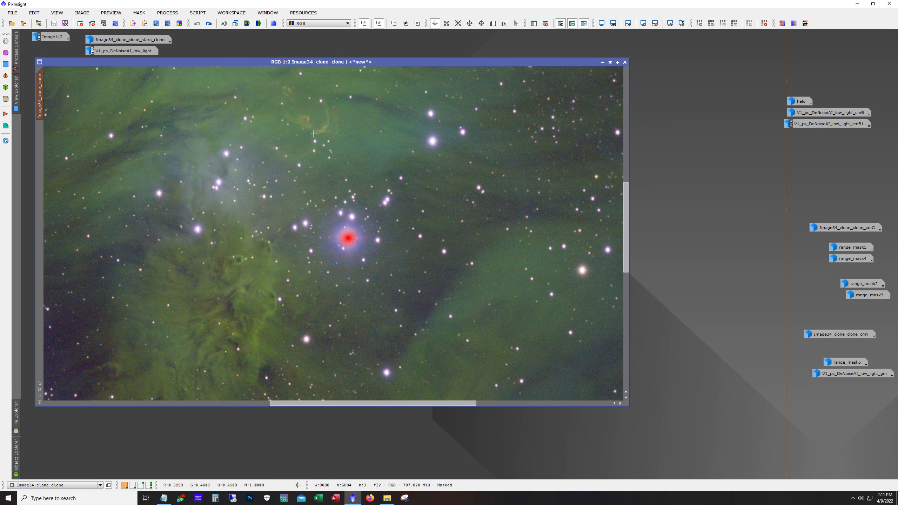
{"action": "key", "text": "ctrl+k"}
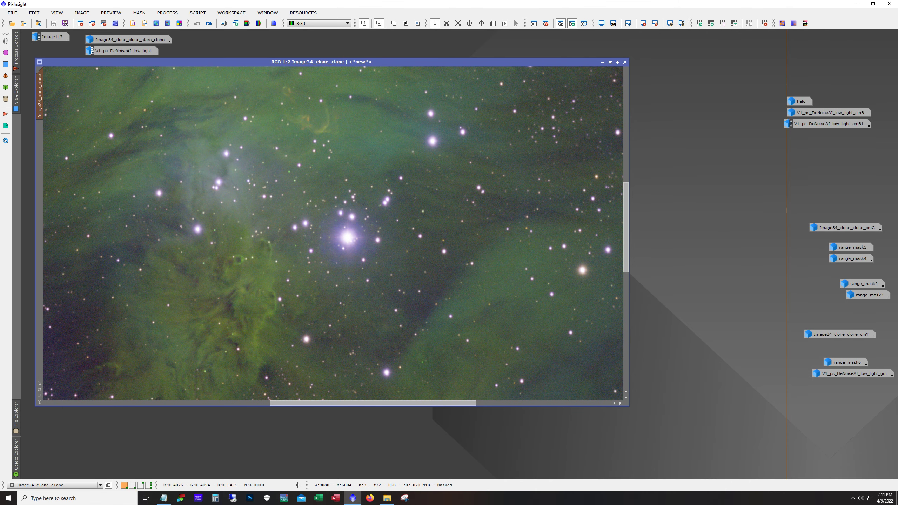
{"action": "left_click_drag", "start_coordinate": [332, 404], "coordinate": [343, 405]}
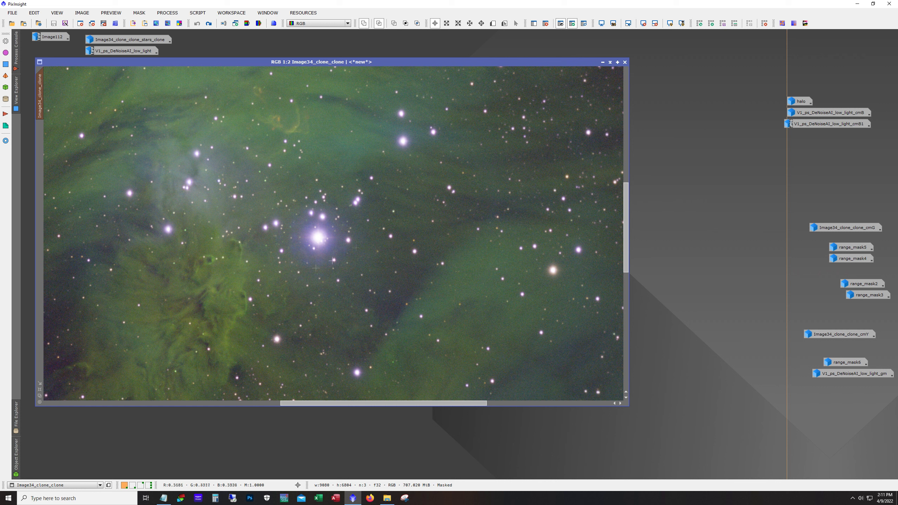
Toggle the mask overlay on Image34_clone_clone to check the mask's coverage of the bright central star, leaving it hidden.
{"action": "key", "text": "ctrl+k"}
{"action": "key", "text": "ctrl+k"}
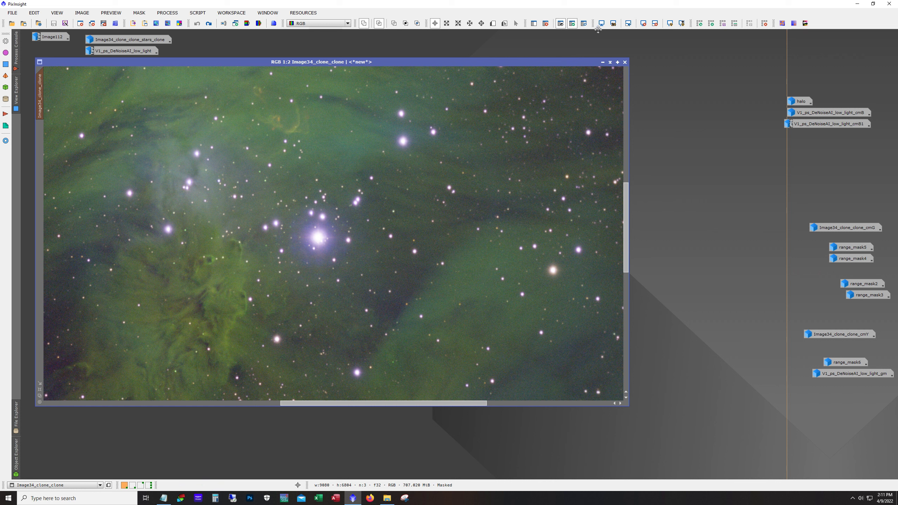
{"action": "left_click", "coordinate": [584, 23]}
{"action": "left_click", "coordinate": [584, 23]}
{"action": "left_click", "coordinate": [584, 24]}
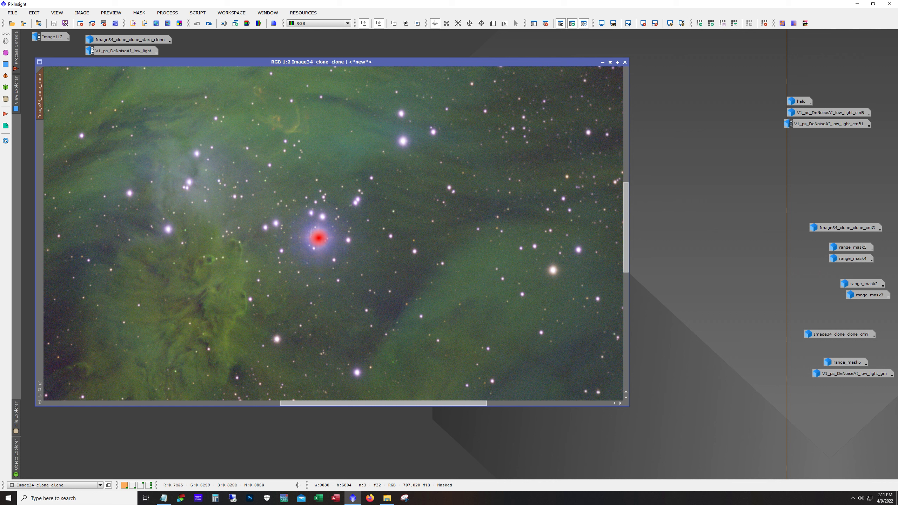
{"action": "left_click", "coordinate": [583, 24]}
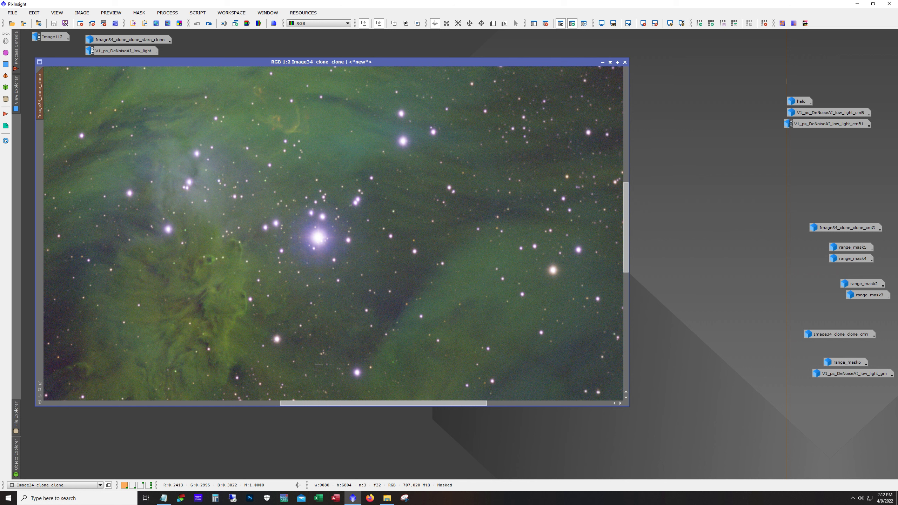
{"action": "left_click", "coordinate": [584, 25]}
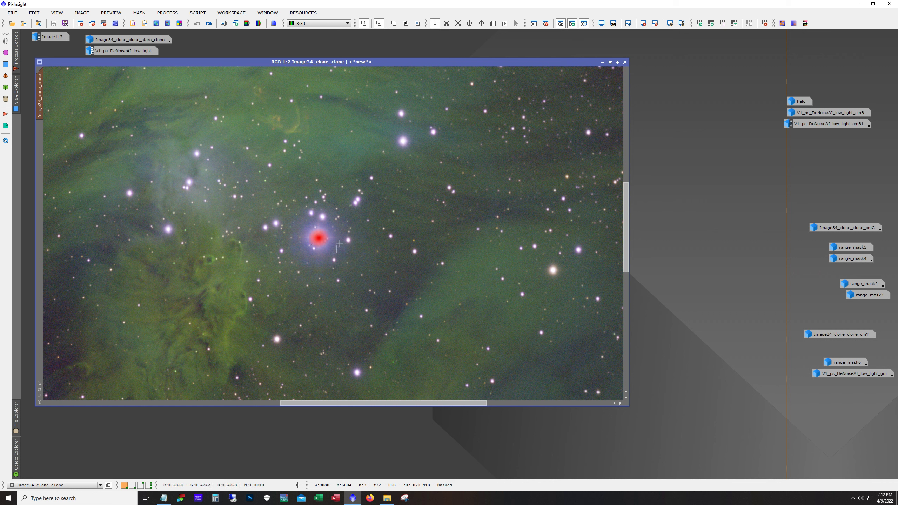
{"action": "left_click", "coordinate": [584, 23]}
Redo the edits on Image34_clone_clone up to the unmasked starless version, and examine the bright central star and whole nebula.
{"action": "scroll", "coordinate": [156, 268], "scroll_direction": "down", "scroll_amount": 1}
{"action": "scroll", "coordinate": [156, 268], "scroll_direction": "down", "scroll_amount": 1}
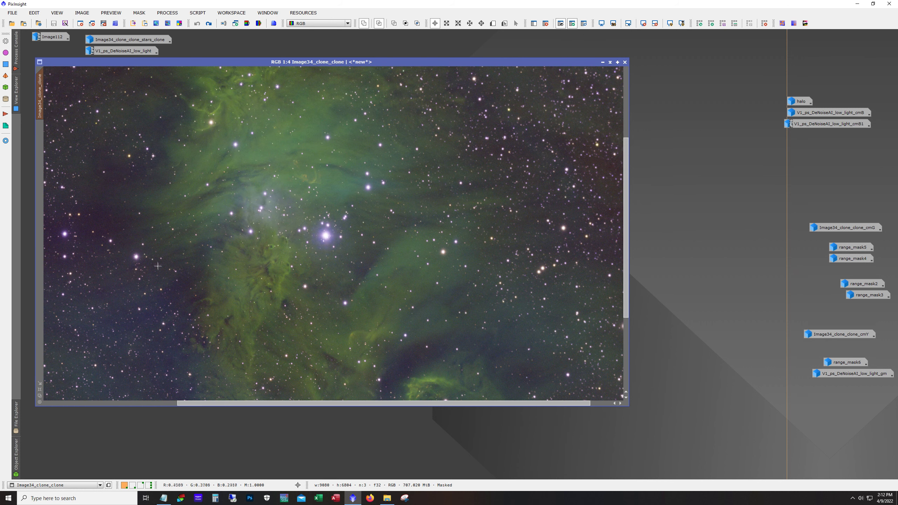
{"action": "left_click", "coordinate": [209, 23]}
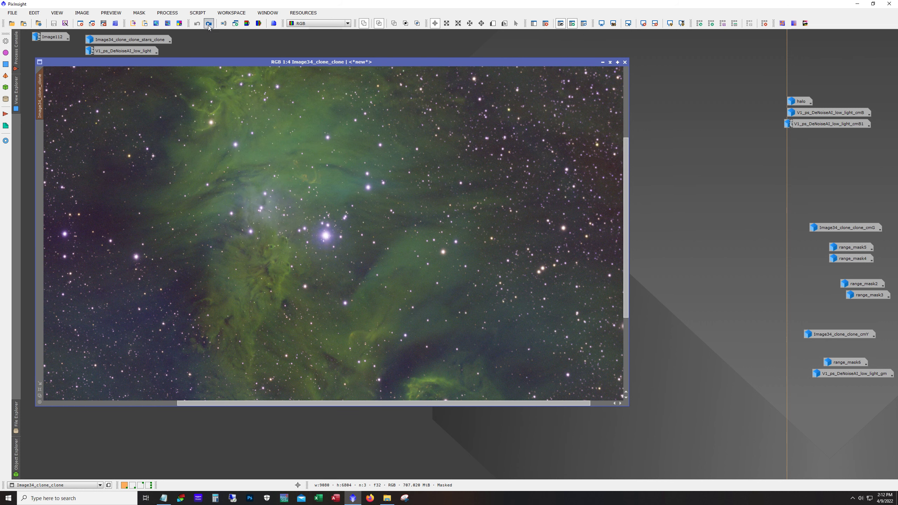
{"action": "scroll", "coordinate": [356, 265], "scroll_direction": "up", "scroll_amount": 4}
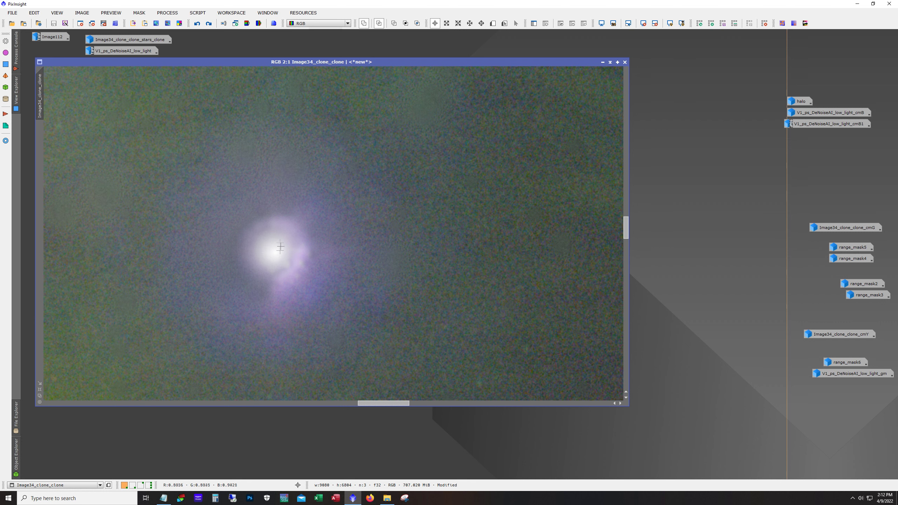
{"action": "scroll", "coordinate": [293, 256], "scroll_direction": "down", "scroll_amount": 2}
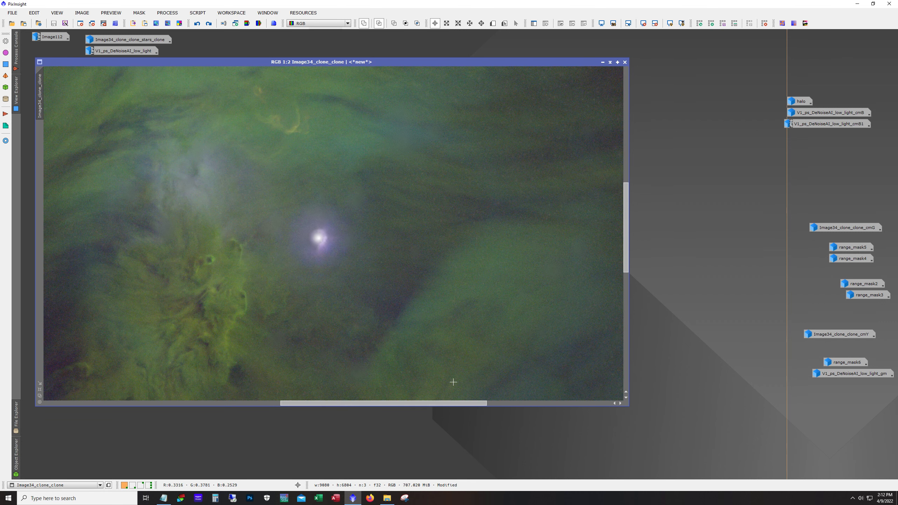
{"action": "key", "text": "alt"}
{"action": "scroll", "coordinate": [441, 131], "scroll_direction": "down", "scroll_amount": 5}
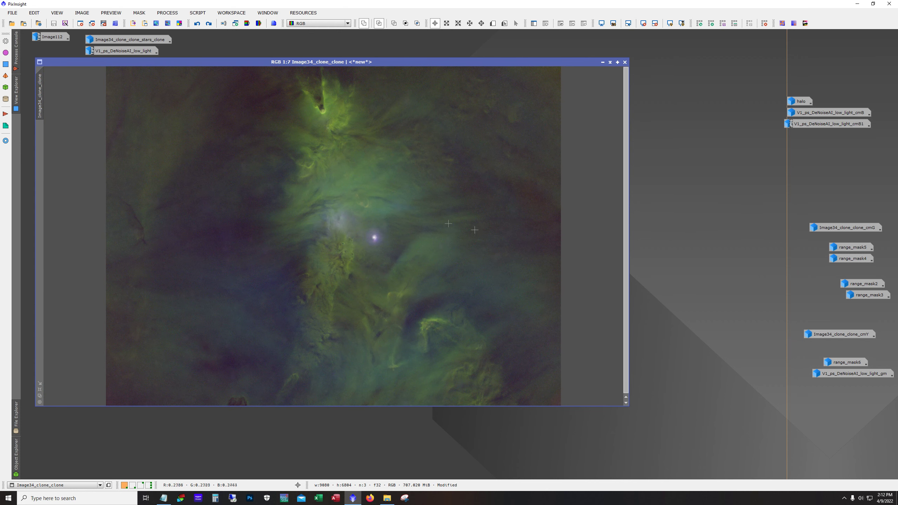
Redo the following edits on the starless image, through the inverted stage to the non-inverted version with reduced green and stronger color.
{"action": "left_click", "coordinate": [212, 24]}
{"action": "left_click", "coordinate": [212, 25]}
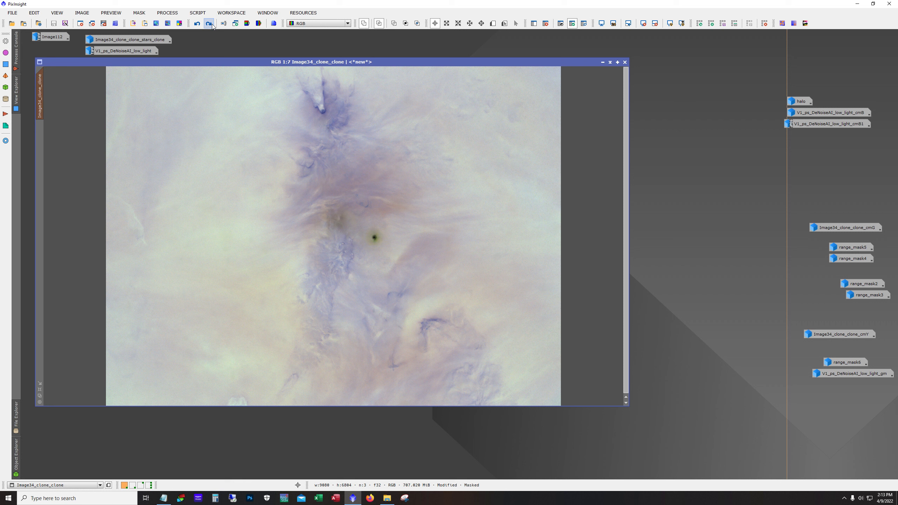
{"action": "left_click", "coordinate": [212, 25]}
{"action": "left_click", "coordinate": [212, 24]}
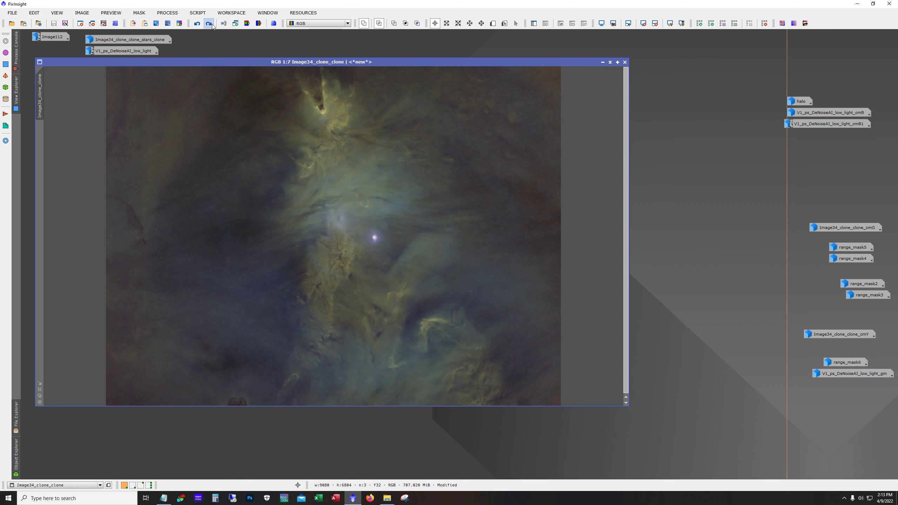
{"action": "left_click", "coordinate": [212, 24]}
{"action": "left_click", "coordinate": [212, 25]}
{"action": "left_click", "coordinate": [212, 25]}
{"action": "left_click", "coordinate": [212, 24]}
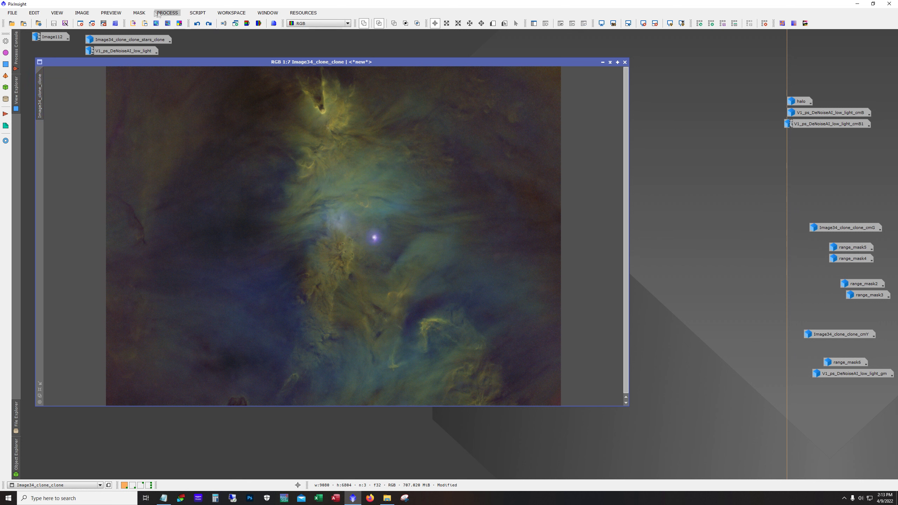
Open CurvesTransformation, reset its curves, check the saturation curve, select RGB/K, and move the process window beside the image.
{"action": "left_click", "coordinate": [167, 13]}
{"action": "mouse_move", "coordinate": [208, 204]}
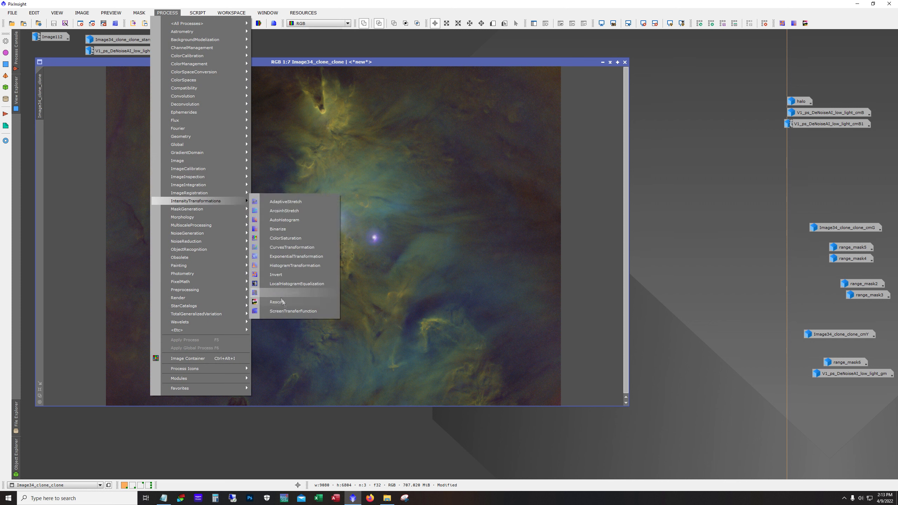
{"action": "left_click", "coordinate": [292, 246]}
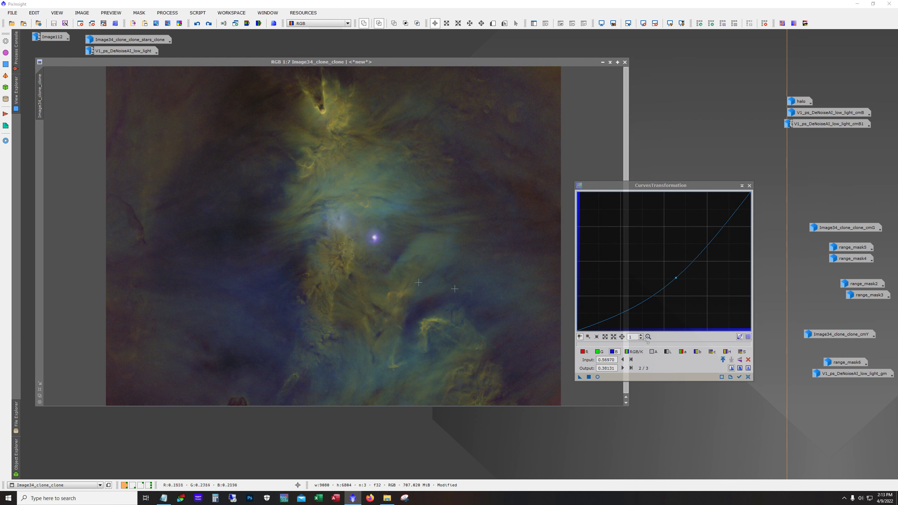
{"action": "left_click", "coordinate": [748, 377]}
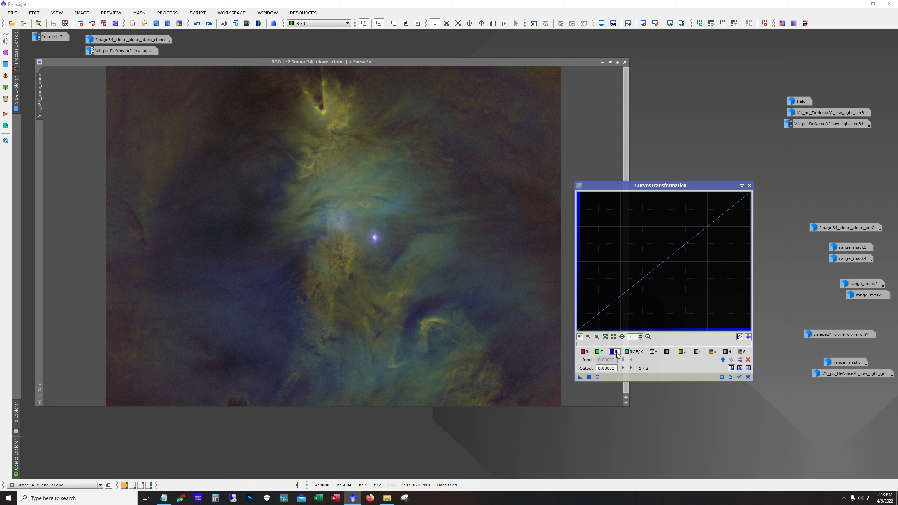
{"action": "left_click", "coordinate": [635, 351]}
{"action": "left_click", "coordinate": [739, 352]}
{"action": "left_click", "coordinate": [642, 354]}
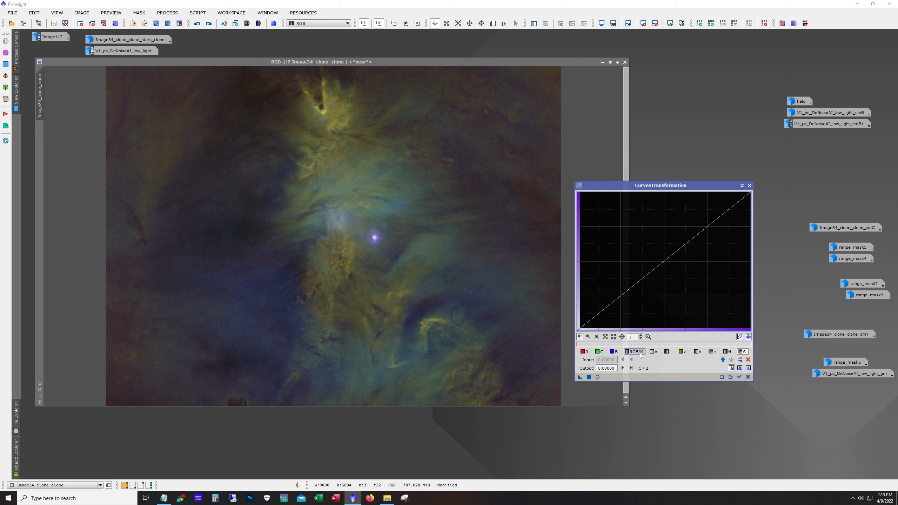
{"action": "left_click_drag", "start_coordinate": [590, 188], "coordinate": [664, 186]}
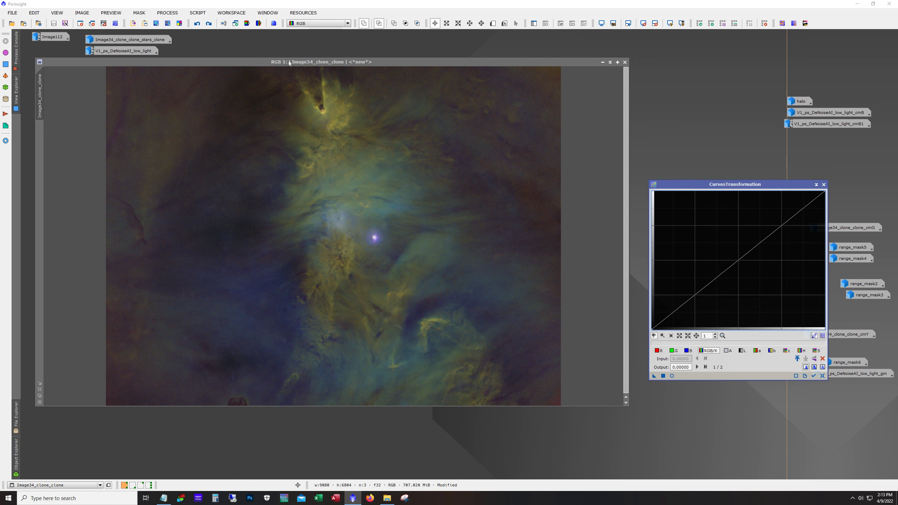
Redo the next edits on Image34_clone_clone, through inversion and back, to the version with less purple around the central star.
{"action": "left_click", "coordinate": [264, 61]}
{"action": "left_click", "coordinate": [211, 25]}
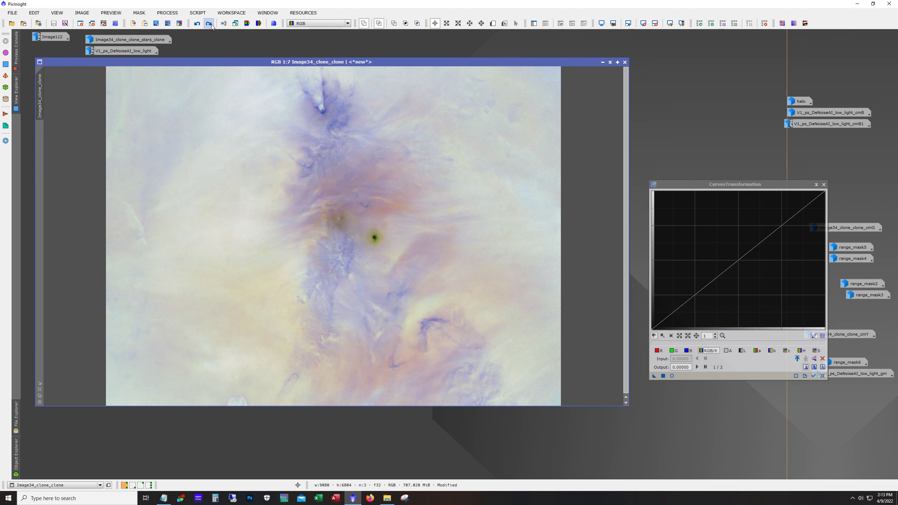
{"action": "left_click", "coordinate": [211, 25]}
{"action": "left_click", "coordinate": [211, 26]}
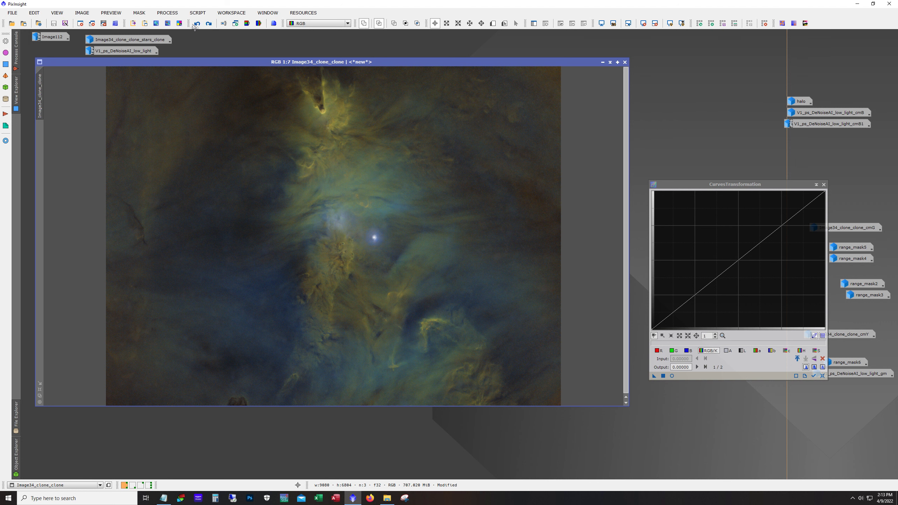
Step Image34_clone_clone back and forward through its inversion edits to compare the colors before and after.
{"action": "left_click", "coordinate": [197, 24]}
{"action": "left_click", "coordinate": [197, 24]}
{"action": "left_click", "coordinate": [209, 24]}
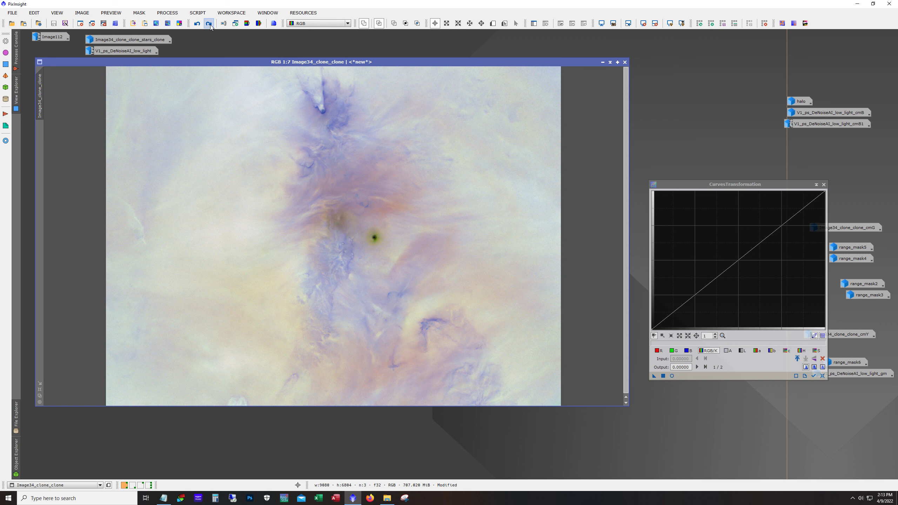
{"action": "left_click", "coordinate": [209, 24]}
{"action": "left_click", "coordinate": [209, 23]}
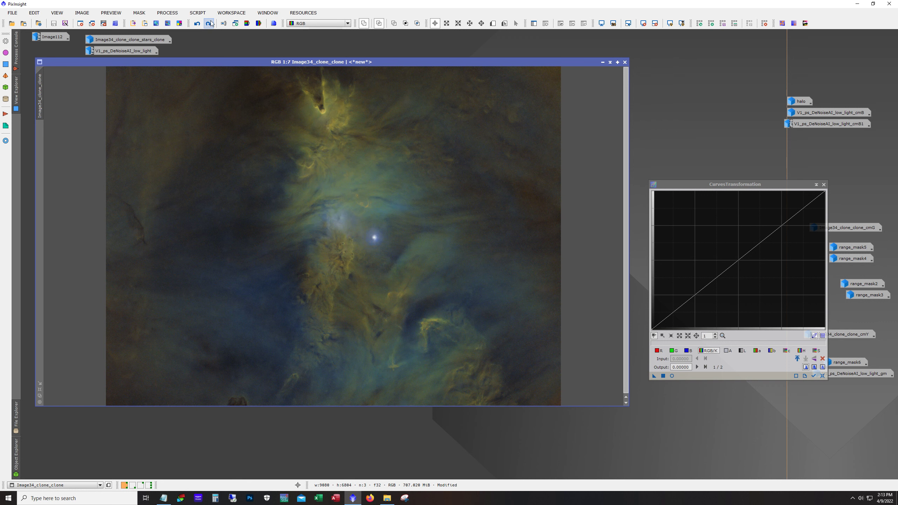
Redo the masked inversion and color edits on Image34_clone_clone to the non-inverted version with warmer, orange-toned nebulosity.
{"action": "left_click", "coordinate": [212, 24]}
{"action": "left_click", "coordinate": [212, 24]}
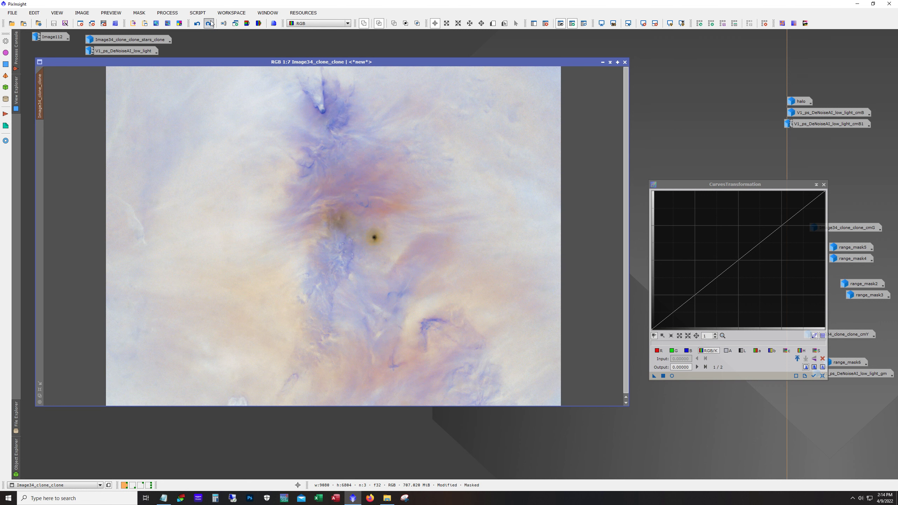
{"action": "left_click", "coordinate": [211, 24]}
{"action": "left_click", "coordinate": [211, 24]}
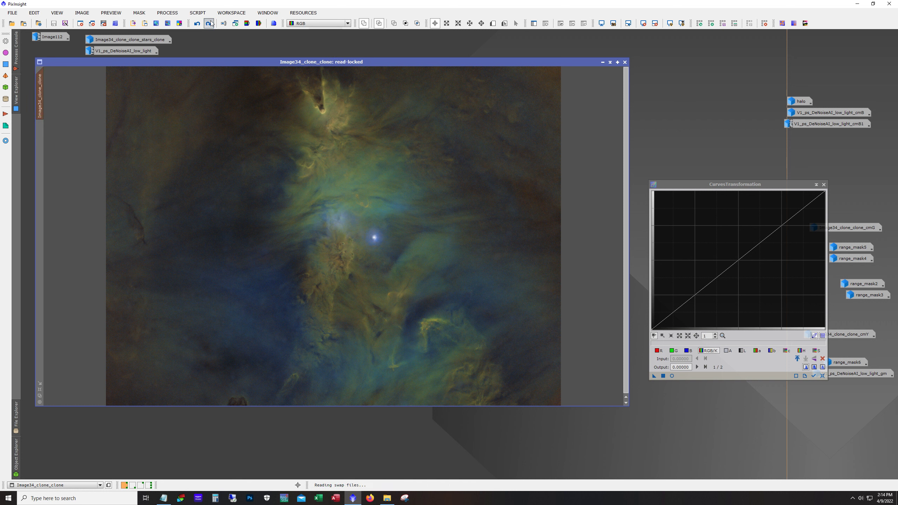
{"action": "left_click", "coordinate": [209, 23]}
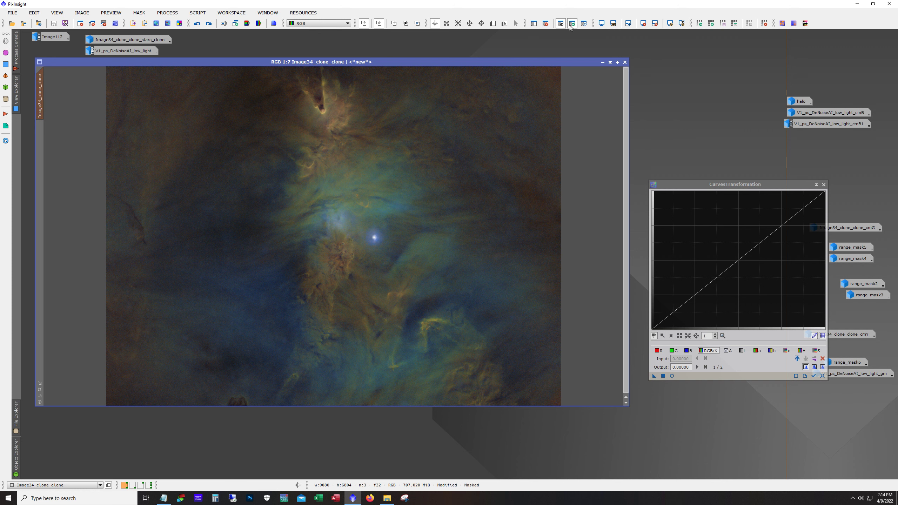
Check the mask overlay on the full nebula, hide it, and redo the next edits to the unmasked version with Preview01.
{"action": "left_click", "coordinate": [583, 25]}
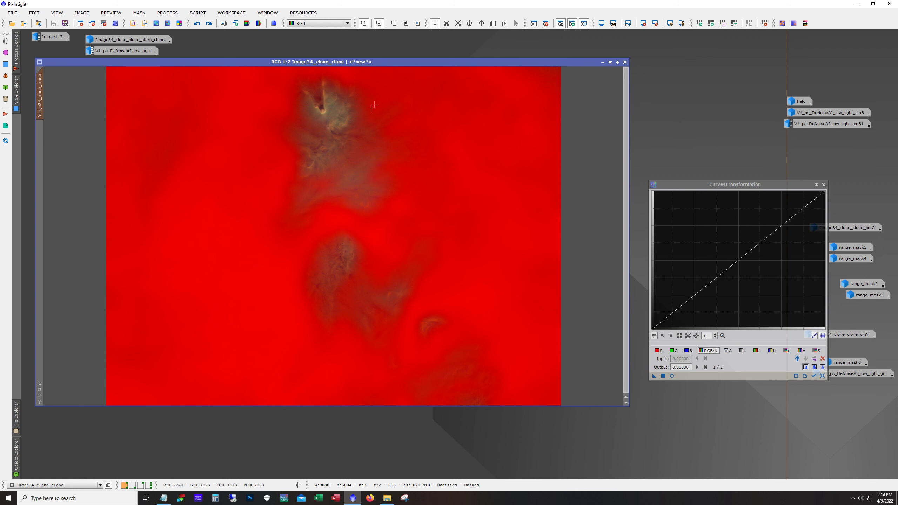
{"action": "left_click", "coordinate": [583, 23]}
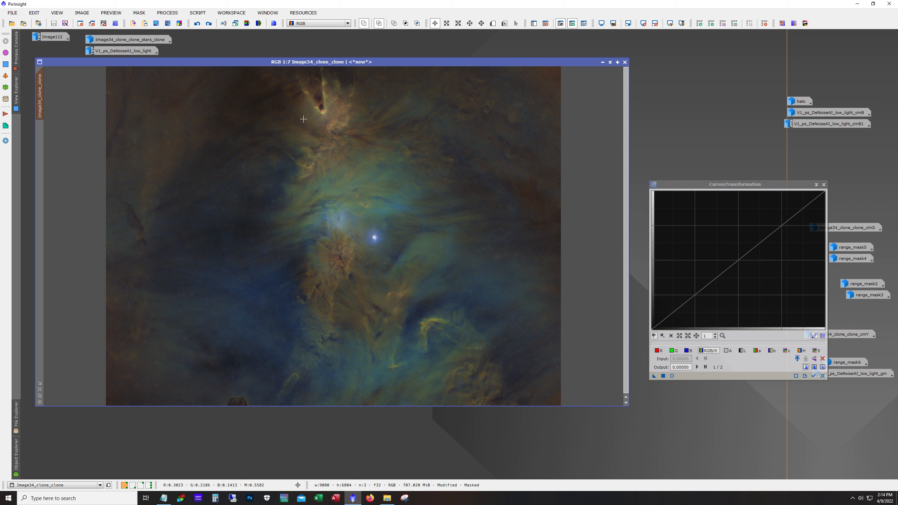
{"action": "left_click", "coordinate": [209, 24]}
{"action": "left_click", "coordinate": [210, 23]}
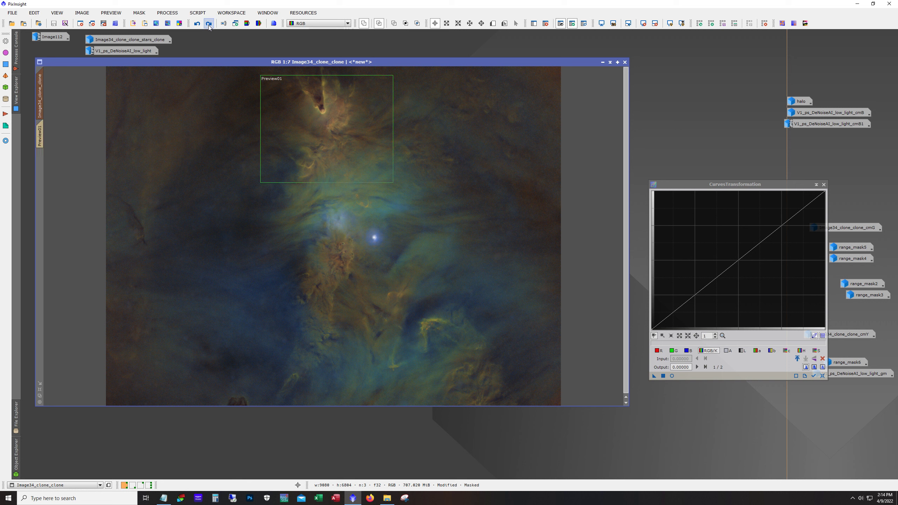
{"action": "left_click", "coordinate": [210, 24]}
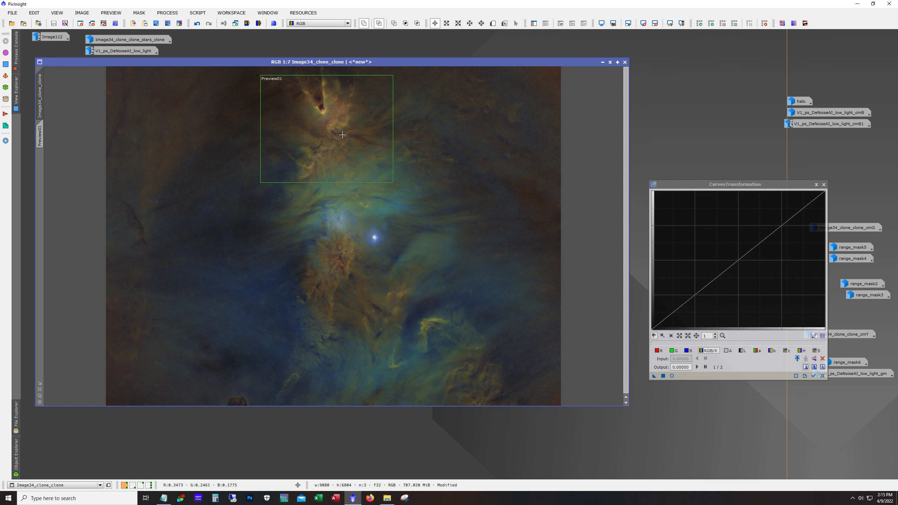
Examine the halo of the bright central star and the surrounding orange and blue nebulosity at 1:2.
{"action": "scroll", "coordinate": [333, 237], "scroll_direction": "up", "scroll_amount": 5}
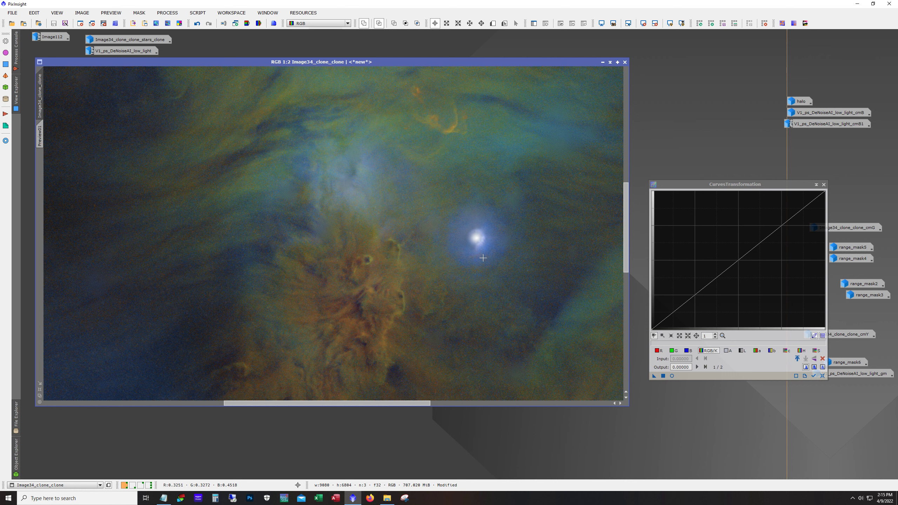
{"action": "scroll", "coordinate": [483, 257], "scroll_direction": "down", "scroll_amount": 5}
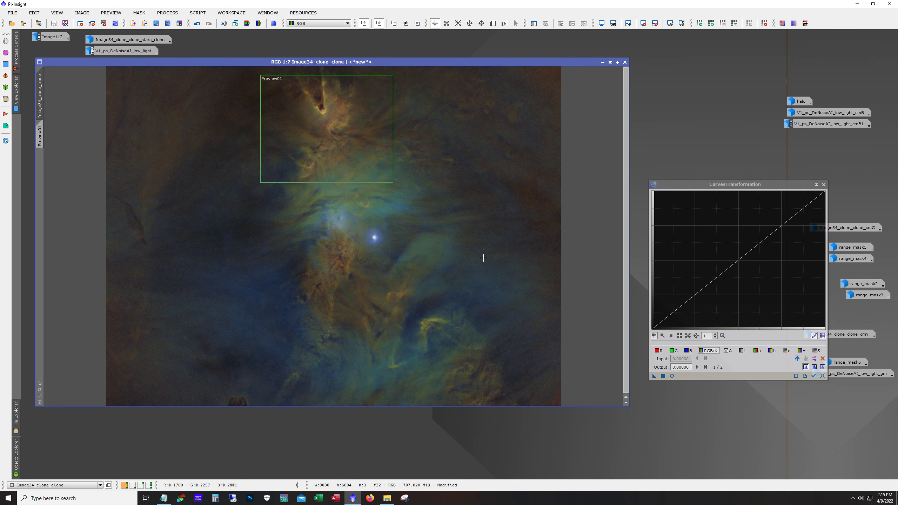
{"action": "scroll", "coordinate": [420, 251], "scroll_direction": "up", "scroll_amount": 4}
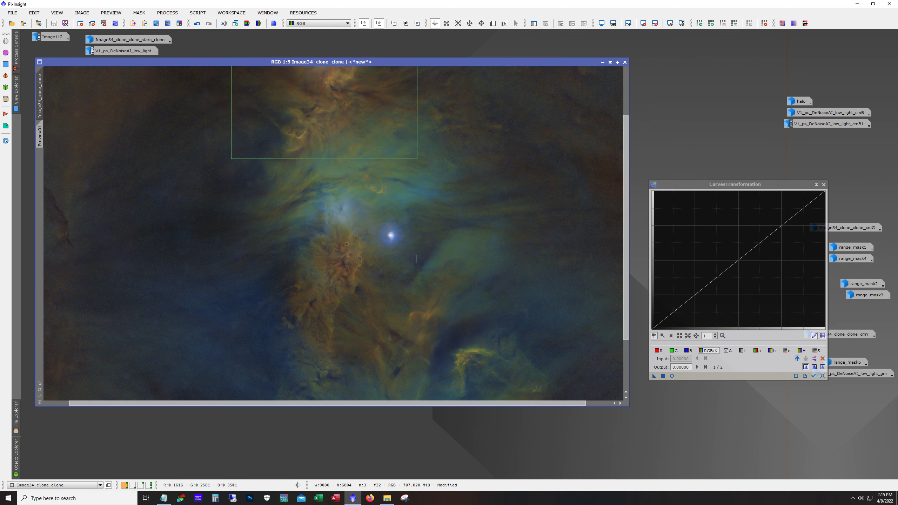
{"action": "scroll", "coordinate": [416, 259], "scroll_direction": "up", "scroll_amount": 1}
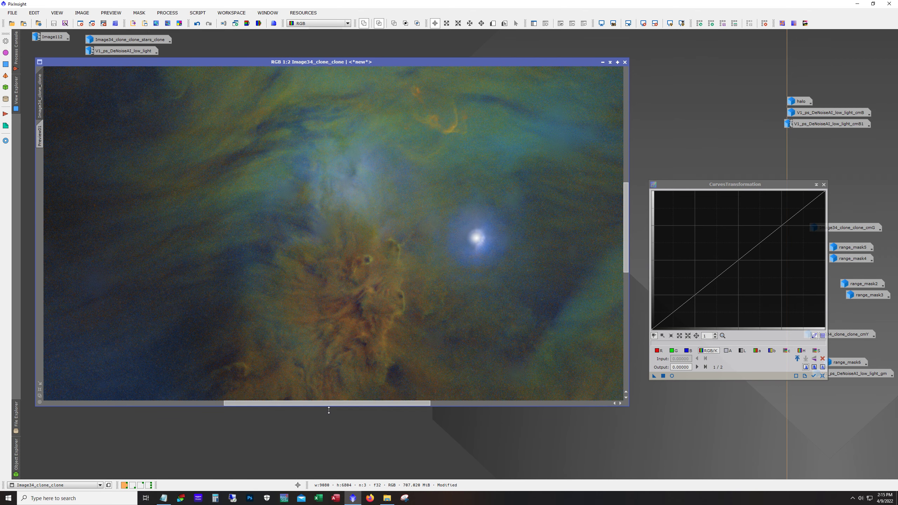
{"action": "left_click_drag", "start_coordinate": [329, 403], "coordinate": [383, 403]}
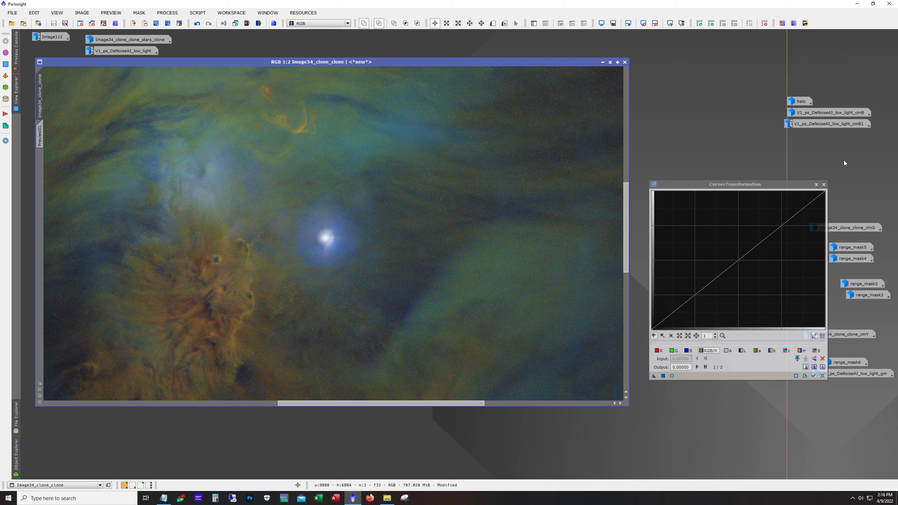
Open the mask V1_ps_DeNoiseAI_low_light_cmB, look at the ColorMask script's options for it, and dismiss the script without building a mask.
{"action": "double_click", "coordinate": [829, 114]}
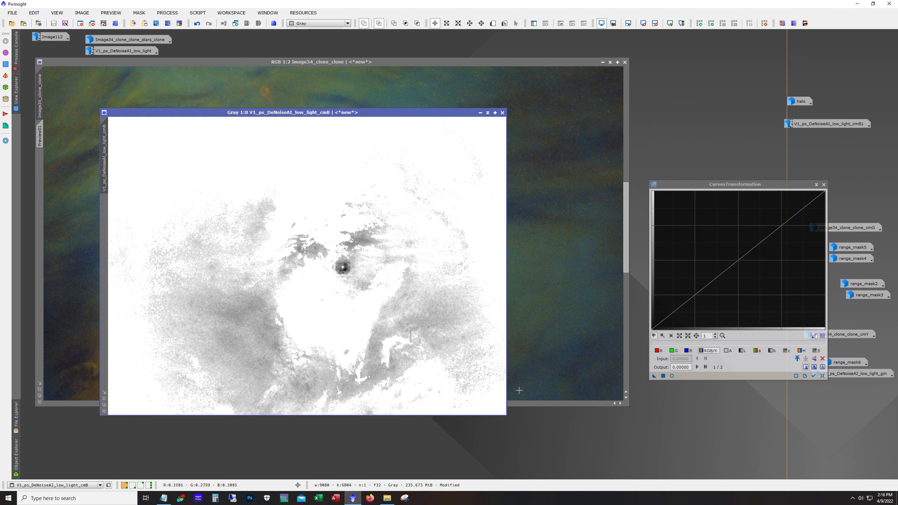
{"action": "left_click", "coordinate": [192, 15]}
{"action": "mouse_move", "coordinate": [220, 112]}
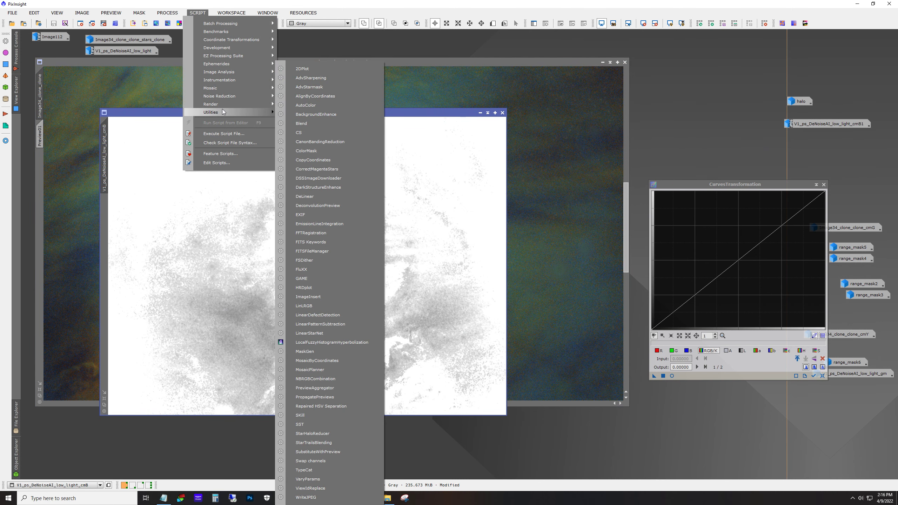
{"action": "left_click", "coordinate": [341, 150]}
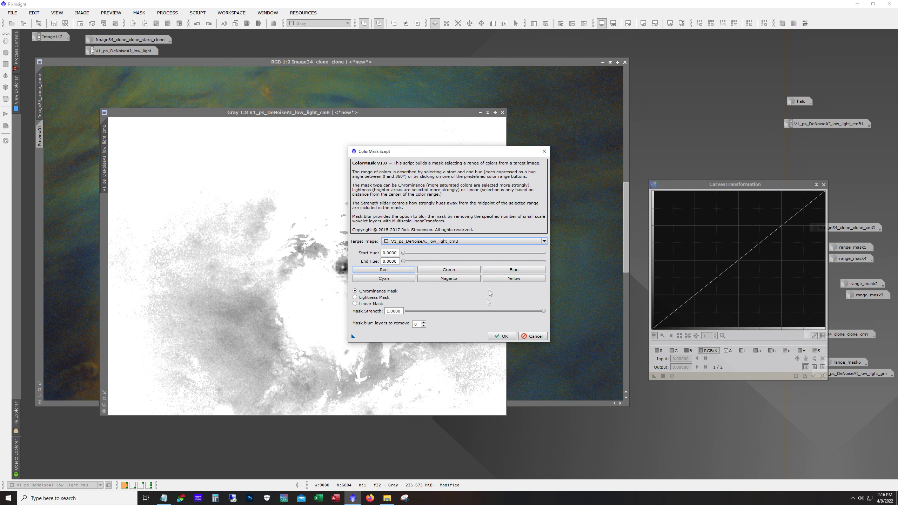
{"action": "left_click", "coordinate": [536, 337]}
Examine the bright star's halo and the surrounding nebulosity in the V1_ps_DeNoiseAI_low_light_cmB mask at several magnifications, and put the mask away.
{"action": "scroll", "coordinate": [388, 278], "scroll_direction": "up", "scroll_amount": 2}
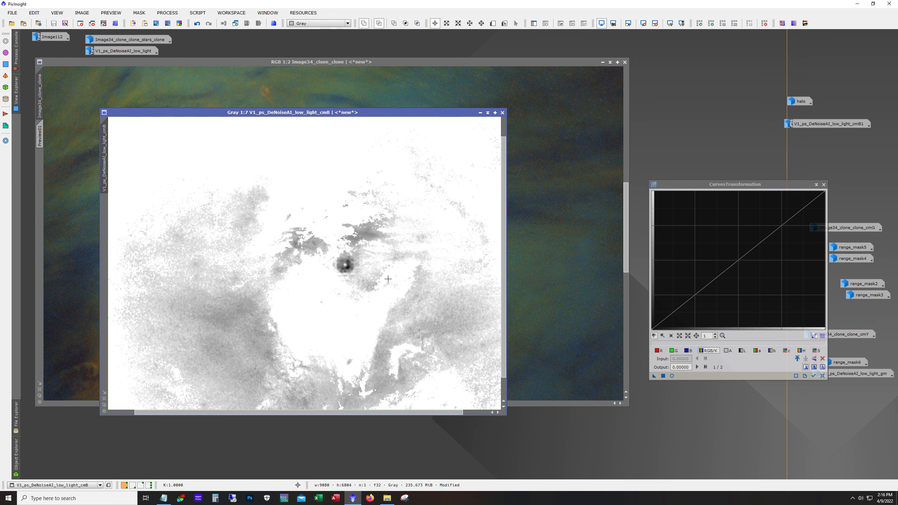
{"action": "scroll", "coordinate": [388, 279], "scroll_direction": "up", "scroll_amount": 1}
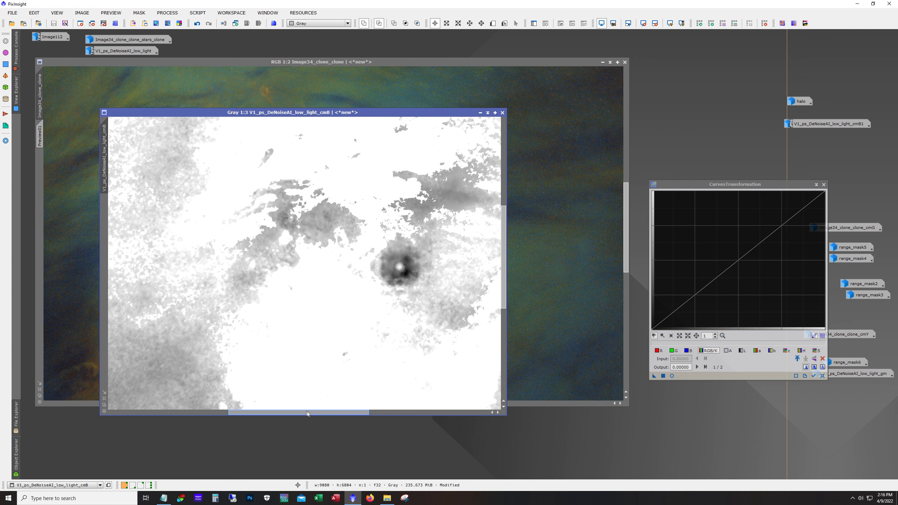
{"action": "left_click_drag", "start_coordinate": [306, 412], "coordinate": [347, 412]}
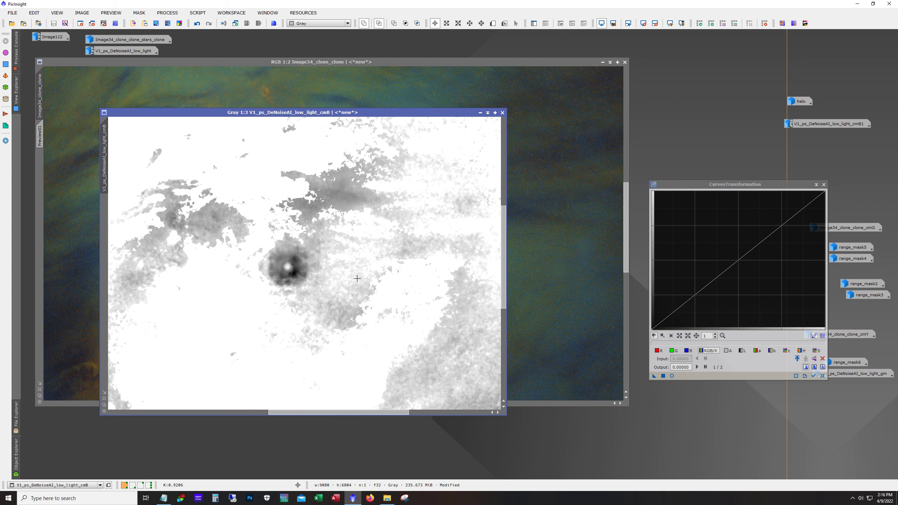
{"action": "scroll", "coordinate": [357, 279], "scroll_direction": "down", "scroll_amount": 5}
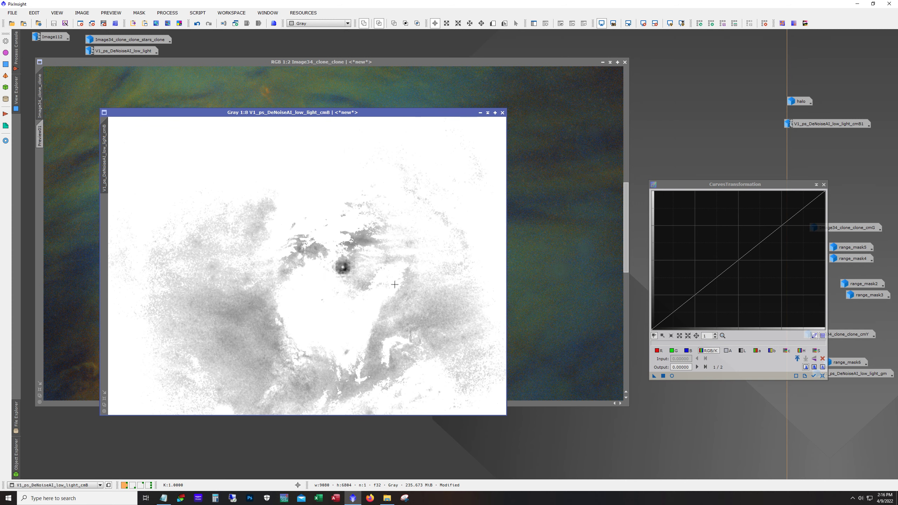
{"action": "scroll", "coordinate": [237, 278], "scroll_direction": "up", "scroll_amount": 3}
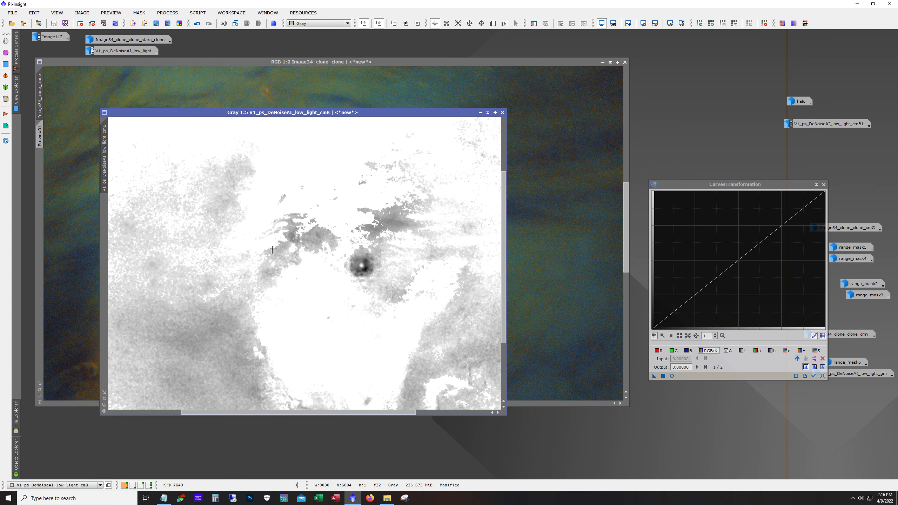
{"action": "scroll", "coordinate": [360, 278], "scroll_direction": "up", "scroll_amount": 2}
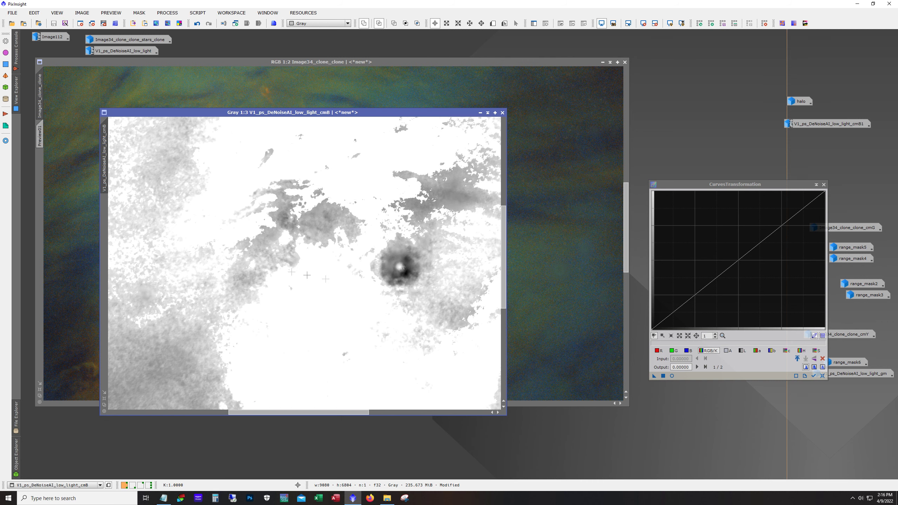
{"action": "scroll", "coordinate": [252, 249], "scroll_direction": "down", "scroll_amount": 5}
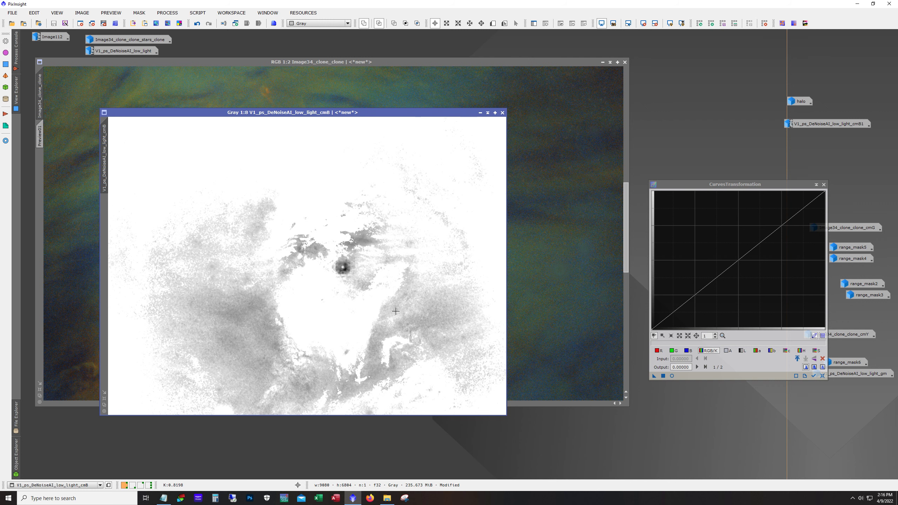
{"action": "scroll", "coordinate": [309, 266], "scroll_direction": "up", "scroll_amount": 6}
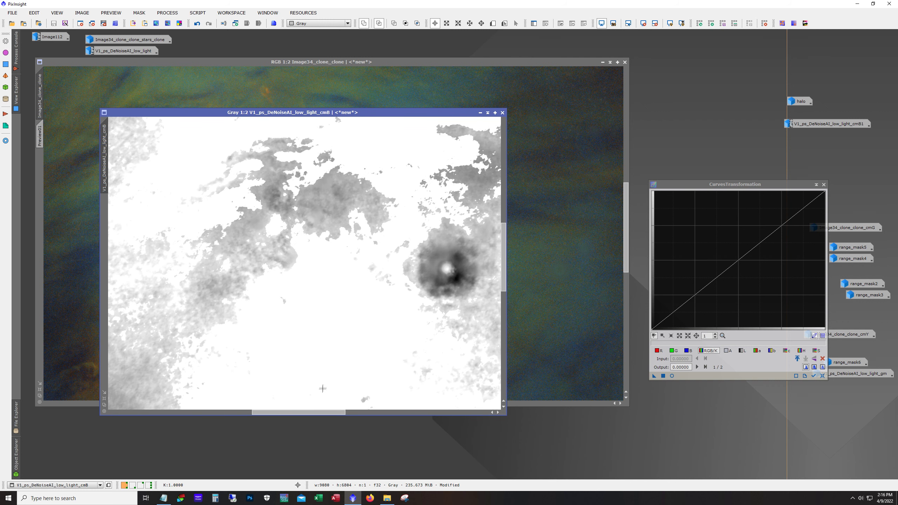
{"action": "left_click_drag", "start_coordinate": [317, 413], "coordinate": [358, 413]}
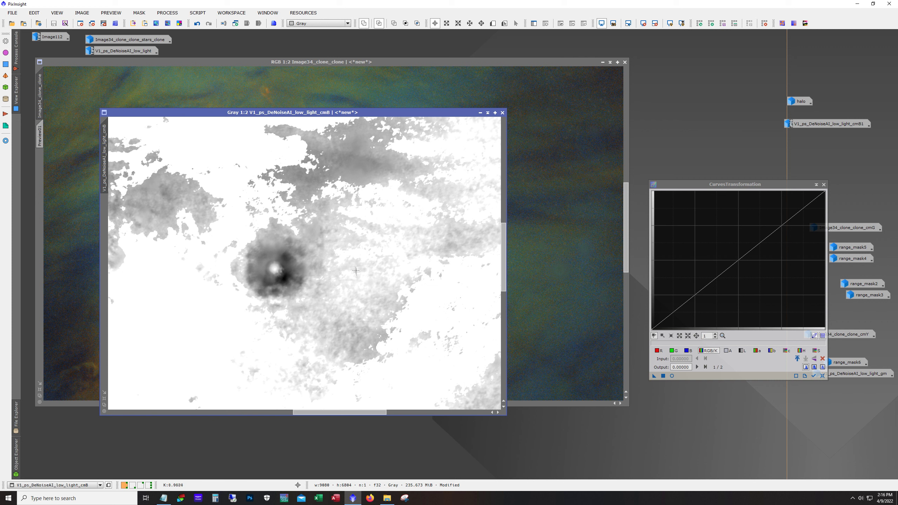
{"action": "scroll", "coordinate": [308, 284], "scroll_direction": "down", "scroll_amount": 1}
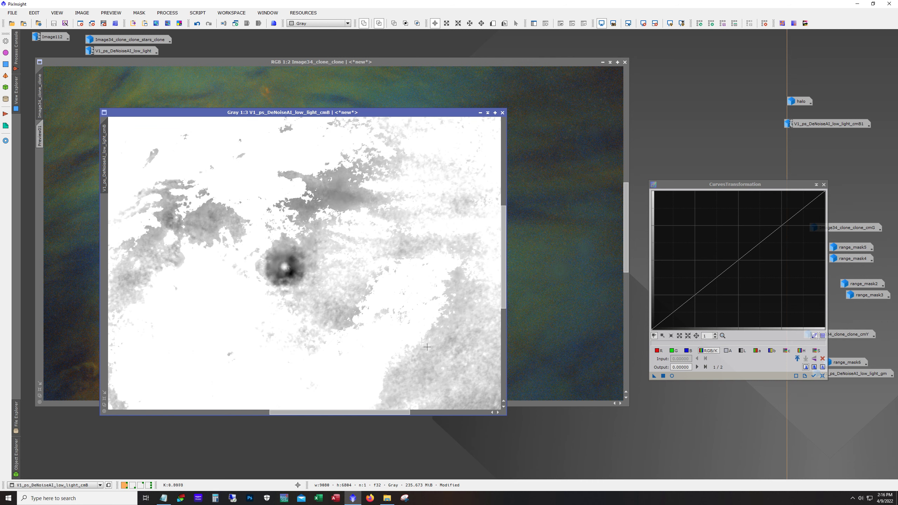
{"action": "scroll", "coordinate": [304, 276], "scroll_direction": "down", "scroll_amount": 1}
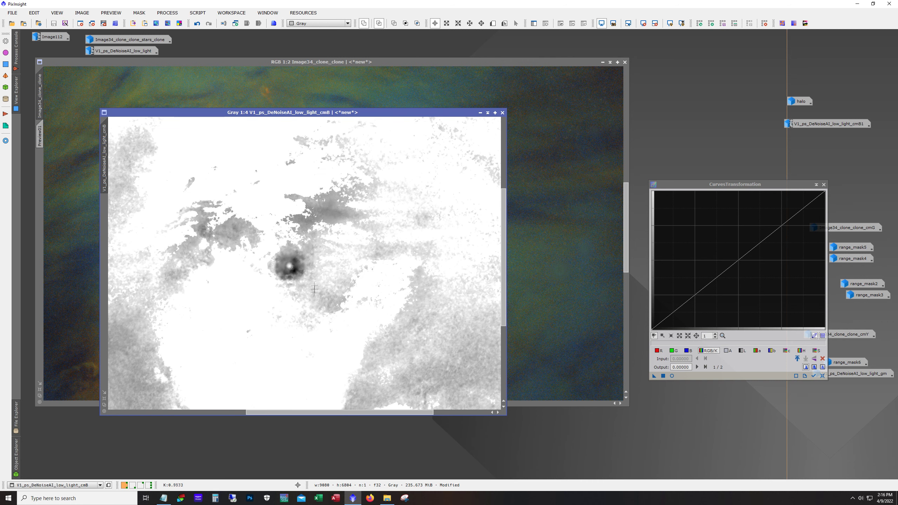
{"action": "left_click", "coordinate": [481, 112]}
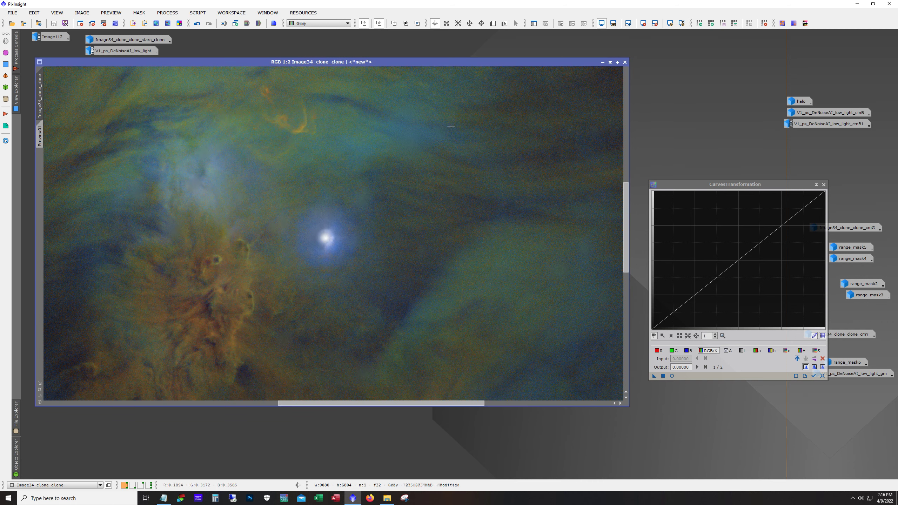
Open the isolated halo mask V1_ps_DeNoiseAI_low_light_cmB1 at 1:8 and the color image halo, placing both in view.
{"action": "double_click", "coordinate": [820, 124]}
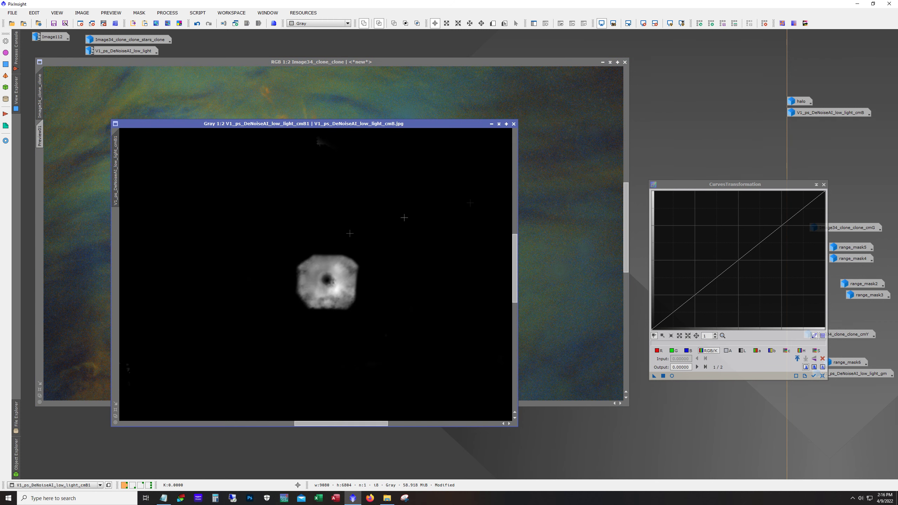
{"action": "scroll", "coordinate": [256, 288], "scroll_direction": "down", "scroll_amount": 4}
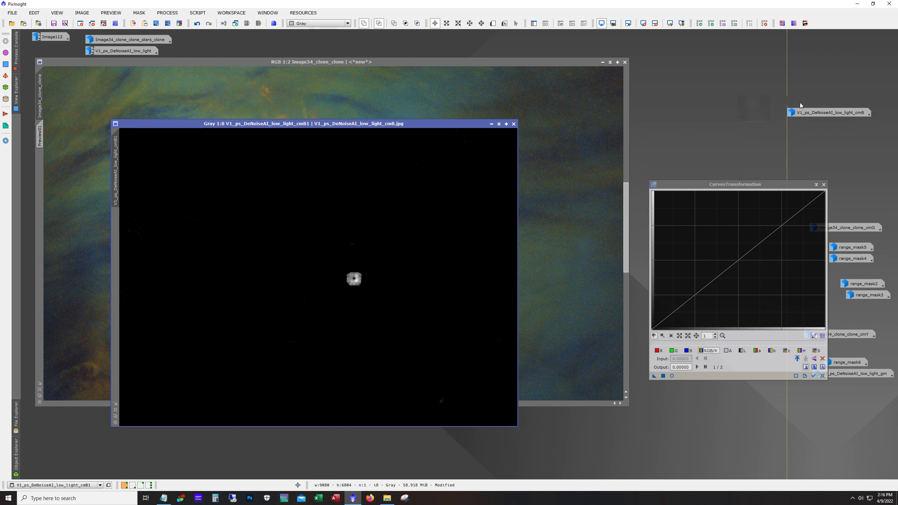
{"action": "double_click", "coordinate": [800, 102]}
{"action": "left_click_drag", "start_coordinate": [414, 76], "coordinate": [537, 53]}
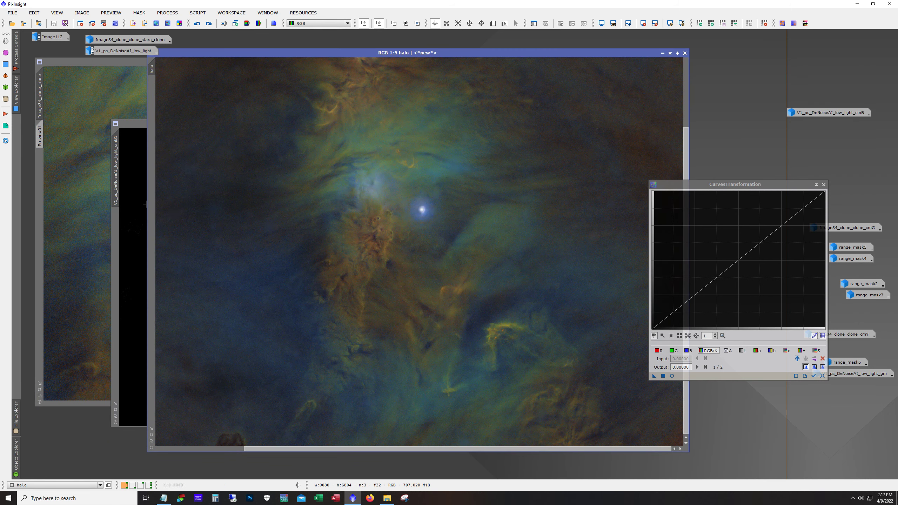
Apply V1_ps_DeNoiseAI_low_light_cmB1 as the mask of the halo image, and minimize the mask.
{"action": "left_click", "coordinate": [131, 124]}
{"action": "left_click_drag", "start_coordinate": [239, 119], "coordinate": [306, 111]}
{"action": "left_click_drag", "start_coordinate": [254, 139], "coordinate": [152, 133]}
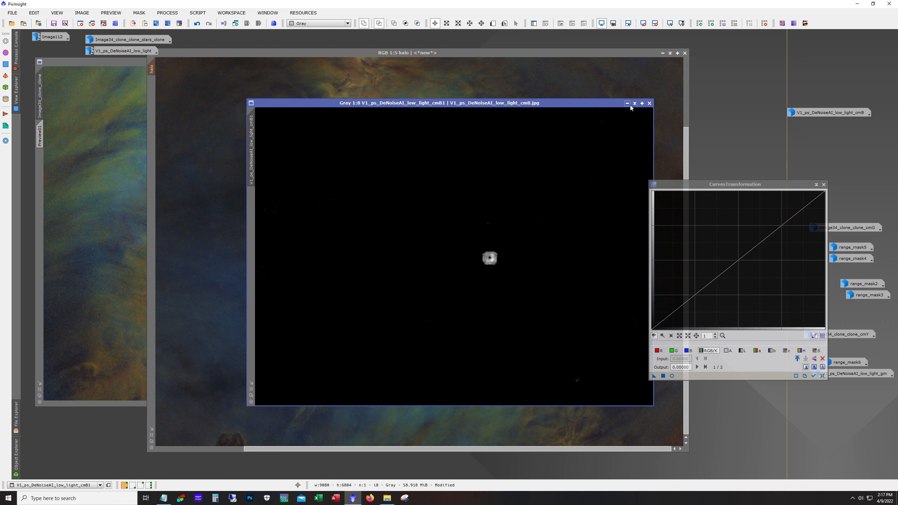
{"action": "left_click", "coordinate": [627, 103]}
{"action": "left_click_drag", "start_coordinate": [577, 54], "coordinate": [457, 66]}
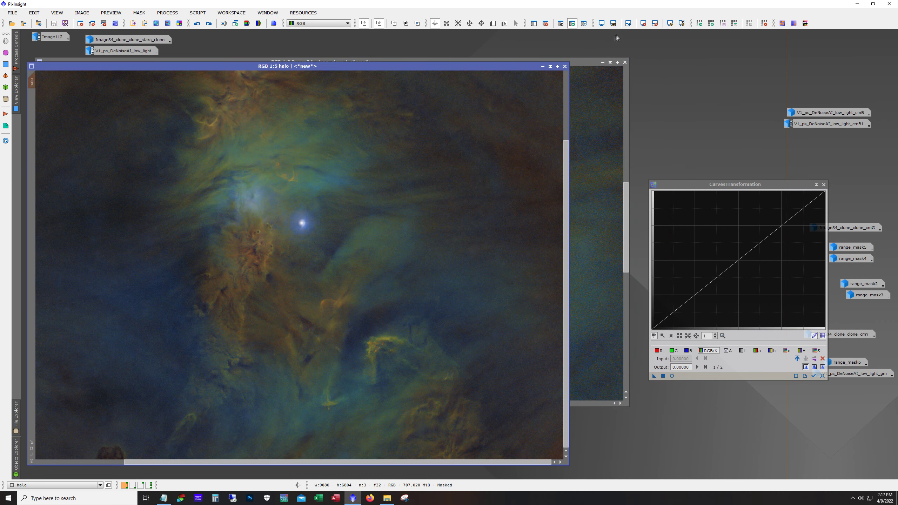
Create a preview about 885 by 775 px around the bright star in the halo image, check its mask overlay, and hide the mask.
{"action": "left_click", "coordinate": [584, 23]}
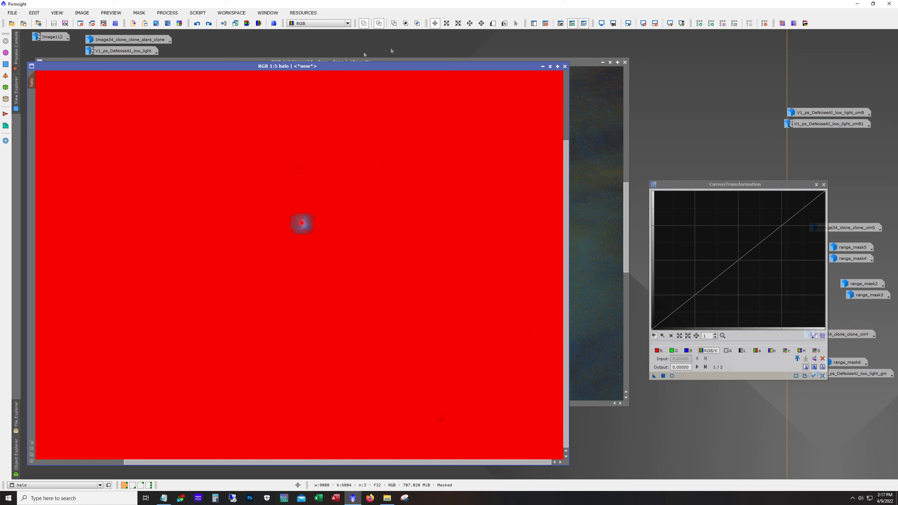
{"action": "left_click", "coordinate": [493, 24]}
{"action": "left_click_drag", "start_coordinate": [272, 196], "coordinate": [334, 250]}
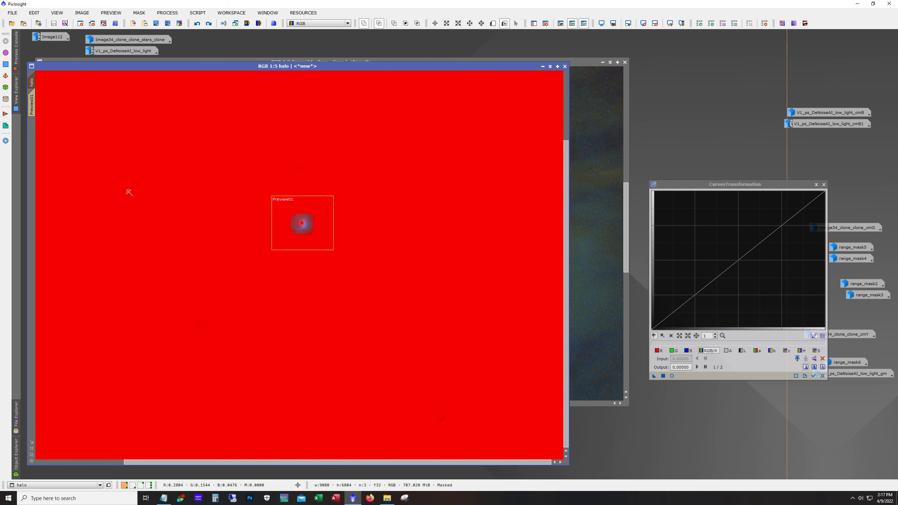
{"action": "left_click", "coordinate": [32, 104]}
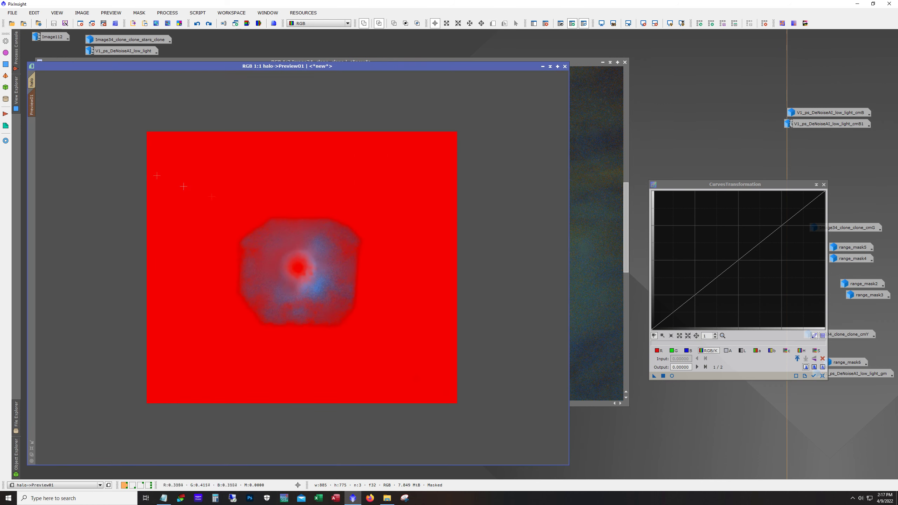
{"action": "left_click", "coordinate": [583, 23]}
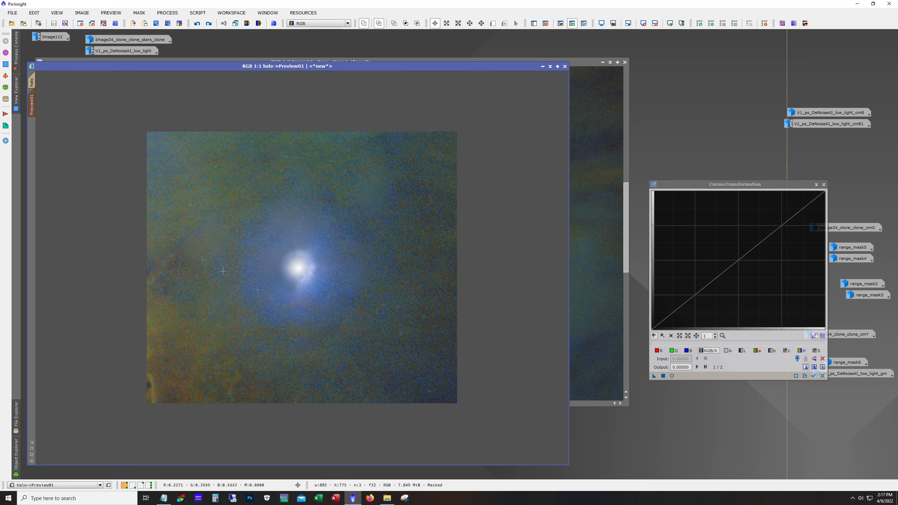
Lower the blue channel curve to input 0.58788, output 0.40152 in CurvesTransformation while checking the halo in a real-time preview.
{"action": "left_click", "coordinate": [672, 376]}
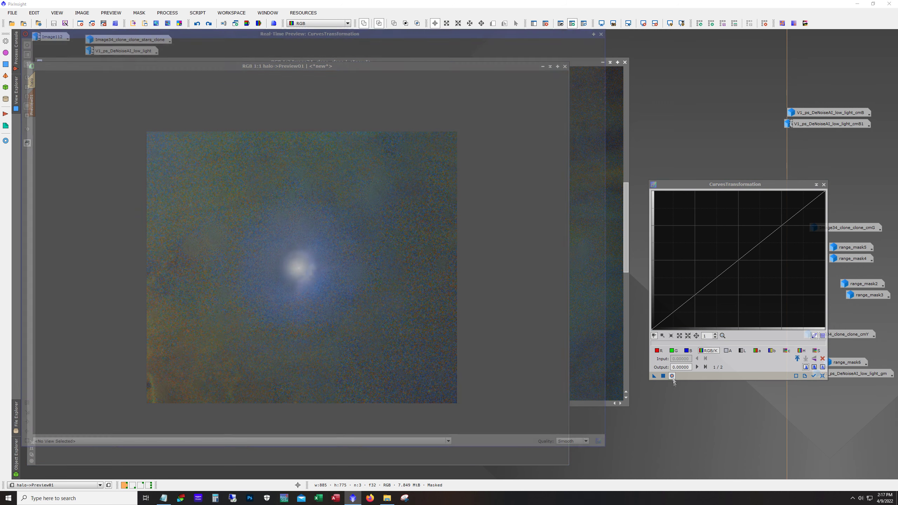
{"action": "left_click", "coordinate": [688, 350]}
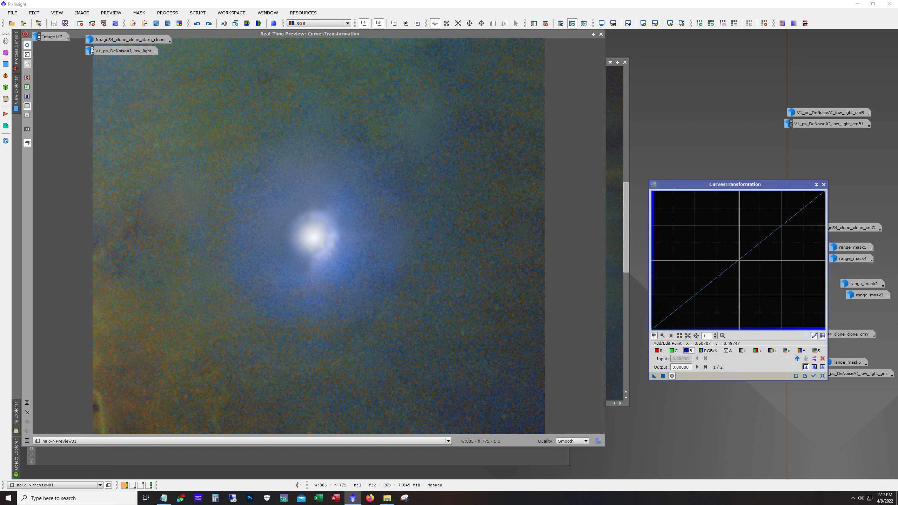
{"action": "left_click", "coordinate": [740, 262]}
{"action": "left_click_drag", "start_coordinate": [740, 262], "coordinate": [757, 275]}
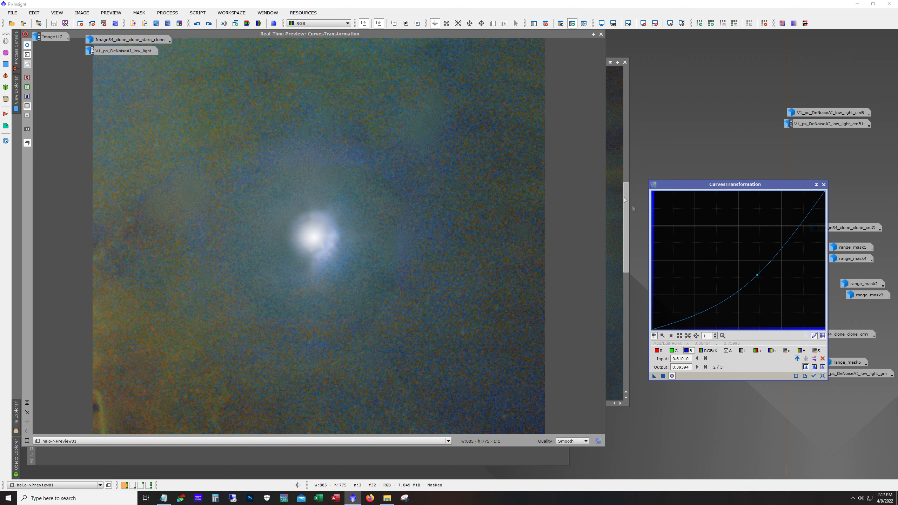
{"action": "left_click_drag", "start_coordinate": [757, 275], "coordinate": [756, 274]}
{"action": "left_click", "coordinate": [822, 376]}
{"action": "left_click_drag", "start_coordinate": [752, 263], "coordinate": [754, 273]}
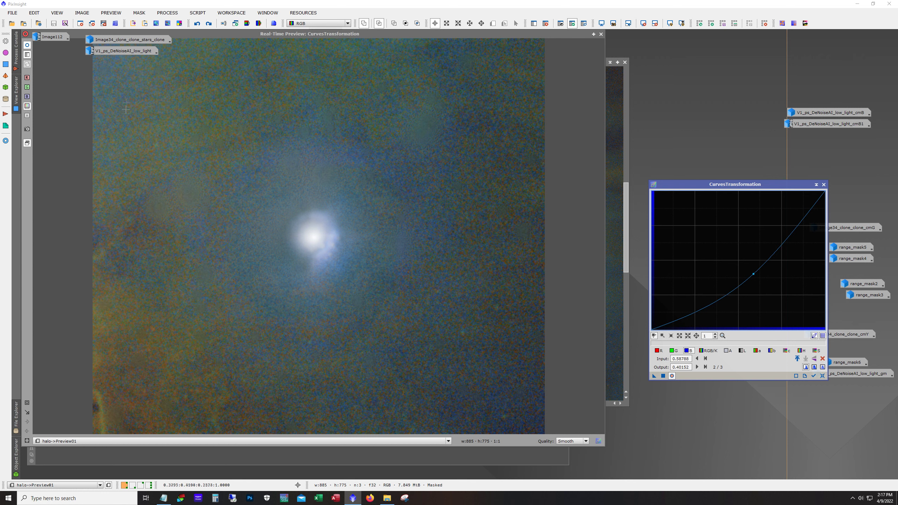
{"action": "left_click", "coordinate": [602, 34]}
{"action": "left_click", "coordinate": [602, 34]}
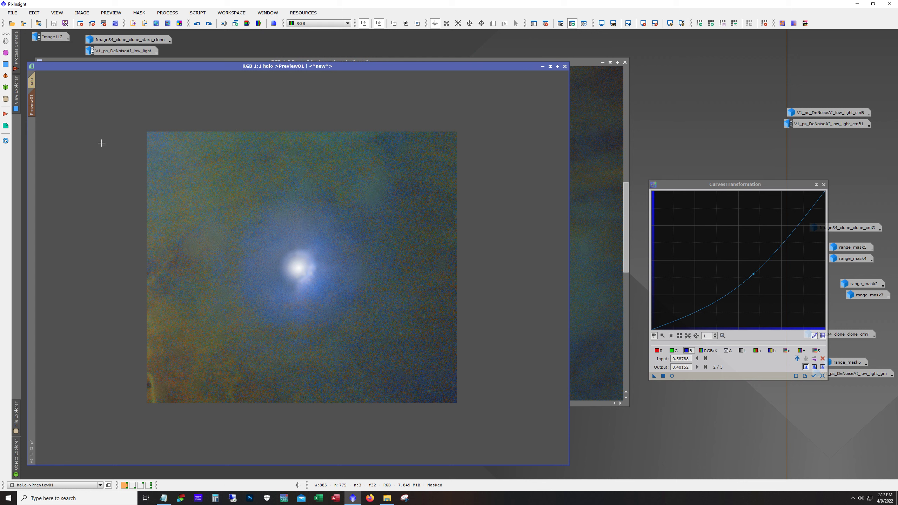
Apply the lowered blue curve to the full masked halo image.
{"action": "mouse_move", "coordinate": [35, 84]}
{"action": "left_click", "coordinate": [35, 83]}
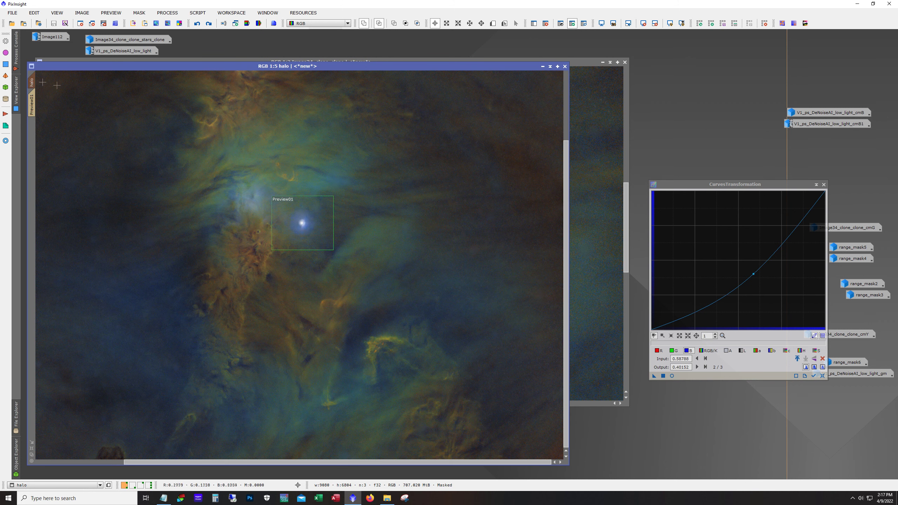
{"action": "left_click_drag", "start_coordinate": [654, 376], "coordinate": [410, 287]}
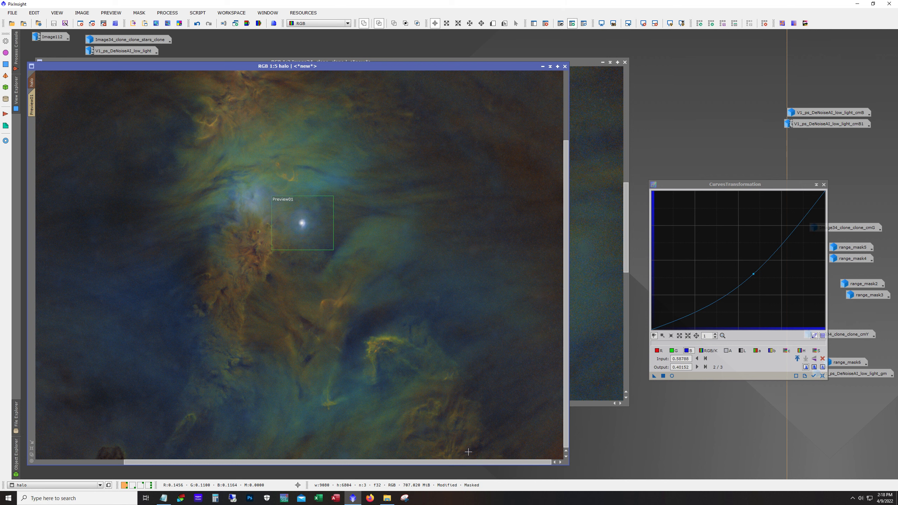
Examine the bright star's corrected halo and the surrounding nebulosity in the halo image at several magnifications.
{"action": "scroll", "coordinate": [299, 264], "scroll_direction": "up", "scroll_amount": 4}
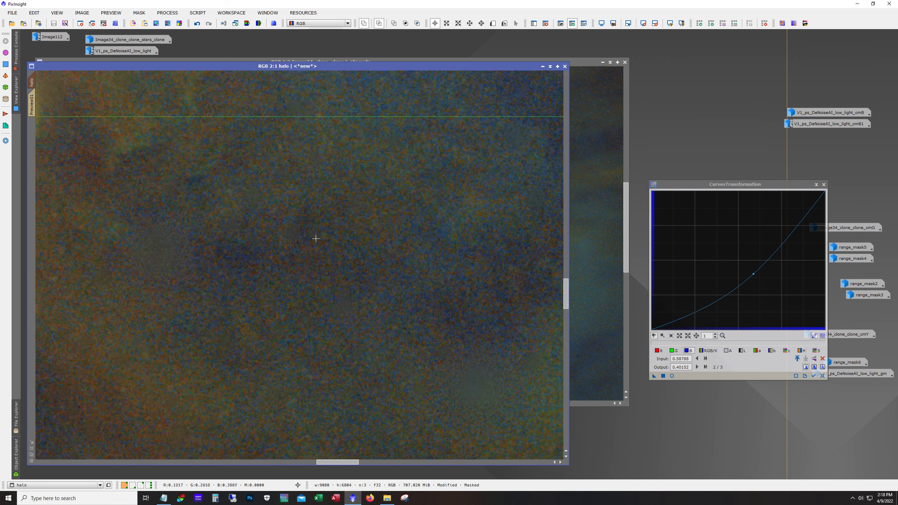
{"action": "scroll", "coordinate": [317, 235], "scroll_direction": "down", "scroll_amount": 1}
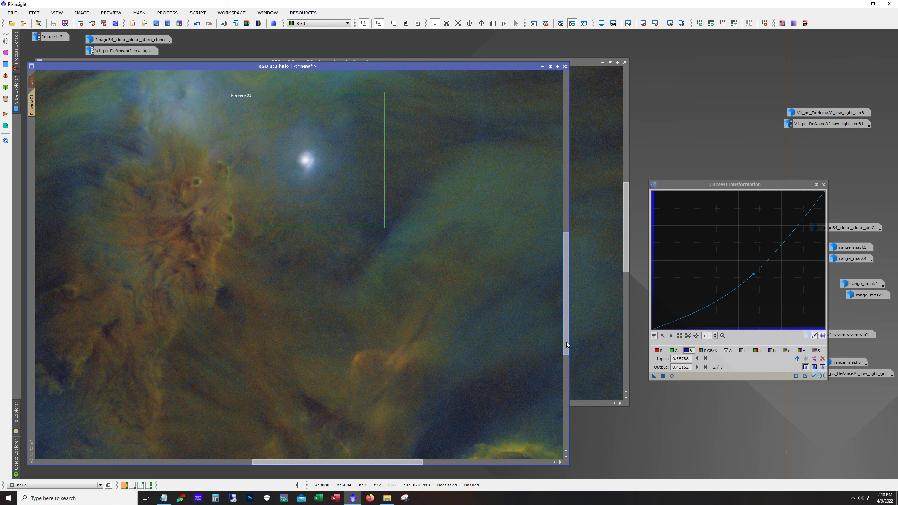
{"action": "left_click_drag", "start_coordinate": [566, 342], "coordinate": [566, 318]}
{"action": "scroll", "coordinate": [387, 330], "scroll_direction": "up", "scroll_amount": 1}
{"action": "scroll", "coordinate": [387, 330], "scroll_direction": "down", "scroll_amount": 1}
{"action": "scroll", "coordinate": [387, 330], "scroll_direction": "down", "scroll_amount": 4}
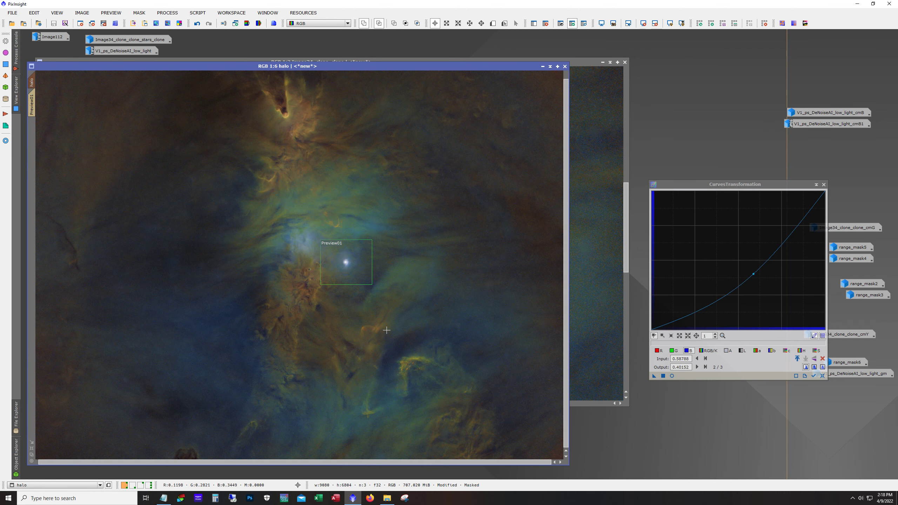
{"action": "scroll", "coordinate": [375, 314], "scroll_direction": "down", "scroll_amount": 1}
{"action": "scroll", "coordinate": [378, 319], "scroll_direction": "up", "scroll_amount": 3}
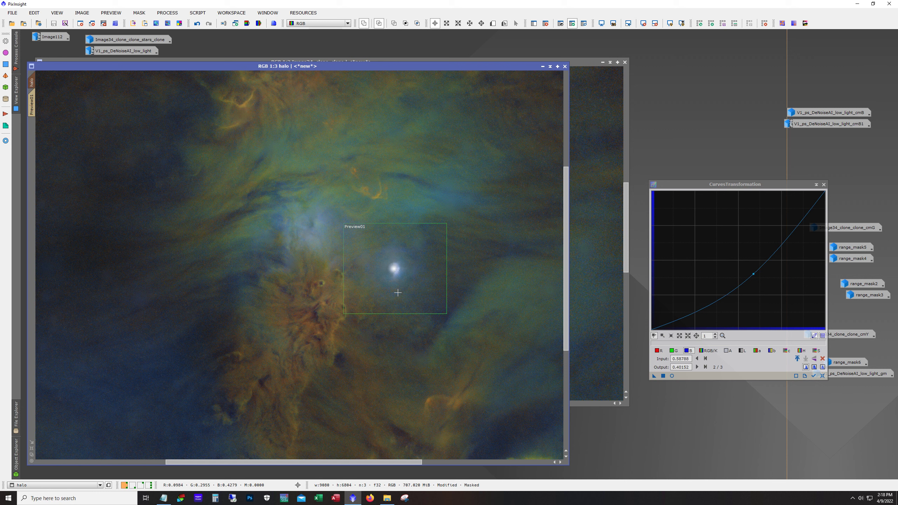
Compare the corrected star halo with the whole nebula in the halo image, from close-up to the full frame.
{"action": "scroll", "coordinate": [398, 292], "scroll_direction": "down", "scroll_amount": 1}
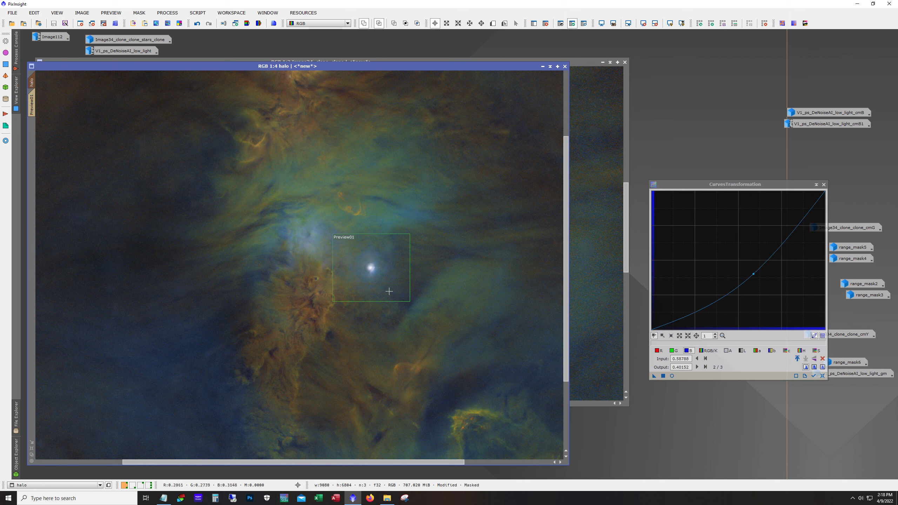
{"action": "scroll", "coordinate": [376, 283], "scroll_direction": "down", "scroll_amount": 1}
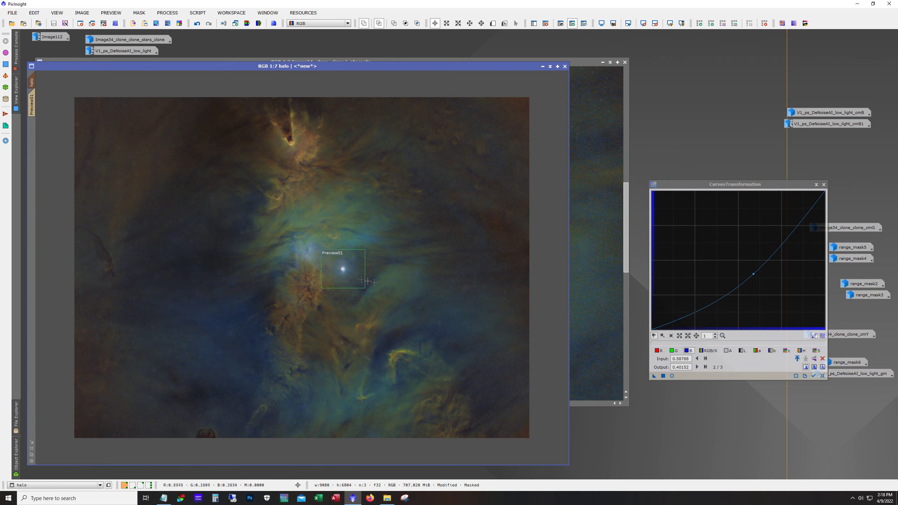
{"action": "scroll", "coordinate": [348, 270], "scroll_direction": "down", "scroll_amount": 1}
{"action": "scroll", "coordinate": [348, 270], "scroll_direction": "up", "scroll_amount": 3}
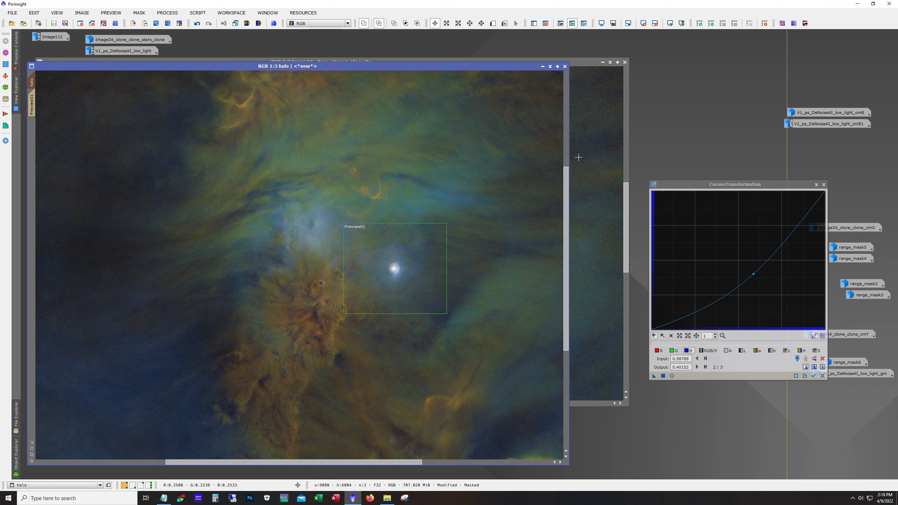
{"action": "scroll", "coordinate": [354, 220], "scroll_direction": "up", "scroll_amount": 1}
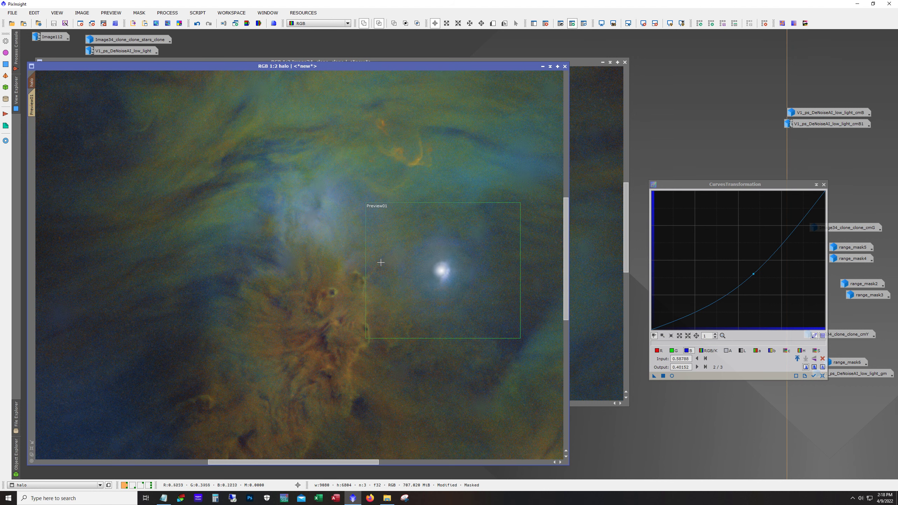
{"action": "left_click_drag", "start_coordinate": [333, 465], "coordinate": [365, 450]}
{"action": "scroll", "coordinate": [343, 271], "scroll_direction": "up", "scroll_amount": 1}
{"action": "scroll", "coordinate": [343, 271], "scroll_direction": "down", "scroll_amount": 1}
{"action": "scroll", "coordinate": [343, 271], "scroll_direction": "down", "scroll_amount": 5}
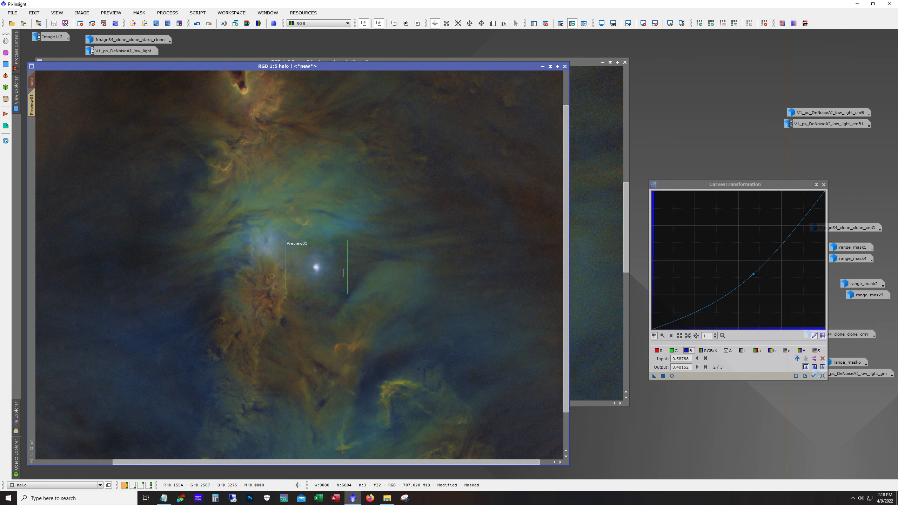
{"action": "scroll", "coordinate": [344, 277], "scroll_direction": "up", "scroll_amount": 1}
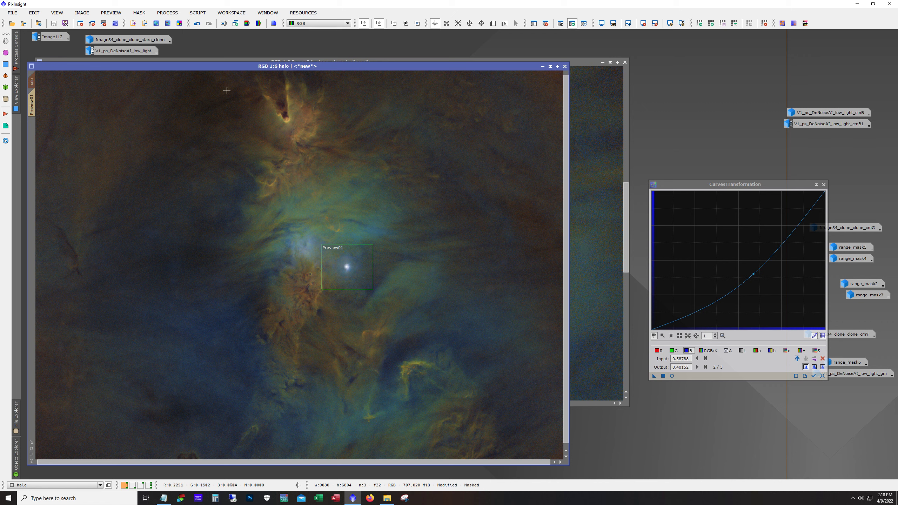
Minimize the halo and Image34_clone_clone images and open the V1_ps_DeNoiseAI_low_light image.
{"action": "left_click", "coordinate": [542, 67]}
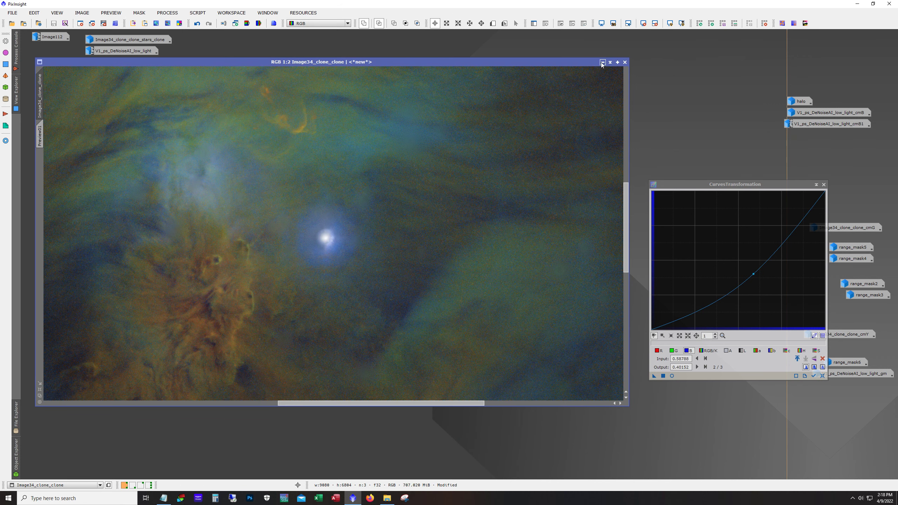
{"action": "left_click", "coordinate": [602, 61]}
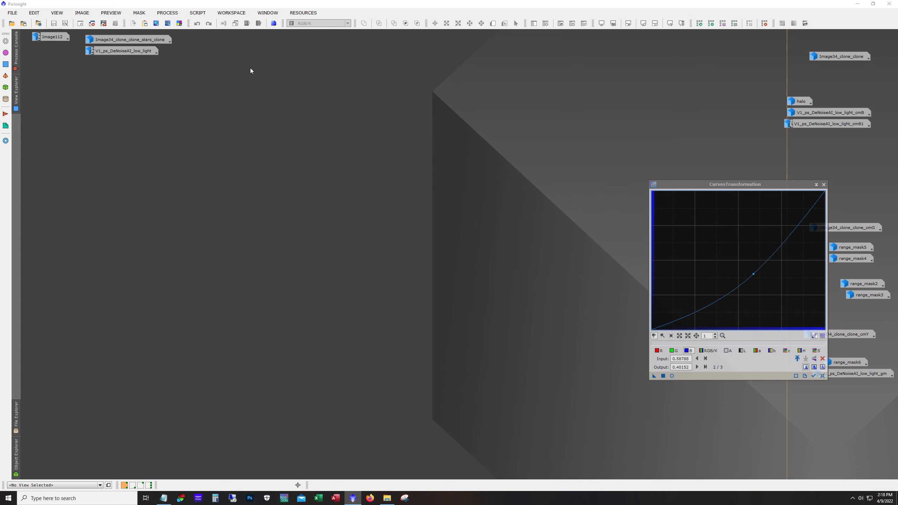
{"action": "double_click", "coordinate": [124, 51]}
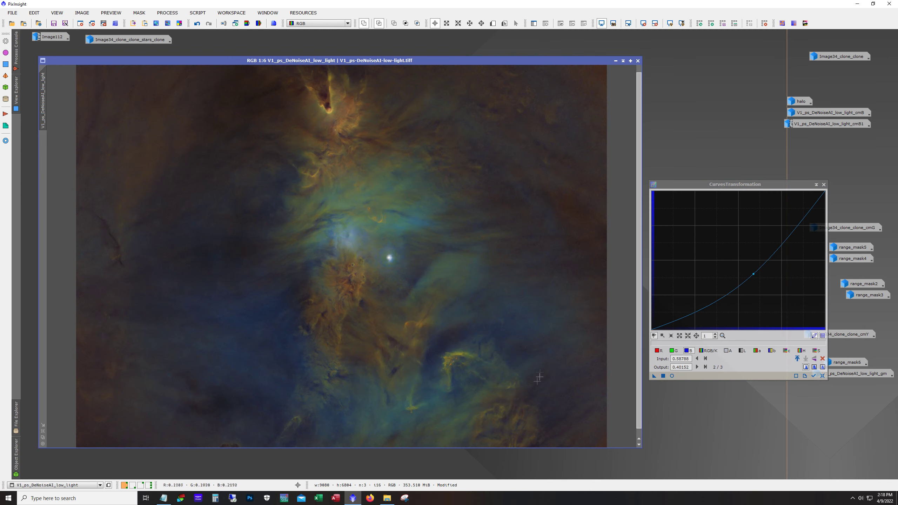
Examine the bright star, the Cone and the lower nebula structures in V1_ps_DeNoiseAI_low_light up close, then view the whole frame.
{"action": "scroll", "coordinate": [332, 254], "scroll_direction": "up", "scroll_amount": 5}
{"action": "scroll", "coordinate": [332, 254], "scroll_direction": "down", "scroll_amount": 1}
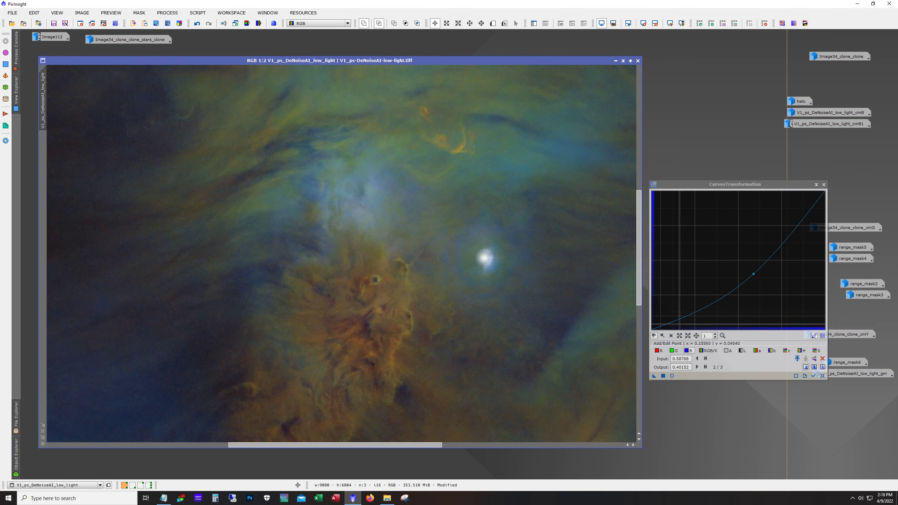
{"action": "left_click_drag", "start_coordinate": [639, 303], "coordinate": [632, 162]}
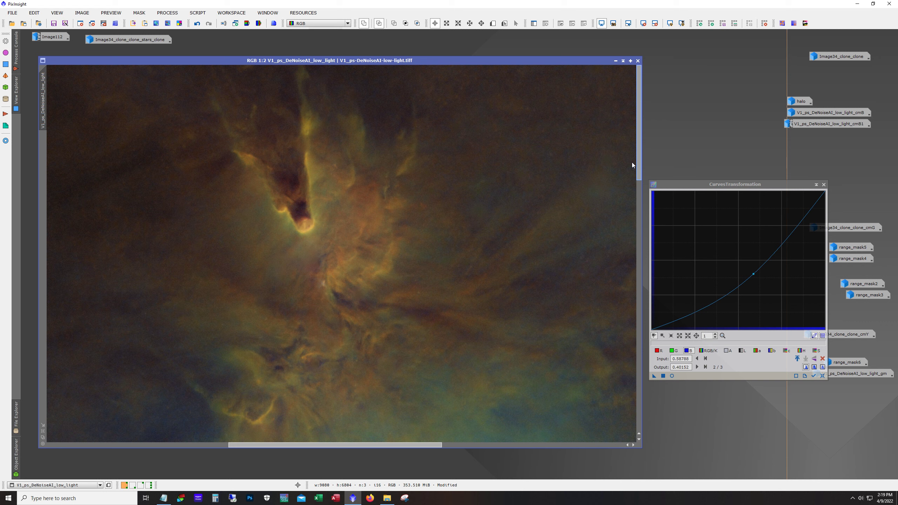
{"action": "left_click_drag", "start_coordinate": [397, 445], "coordinate": [559, 448]}
{"action": "left_click_drag", "start_coordinate": [636, 175], "coordinate": [632, 392]}
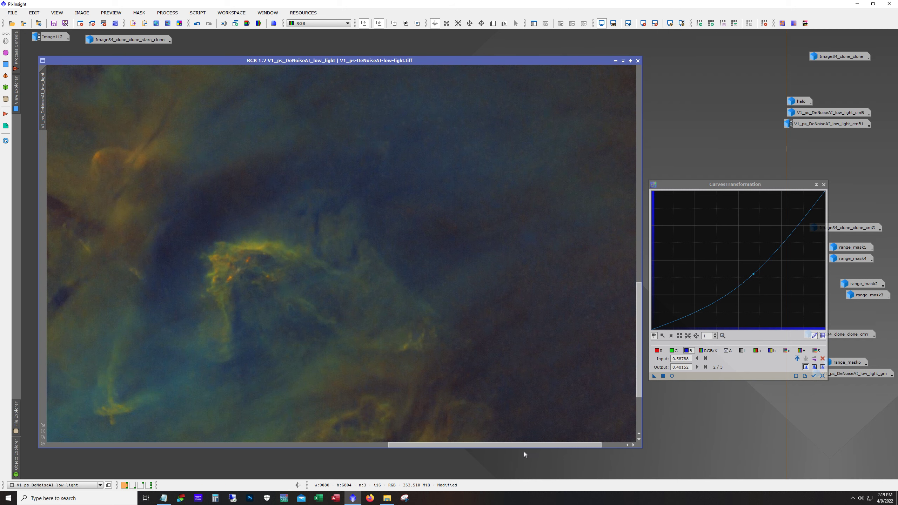
{"action": "left_click_drag", "start_coordinate": [521, 446], "coordinate": [355, 447]}
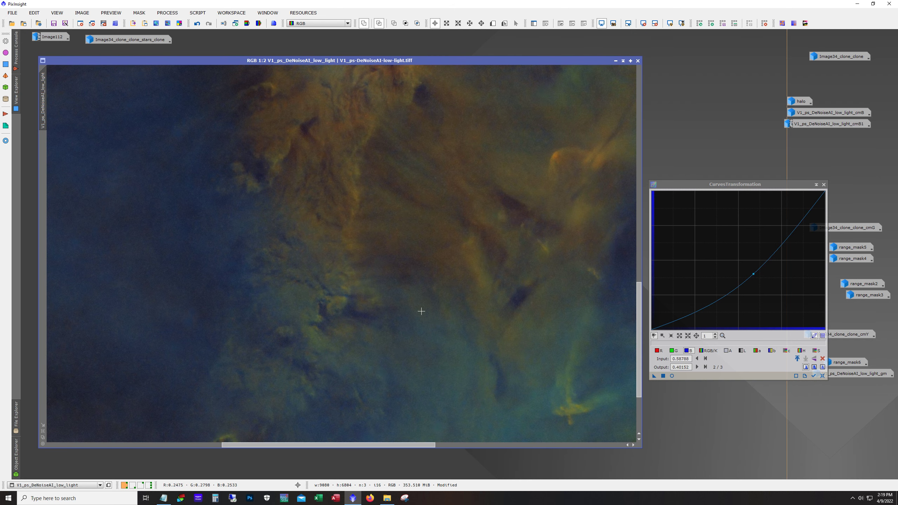
{"action": "scroll", "coordinate": [421, 313], "scroll_direction": "down", "scroll_amount": 5}
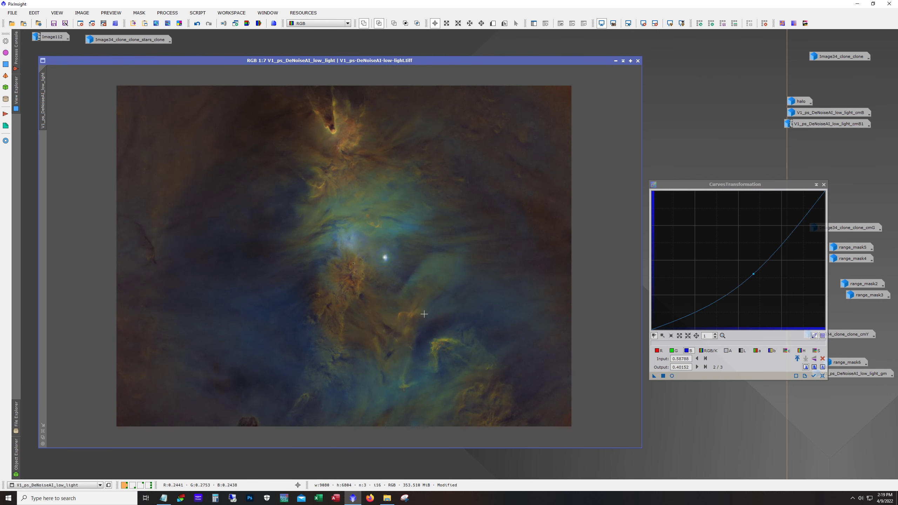
Minimize V1_ps_DeNoiseAI_low_light, open Image34_clone_clone_stars_clone, and enlarge its window beside the curves dialog.
{"action": "left_click", "coordinate": [615, 61]}
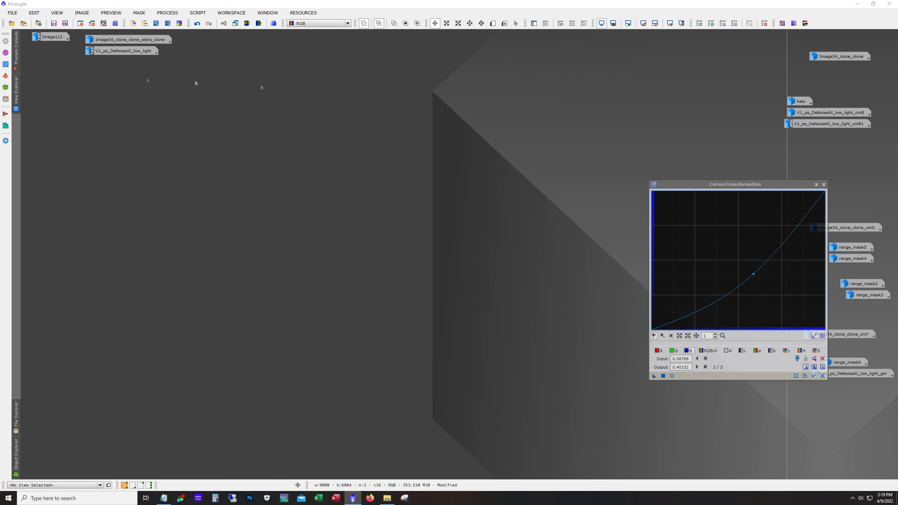
{"action": "double_click", "coordinate": [127, 39]}
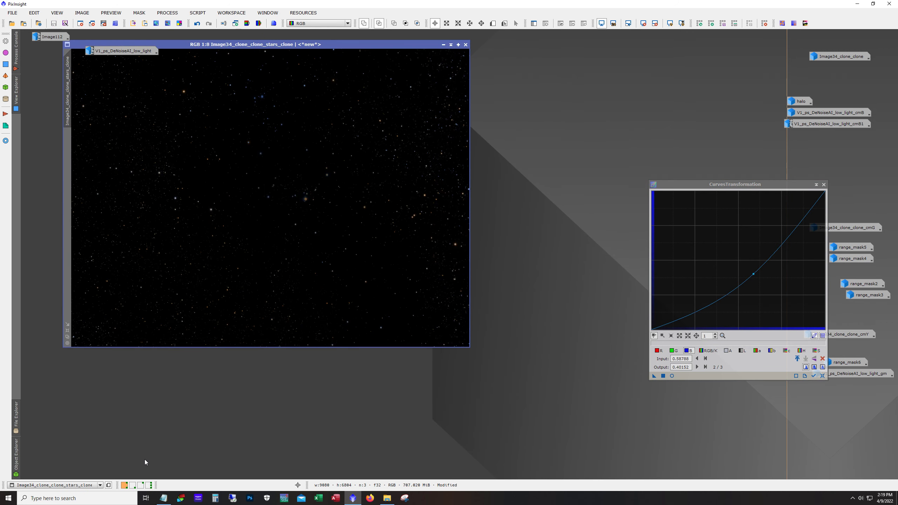
{"action": "left_click_drag", "start_coordinate": [278, 44], "coordinate": [287, 92]}
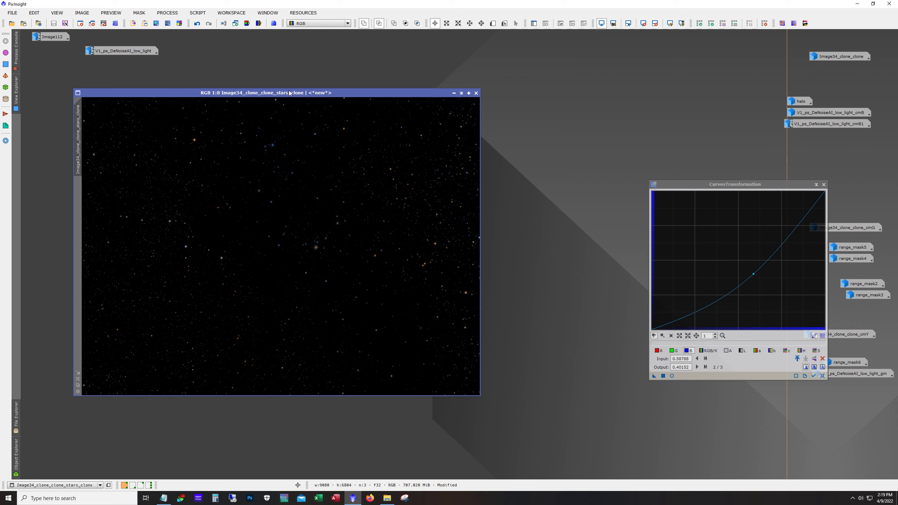
{"action": "left_click_drag", "start_coordinate": [267, 93], "coordinate": [234, 78]}
{"action": "left_click_drag", "start_coordinate": [447, 381], "coordinate": [536, 457]}
{"action": "scroll", "coordinate": [363, 280], "scroll_direction": "up", "scroll_amount": 1}
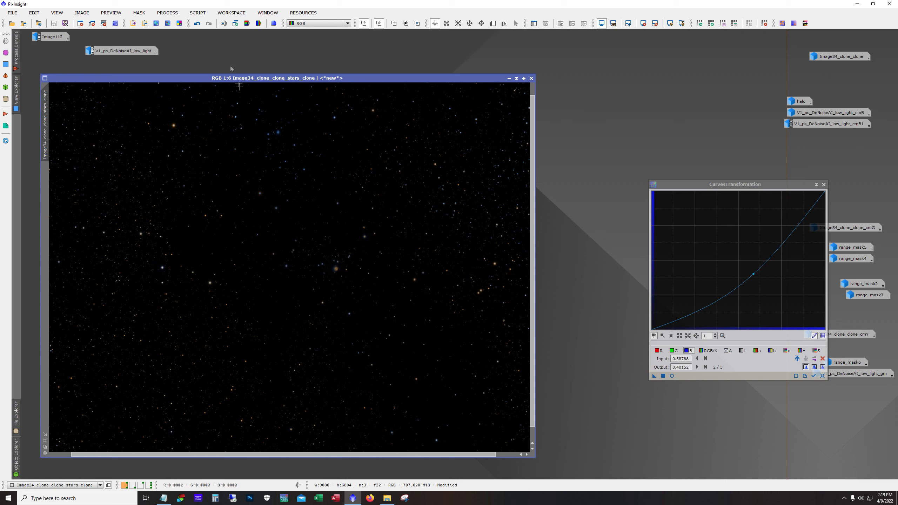
Undo the edits on Image34_clone_clone_stars_clone one by one back to its original magenta-tinted stars and view the full frame.
{"action": "left_click", "coordinate": [199, 26]}
{"action": "left_click", "coordinate": [198, 25]}
{"action": "left_click", "coordinate": [198, 25]}
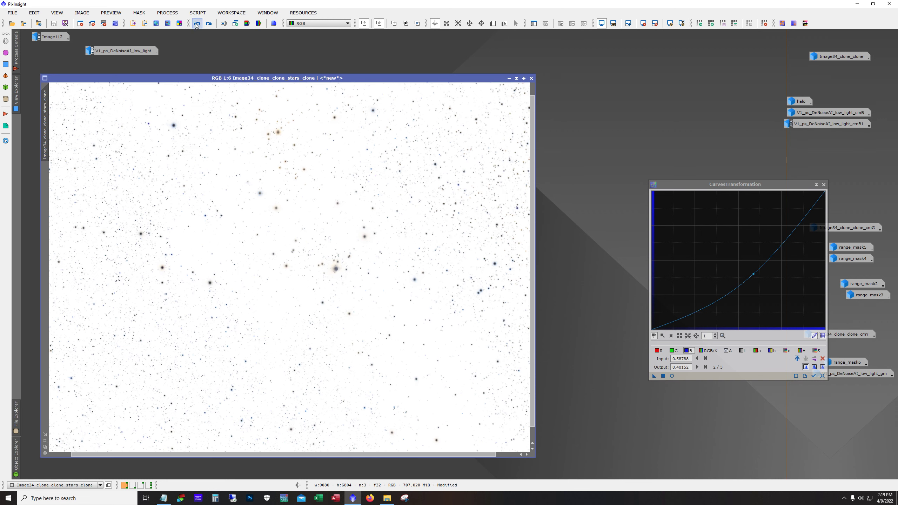
{"action": "left_click", "coordinate": [197, 24]}
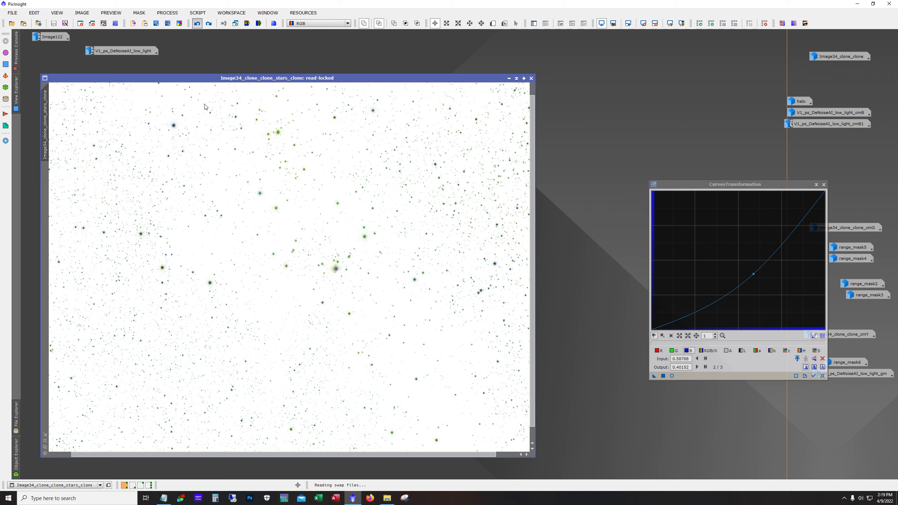
{"action": "left_click", "coordinate": [197, 25]}
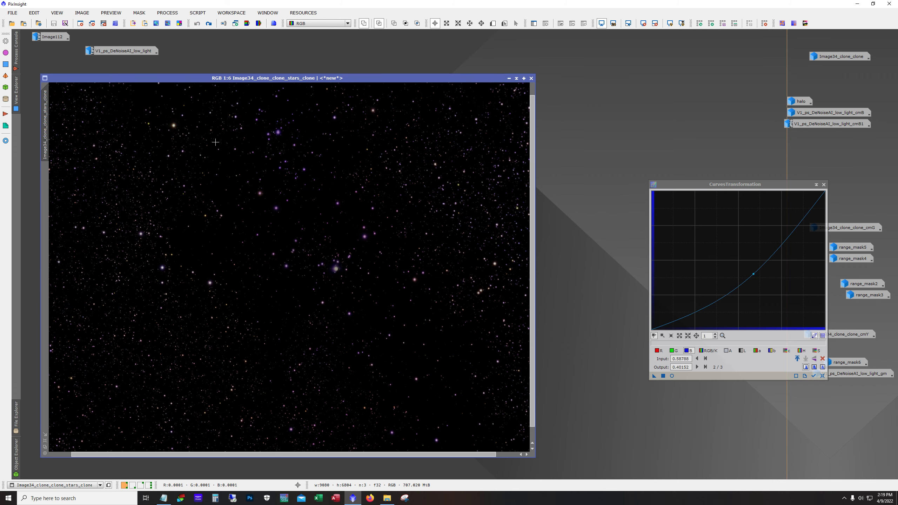
{"action": "scroll", "coordinate": [341, 227], "scroll_direction": "down", "scroll_amount": 1}
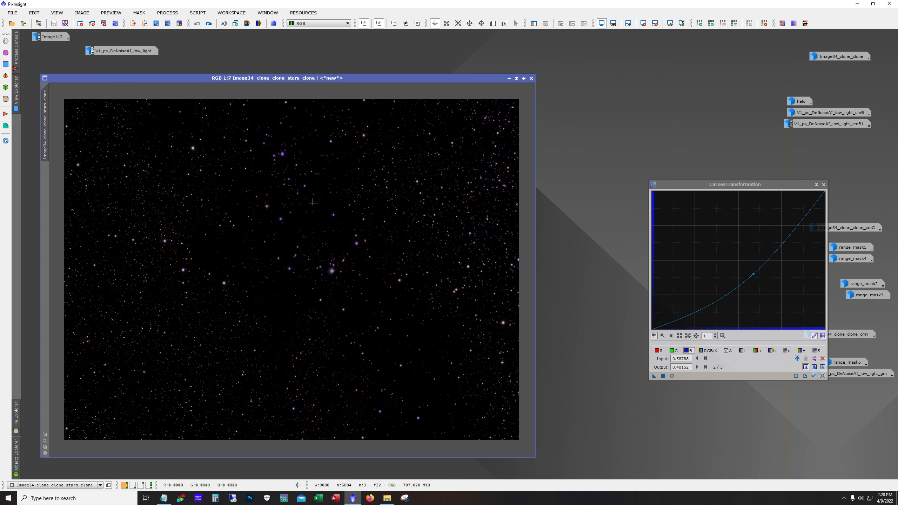
Redo the inversion, magenta correction and second inversion of the stars image, and examine the star colors up close.
{"action": "left_click", "coordinate": [209, 23]}
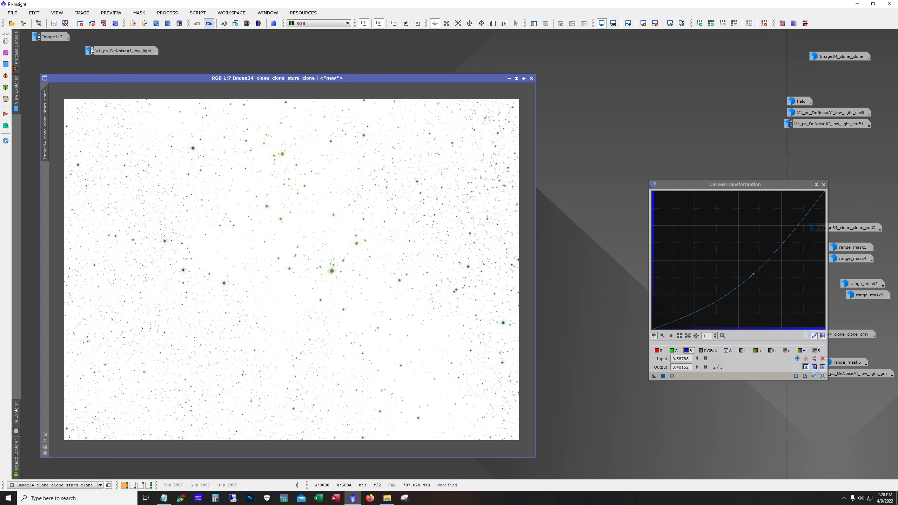
{"action": "left_click", "coordinate": [210, 24]}
{"action": "left_click", "coordinate": [209, 23]}
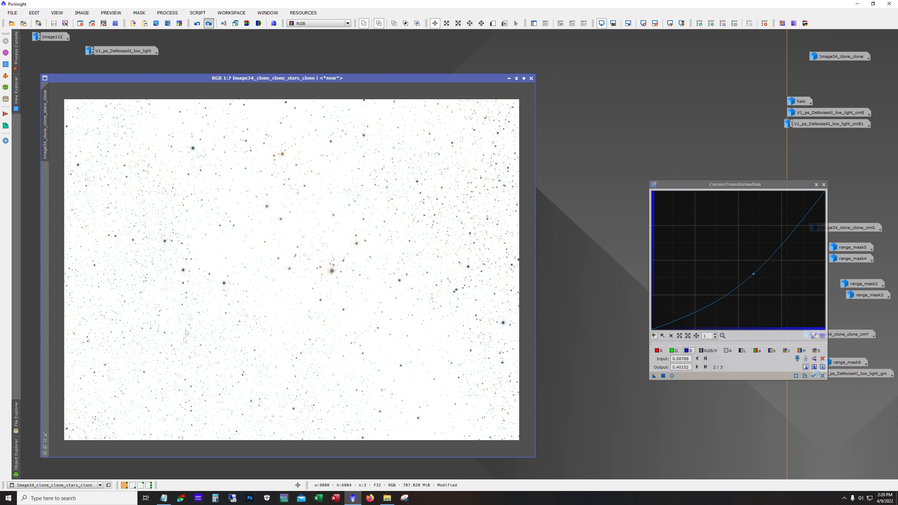
{"action": "scroll", "coordinate": [269, 339], "scroll_direction": "up", "scroll_amount": 5}
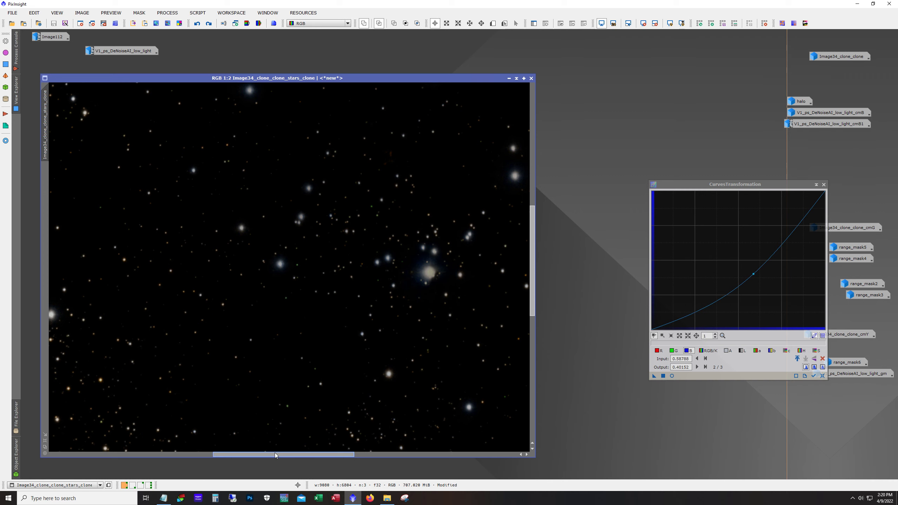
{"action": "left_click_drag", "start_coordinate": [283, 454], "coordinate": [357, 454]}
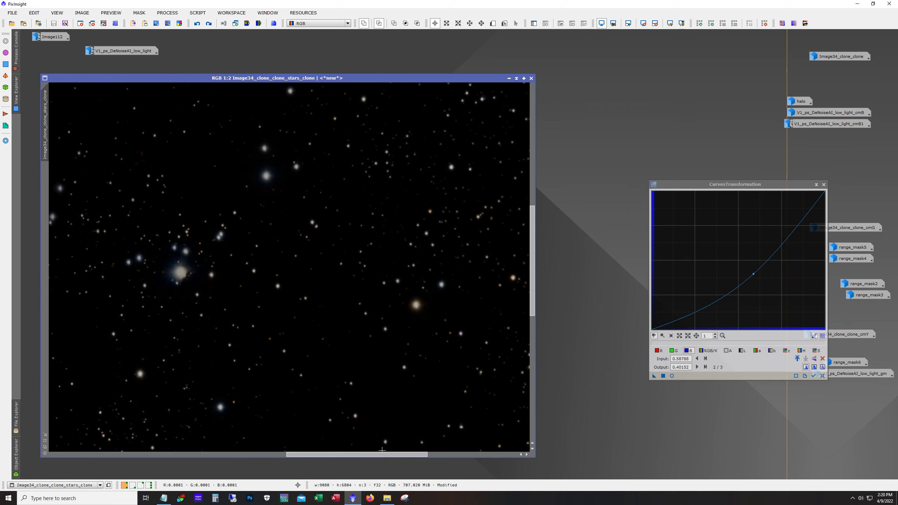
{"action": "left_click_drag", "start_coordinate": [378, 455], "coordinate": [307, 440]}
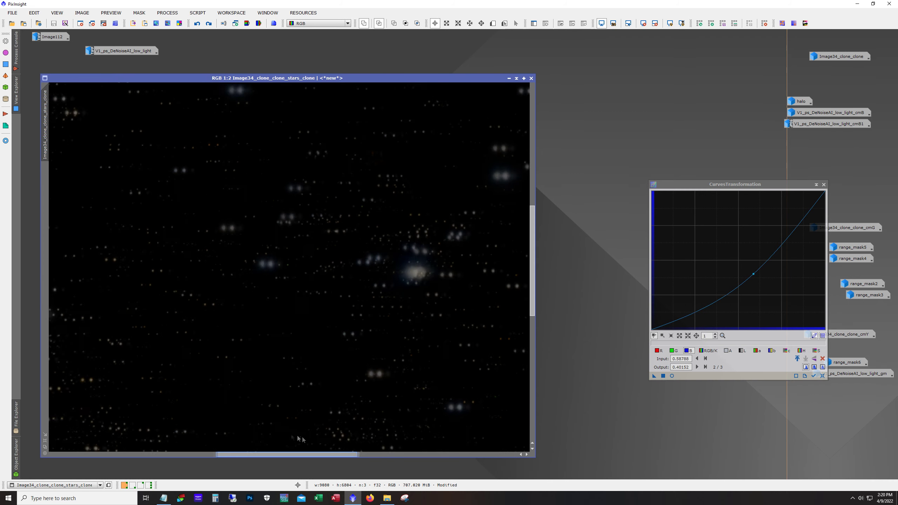
Redo the next edit on the stars image and examine the star field at a wider view.
{"action": "left_click", "coordinate": [209, 24]}
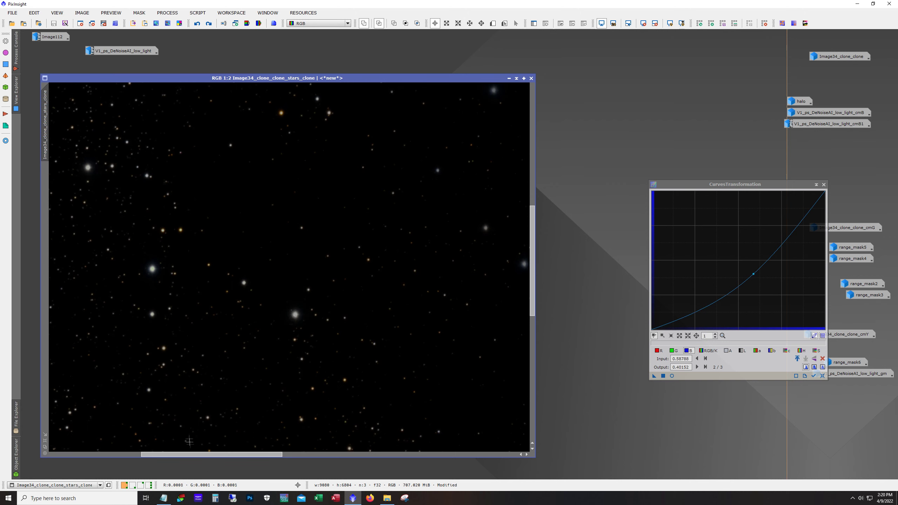
{"action": "scroll", "coordinate": [296, 360], "scroll_direction": "down", "scroll_amount": 2}
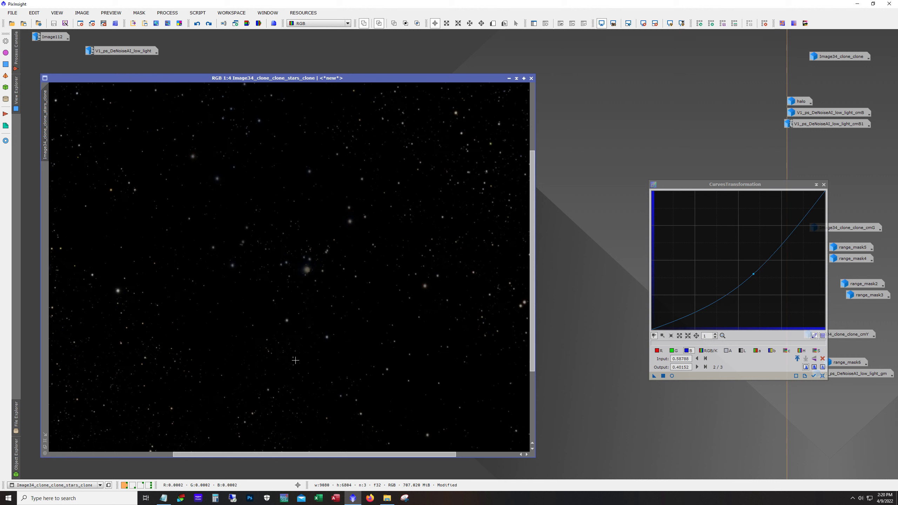
{"action": "scroll", "coordinate": [296, 360], "scroll_direction": "down", "scroll_amount": 1}
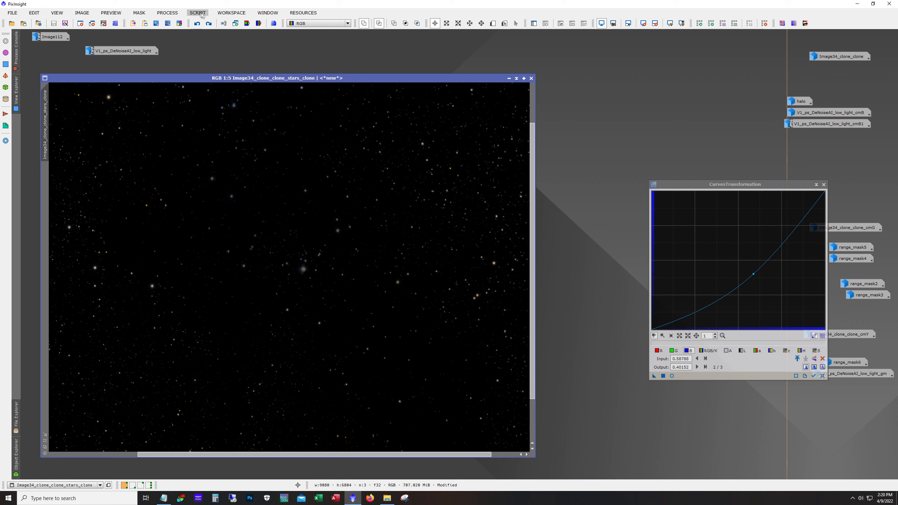
Compare the bright star and its neighbors up close before and after the color edit by undoing and redoing it.
{"action": "left_click", "coordinate": [197, 23]}
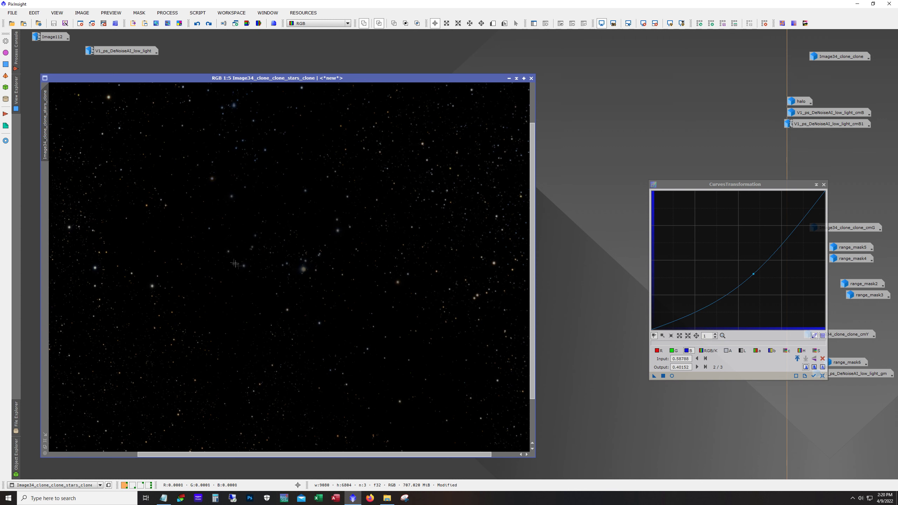
{"action": "scroll", "coordinate": [258, 289], "scroll_direction": "up", "scroll_amount": 4}
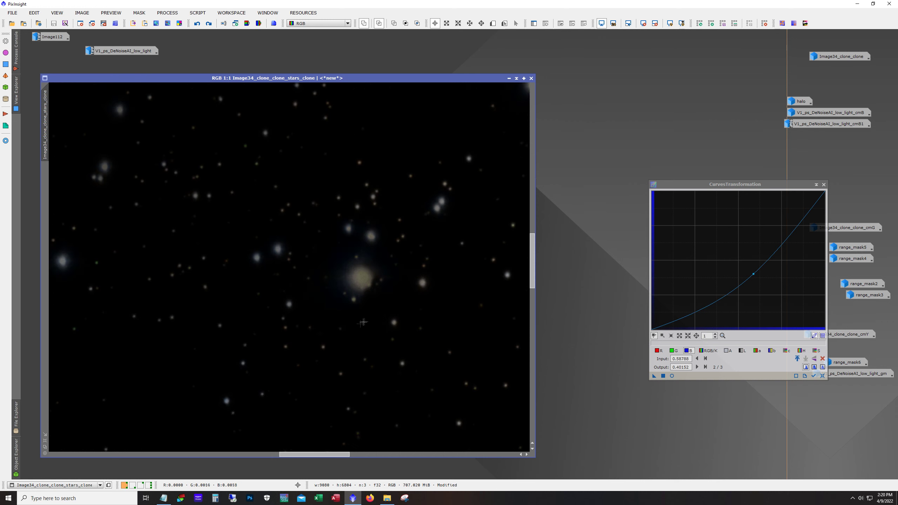
{"action": "scroll", "coordinate": [290, 270], "scroll_direction": "up", "scroll_amount": 2}
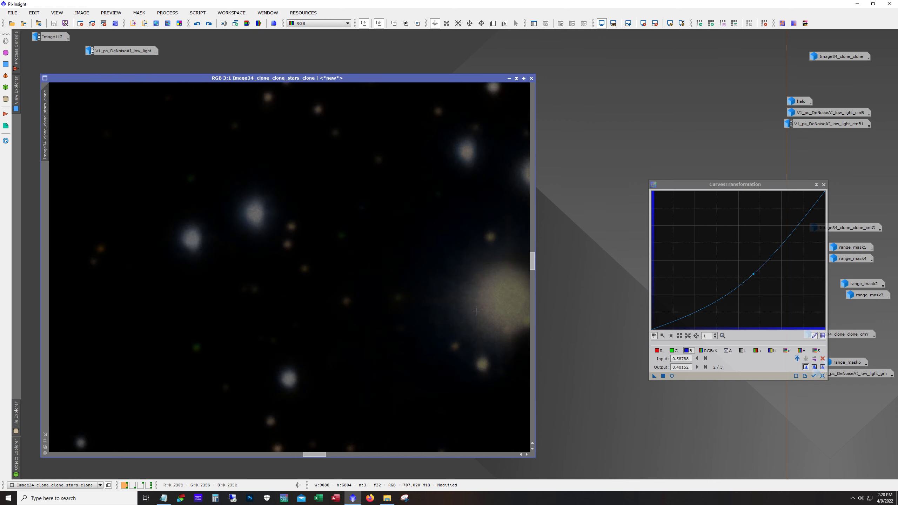
{"action": "scroll", "coordinate": [479, 300], "scroll_direction": "down", "scroll_amount": 6}
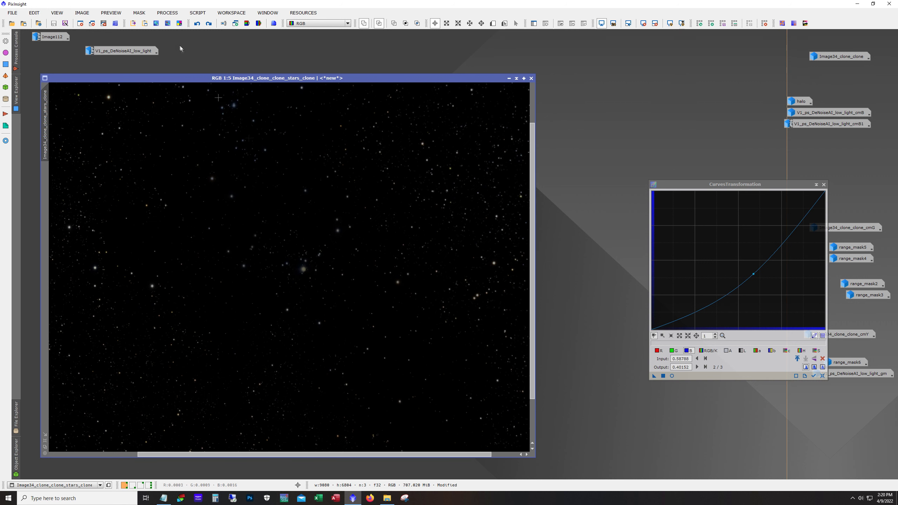
{"action": "left_click", "coordinate": [211, 25]}
{"action": "scroll", "coordinate": [302, 284], "scroll_direction": "up", "scroll_amount": 3}
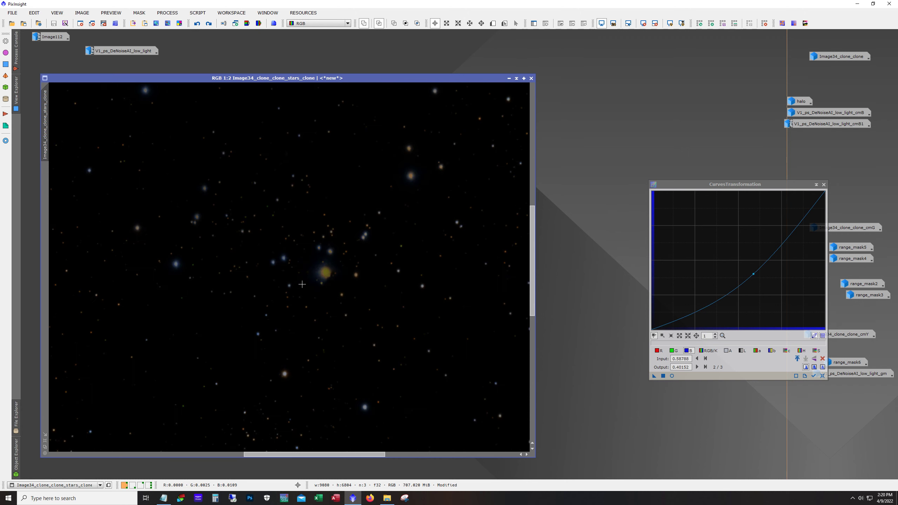
Redo the remaining color edits on the stars image, toggling the last one to compare the greenish stars up close, and keep it applied.
{"action": "scroll", "coordinate": [361, 421], "scroll_direction": "up", "scroll_amount": 1}
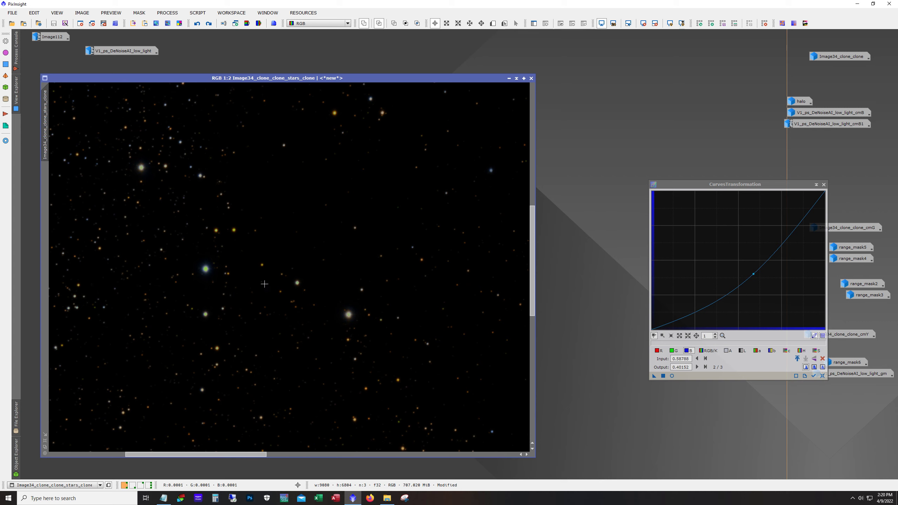
{"action": "left_click", "coordinate": [209, 24]}
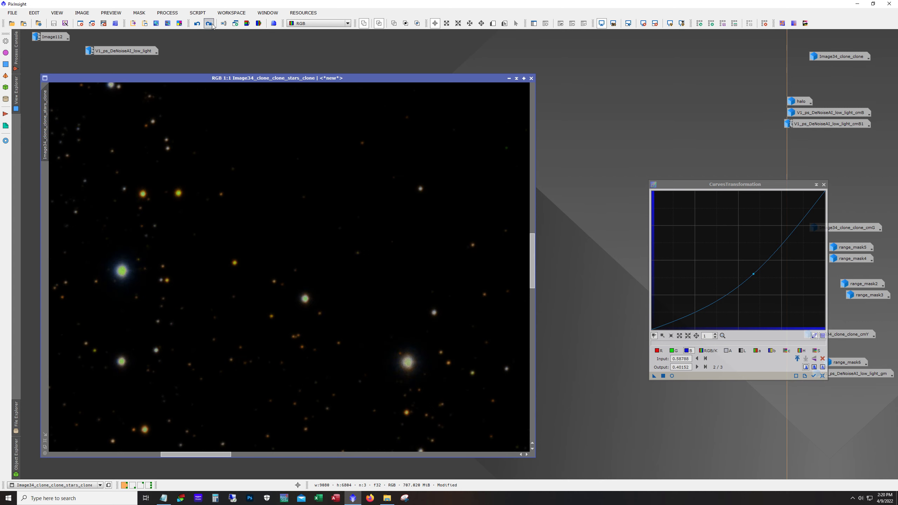
{"action": "left_click", "coordinate": [209, 24]}
{"action": "left_click", "coordinate": [196, 24]}
{"action": "left_click", "coordinate": [209, 24]}
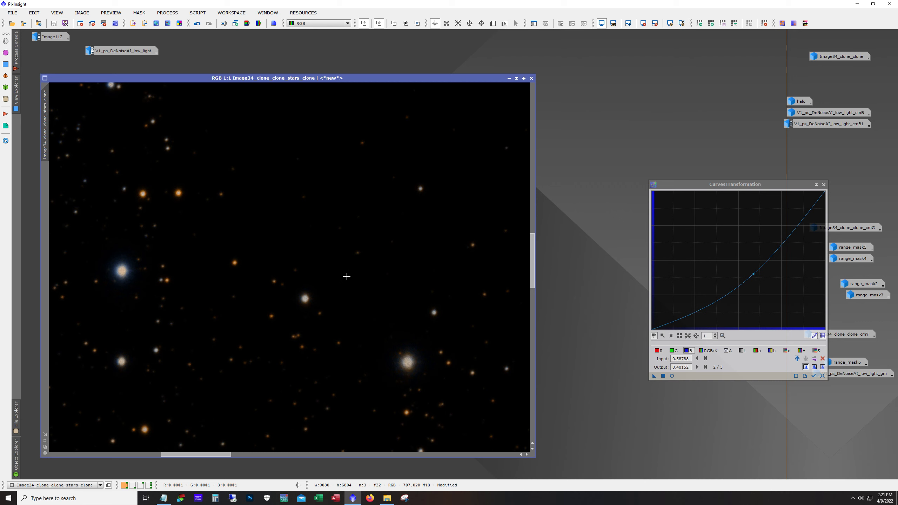
Examine the corrected star colors from the central bright star out to the full frame, and minimize the stars image.
{"action": "scroll", "coordinate": [360, 268], "scroll_direction": "down", "scroll_amount": 6}
{"action": "scroll", "coordinate": [347, 276], "scroll_direction": "up", "scroll_amount": 7}
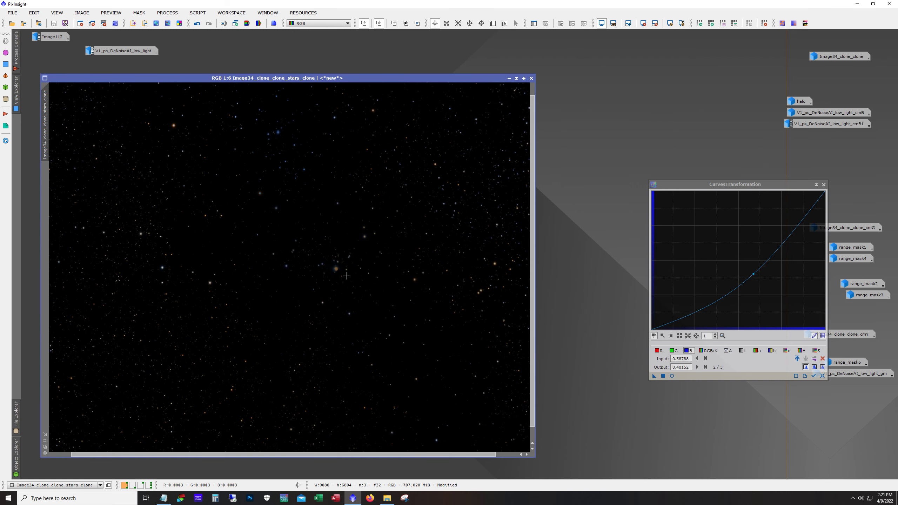
{"action": "scroll", "coordinate": [346, 274], "scroll_direction": "down", "scroll_amount": 3}
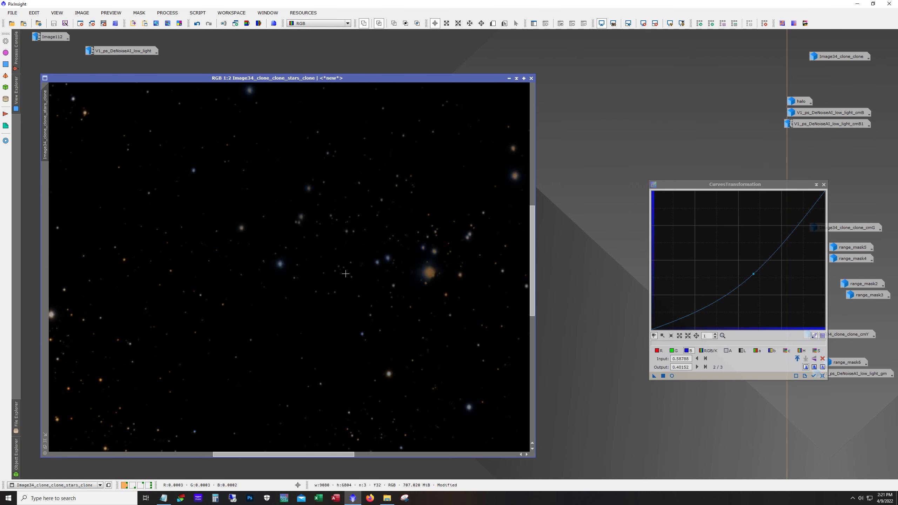
{"action": "scroll", "coordinate": [344, 273], "scroll_direction": "down", "scroll_amount": 1}
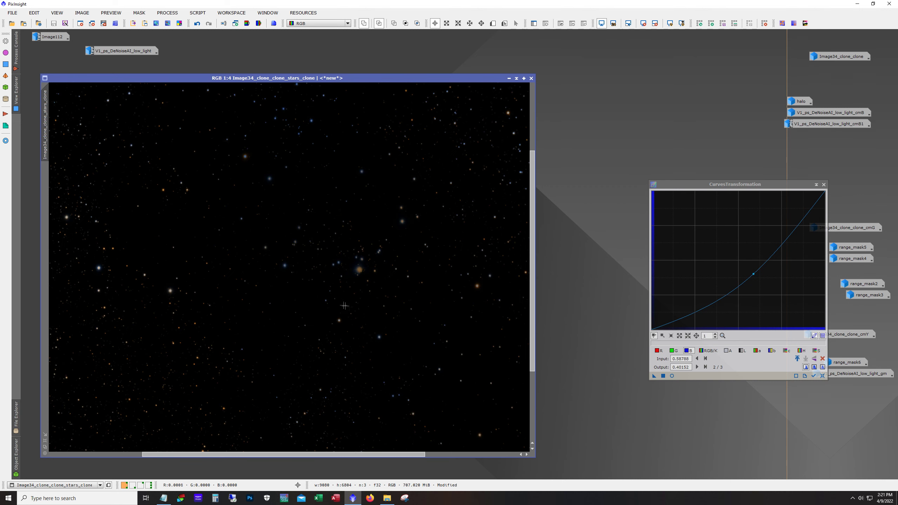
{"action": "scroll", "coordinate": [352, 309], "scroll_direction": "down", "scroll_amount": 3}
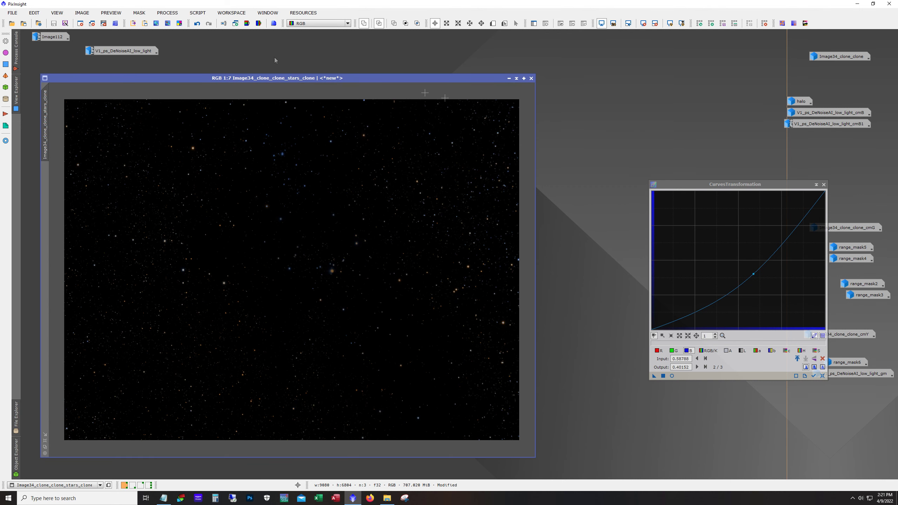
{"action": "left_click", "coordinate": [510, 78]}
Restore Image112 and enlarge its window to show the Christmas Tree Nebula image at 1:6.
{"action": "double_click", "coordinate": [57, 38]}
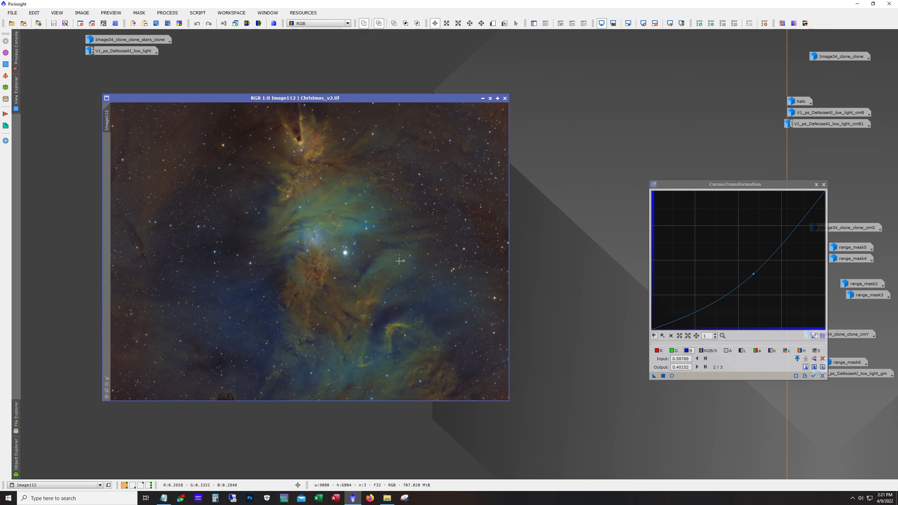
{"action": "left_click_drag", "start_coordinate": [363, 96], "coordinate": [306, 76]}
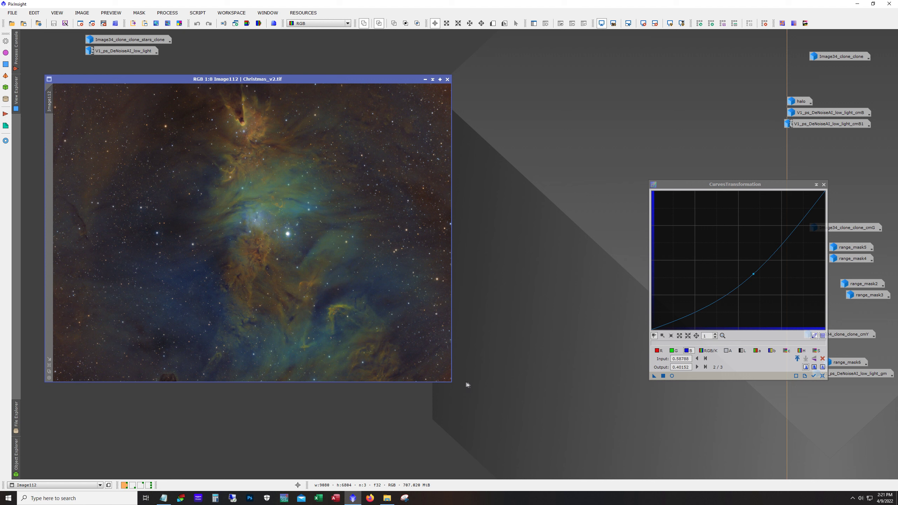
{"action": "left_click_drag", "start_coordinate": [452, 383], "coordinate": [631, 469]}
{"action": "scroll", "coordinate": [564, 162], "scroll_direction": "up", "scroll_amount": 2}
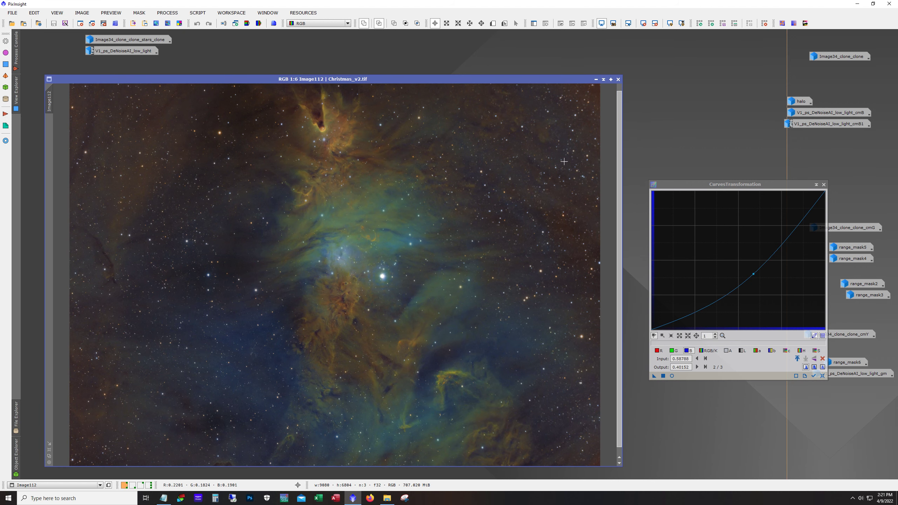
Move the Image112 window to the second workspace and minimize it there.
{"action": "key", "text": "alt"}
{"action": "right_click", "coordinate": [79, 78]}
{"action": "mouse_move", "coordinate": [117, 86]}
{"action": "left_click", "coordinate": [172, 94]}
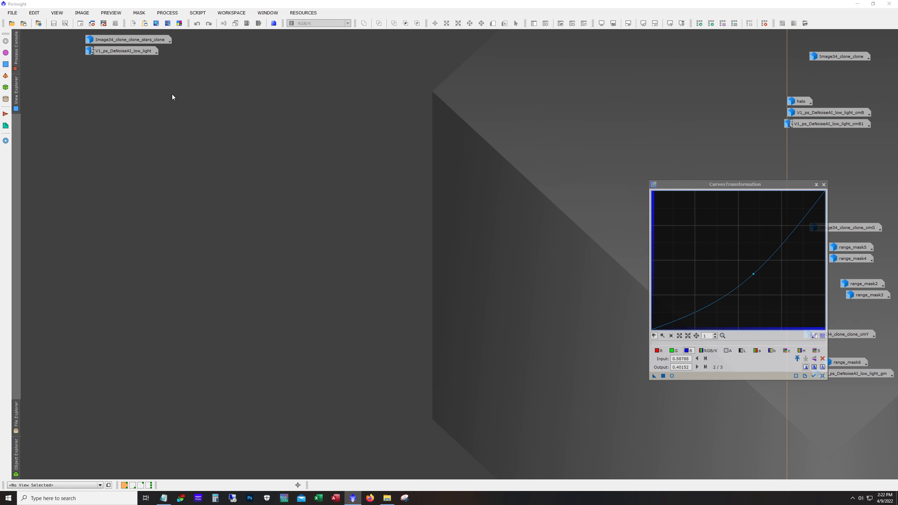
{"action": "left_click", "coordinate": [133, 486]}
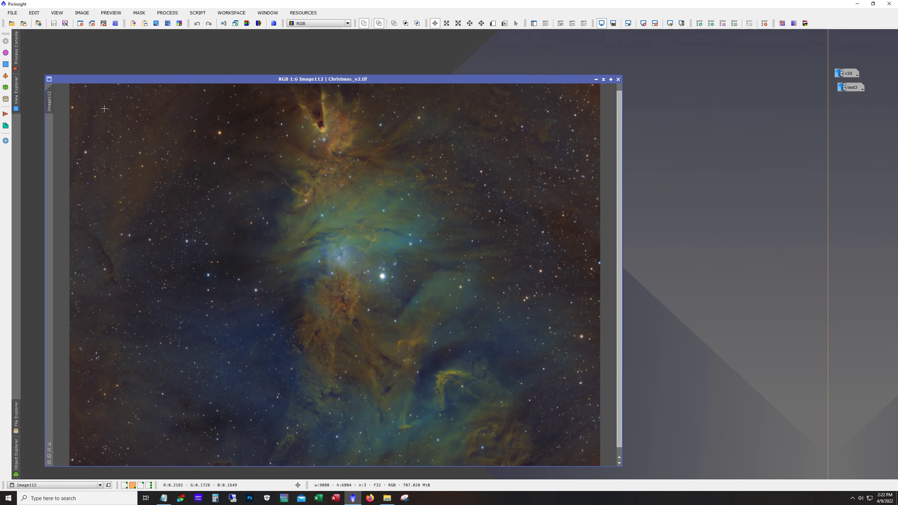
{"action": "left_click_drag", "start_coordinate": [48, 78], "coordinate": [275, 230]}
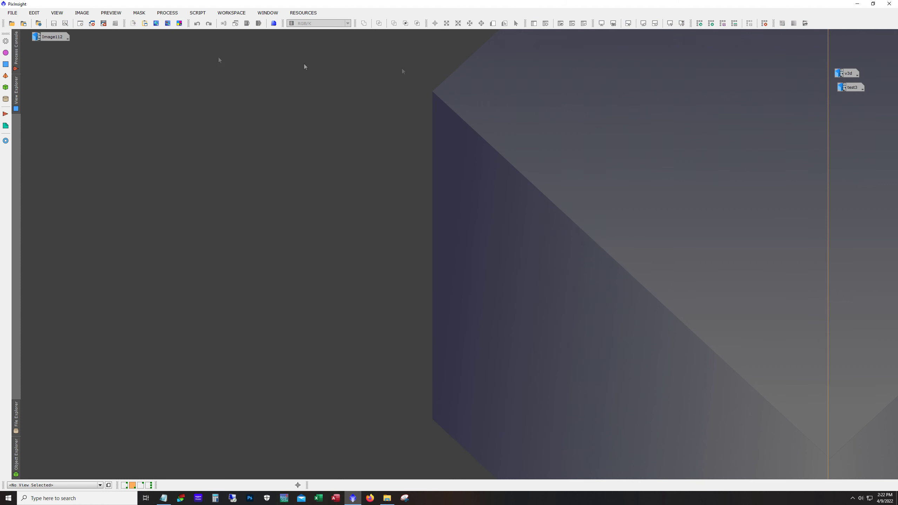
Restore the v3d image, enlarge its window and examine the blue nebula in detail and as a whole.
{"action": "double_click", "coordinate": [855, 73]}
{"action": "left_click_drag", "start_coordinate": [708, 43], "coordinate": [371, 41]}
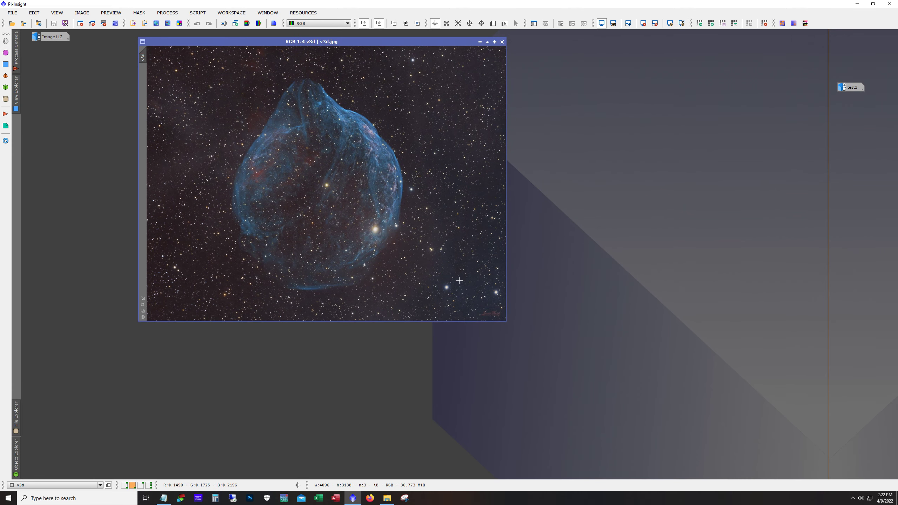
{"action": "left_click_drag", "start_coordinate": [508, 324], "coordinate": [737, 460]}
{"action": "scroll", "coordinate": [687, 345], "scroll_direction": "up", "scroll_amount": 2}
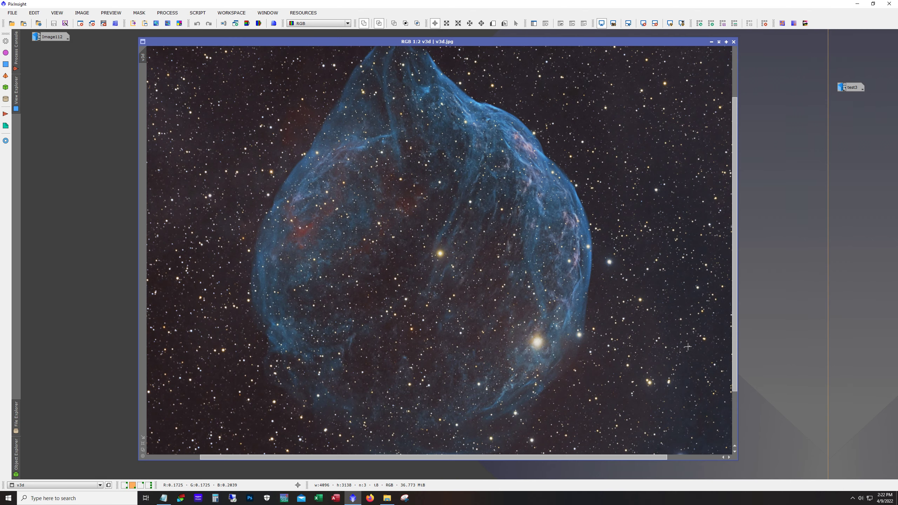
{"action": "scroll", "coordinate": [688, 346], "scroll_direction": "down", "scroll_amount": 1}
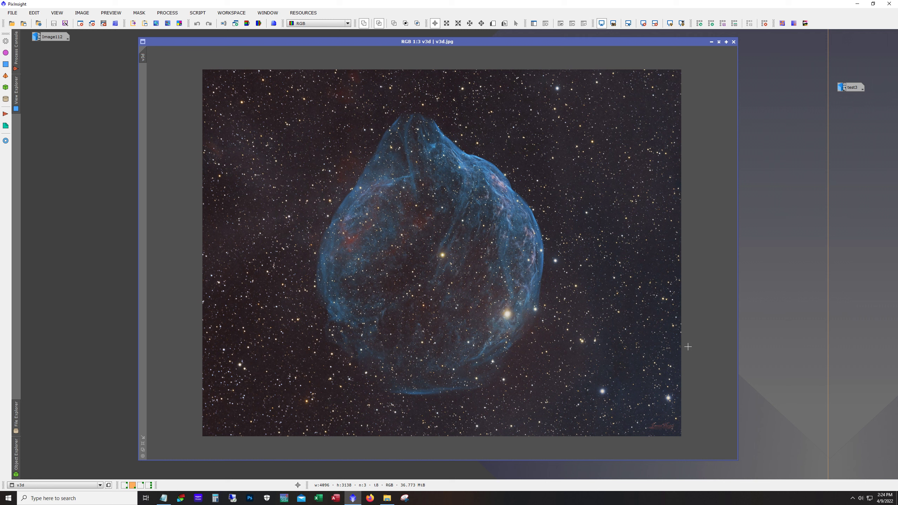
Restore the test3 image, enlarge its window and examine the bright star with the red halo at 1:1.
{"action": "double_click", "coordinate": [852, 88]}
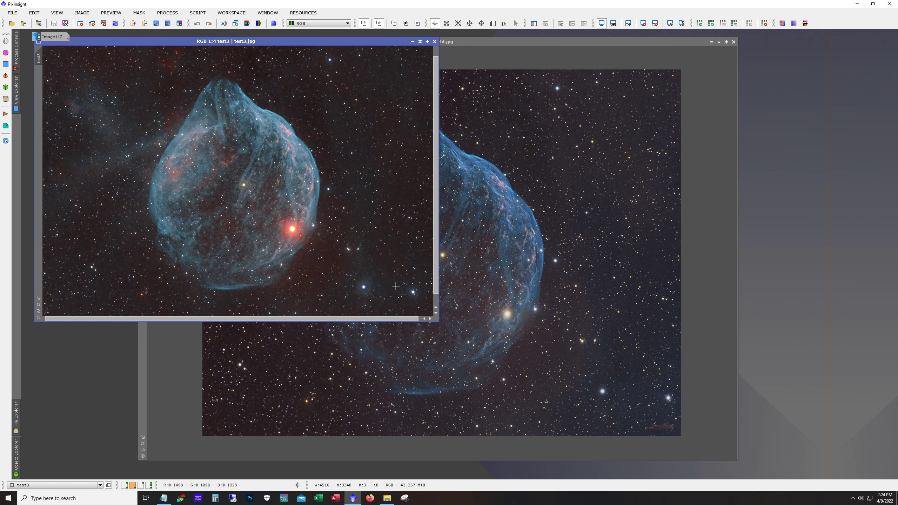
{"action": "left_click_drag", "start_coordinate": [440, 322], "coordinate": [550, 419]}
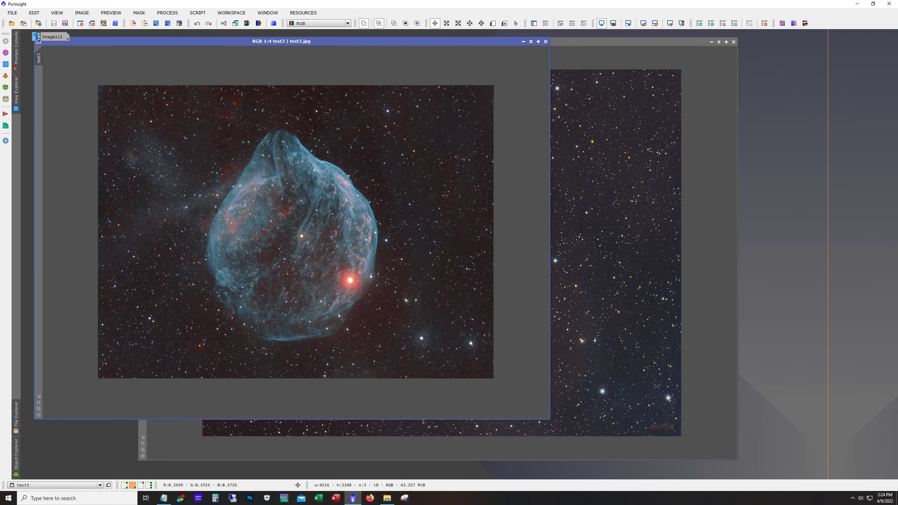
{"action": "scroll", "coordinate": [506, 254], "scroll_direction": "up", "scroll_amount": 3}
{"action": "scroll", "coordinate": [545, 260], "scroll_direction": "down", "scroll_amount": 3}
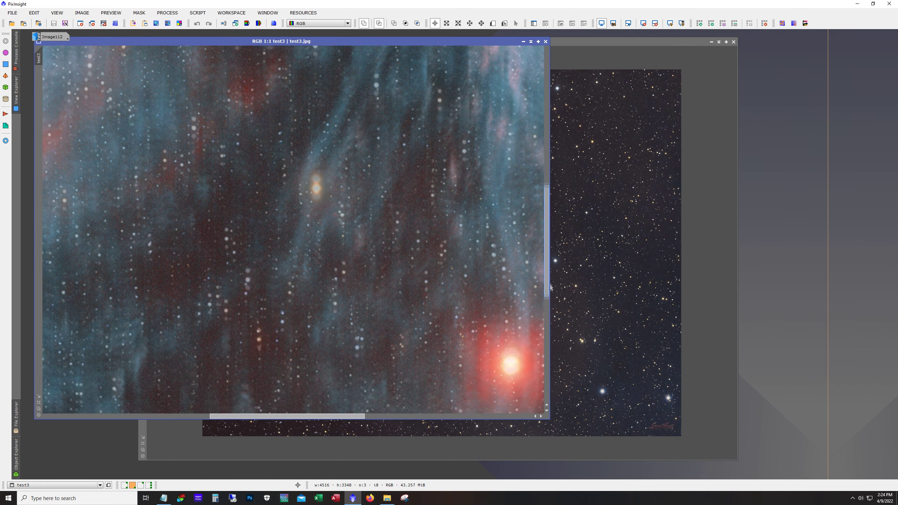
{"action": "left_click_drag", "start_coordinate": [357, 416], "coordinate": [425, 415]}
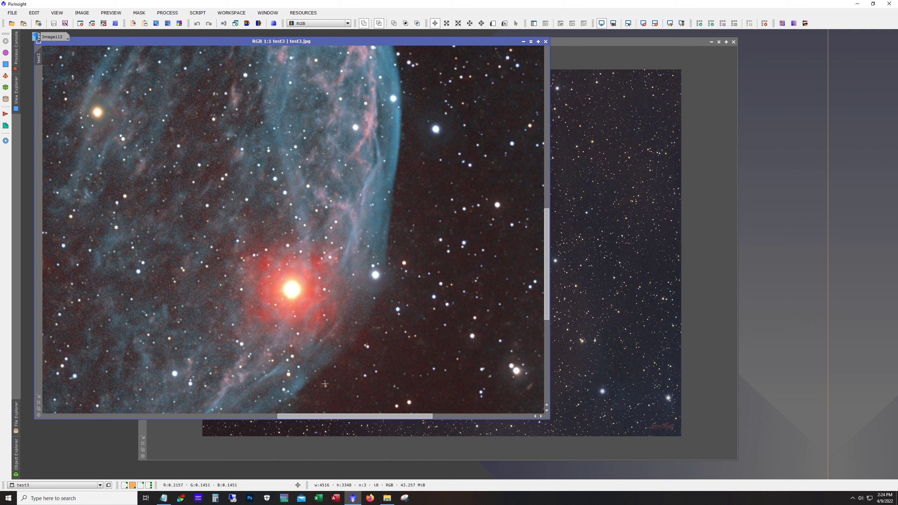
Offset the v3d window from test3 and show the same bright star in it at 1:1.
{"action": "left_click", "coordinate": [571, 343]}
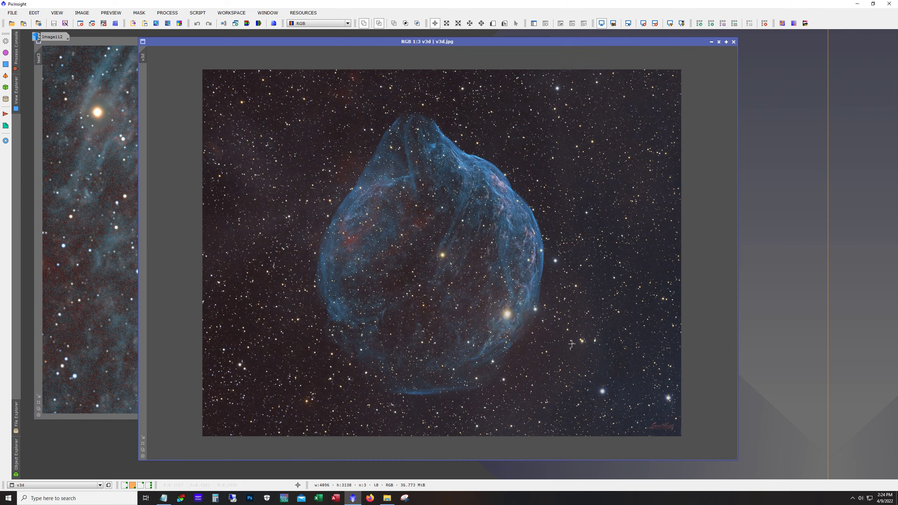
{"action": "left_click_drag", "start_coordinate": [293, 42], "coordinate": [413, 47]}
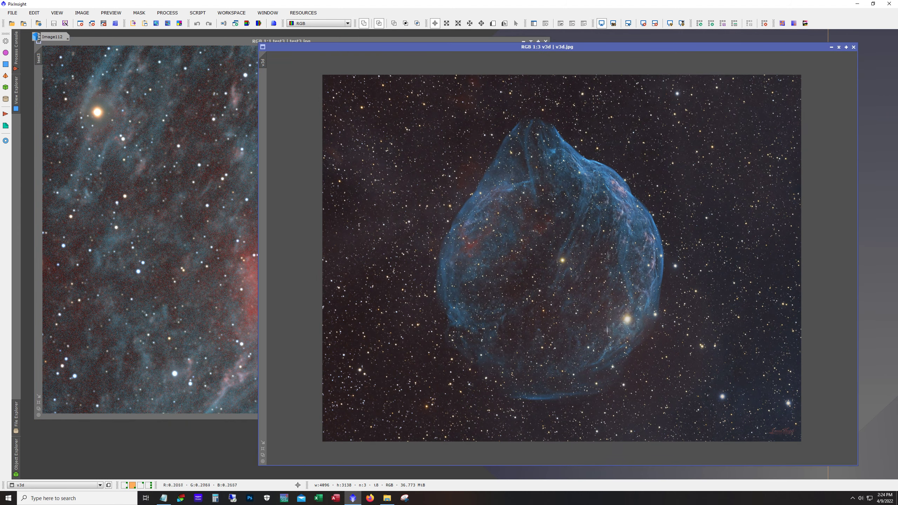
{"action": "scroll", "coordinate": [594, 322], "scroll_direction": "up", "scroll_amount": 2}
{"action": "left_click_drag", "start_coordinate": [856, 293], "coordinate": [843, 352]}
{"action": "left_click_drag", "start_coordinate": [597, 464], "coordinate": [710, 464]}
Alternate between test3 and v3d to compare the bright star's halo and the surrounding nebula.
{"action": "left_click", "coordinate": [154, 324]}
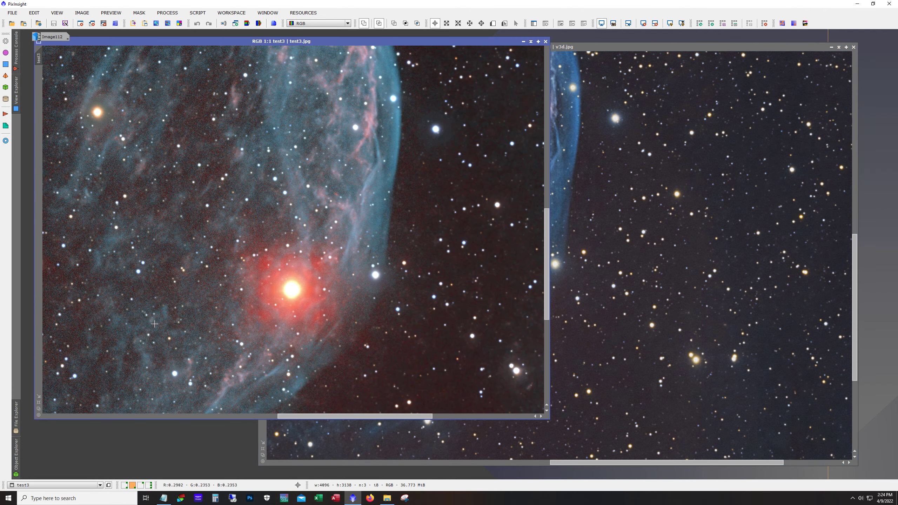
{"action": "left_click", "coordinate": [636, 345]}
{"action": "left_click", "coordinate": [179, 308]}
{"action": "key", "text": "ctrl+Tab"}
{"action": "left_click", "coordinate": [179, 308]}
{"action": "key", "text": "ctrl+Tab"}
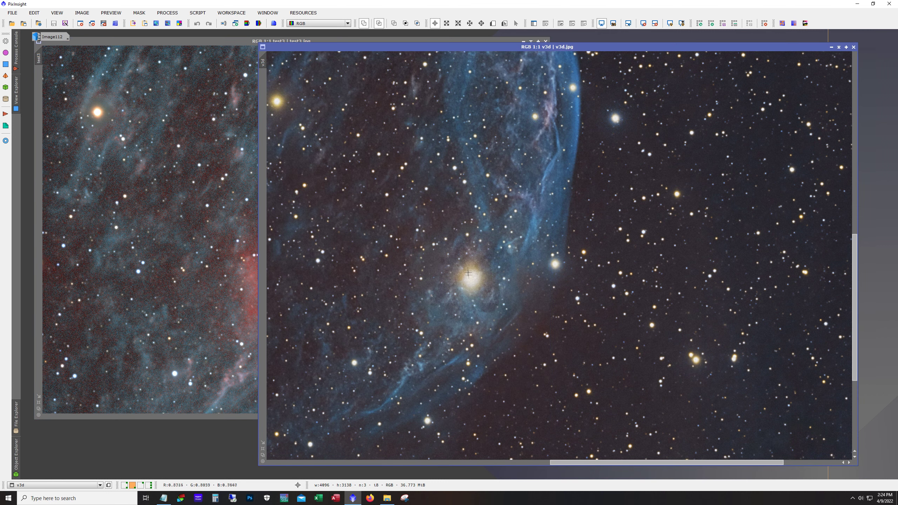
{"action": "left_click", "coordinate": [203, 293]}
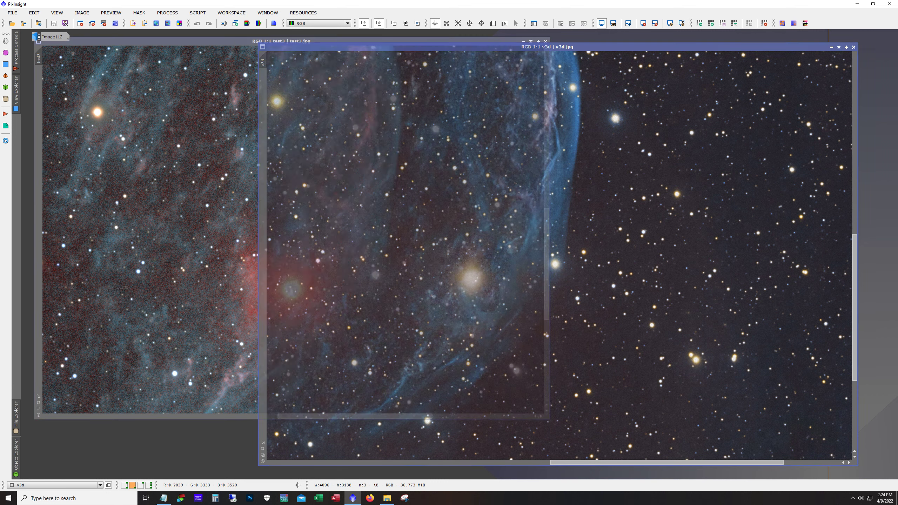
{"action": "key", "text": "ctrl+Tab"}
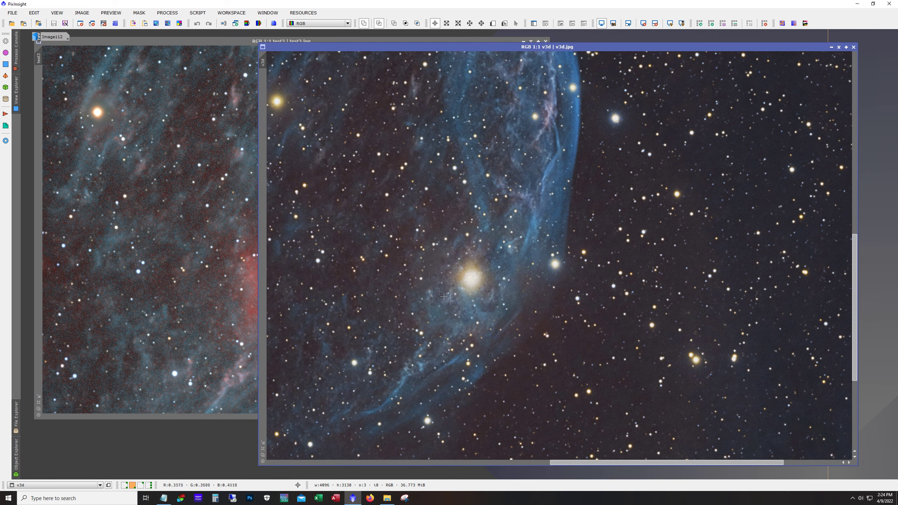
{"action": "left_click", "coordinate": [152, 292]}
{"action": "key", "text": "ctrl+Tab"}
{"action": "left_click", "coordinate": [227, 319]}
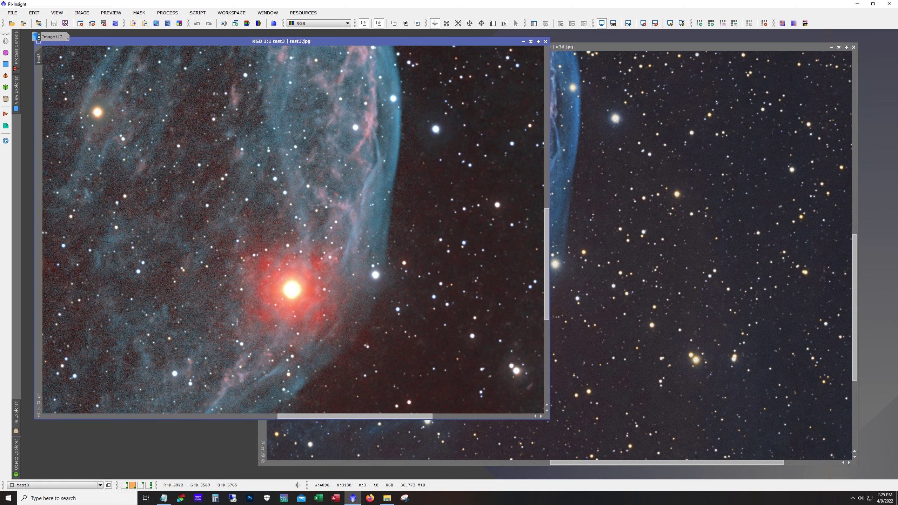
{"action": "left_click", "coordinate": [580, 335]}
{"action": "left_click", "coordinate": [147, 302]}
{"action": "left_click", "coordinate": [601, 327]}
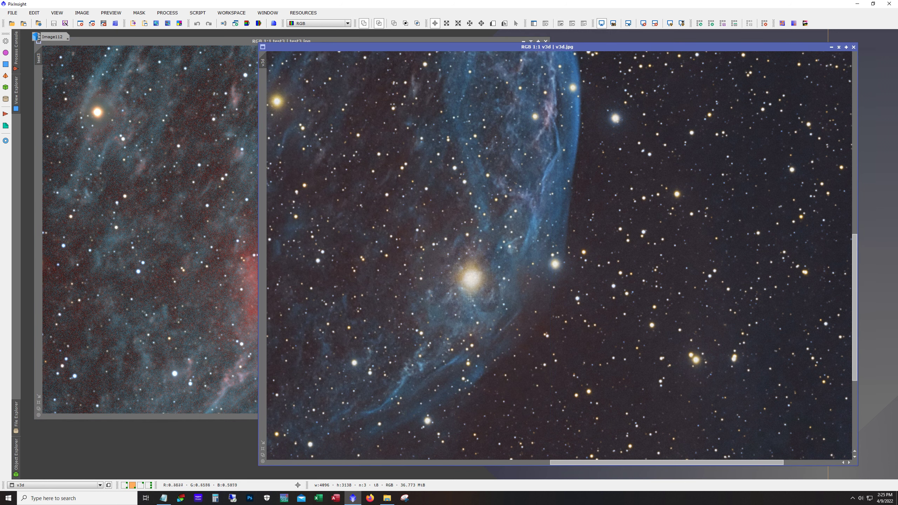
Examine the bright star's halo in v3d at 3:1.
{"action": "scroll", "coordinate": [473, 265], "scroll_direction": "up", "scroll_amount": 2}
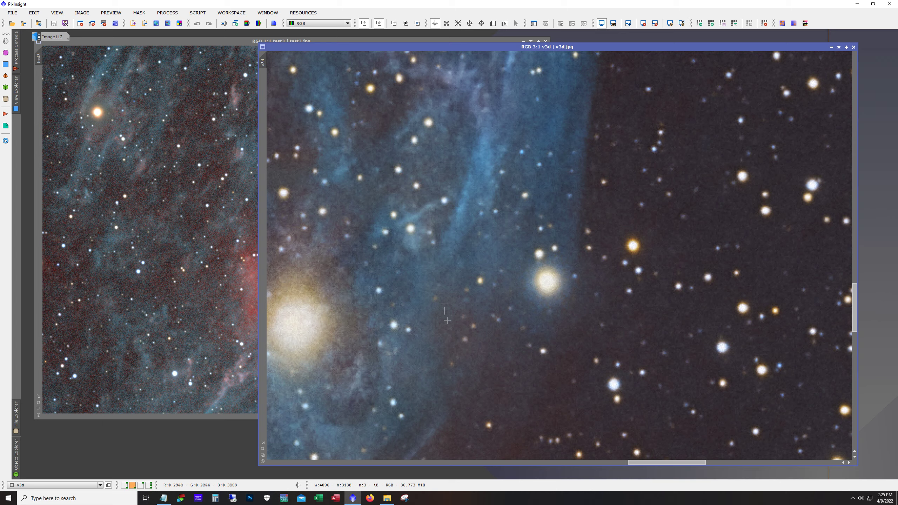
{"action": "left_click_drag", "start_coordinate": [666, 462], "coordinate": [634, 461]}
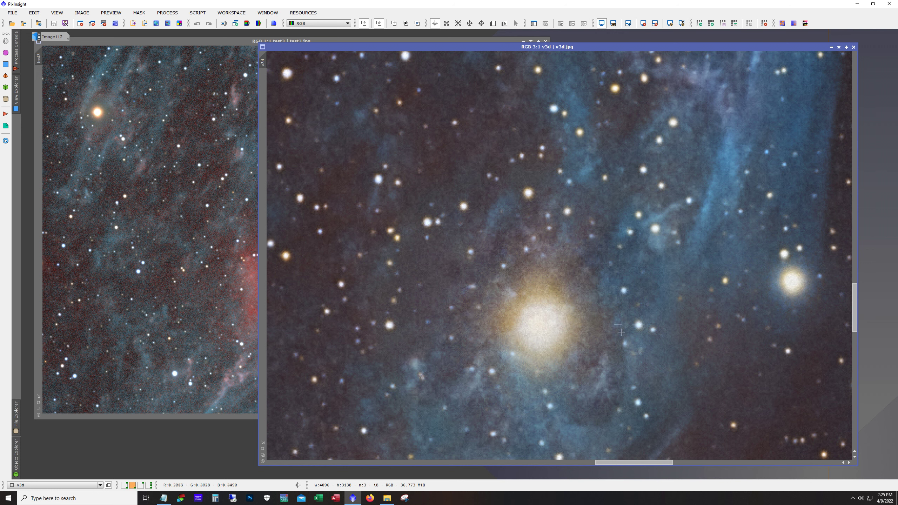
{"action": "scroll", "coordinate": [499, 334], "scroll_direction": "down", "scroll_amount": 2}
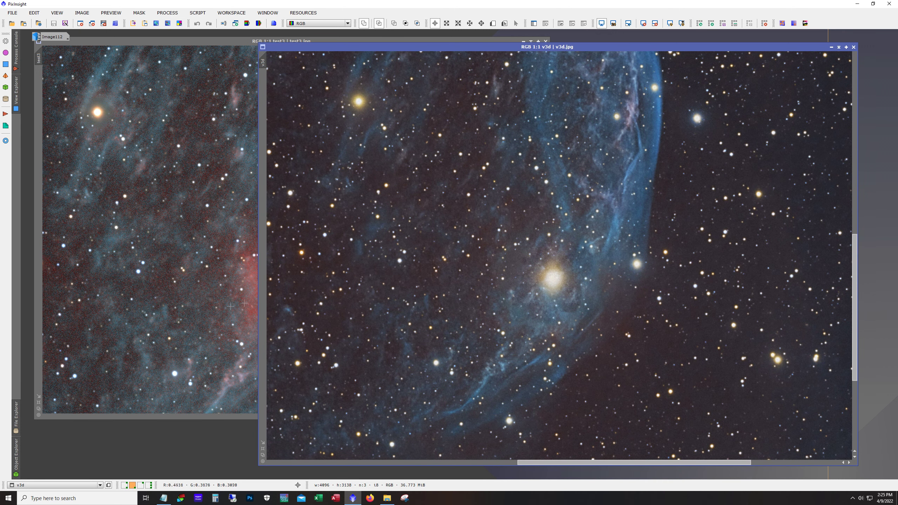
Compare the whole nebula in test3 and v3d at 1:3.
{"action": "left_click", "coordinate": [253, 309]}
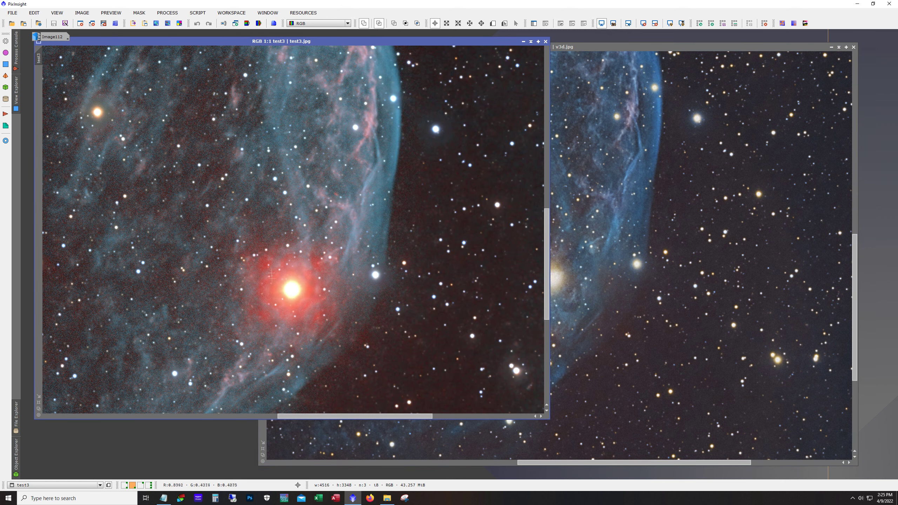
{"action": "scroll", "coordinate": [364, 295], "scroll_direction": "down", "scroll_amount": 2}
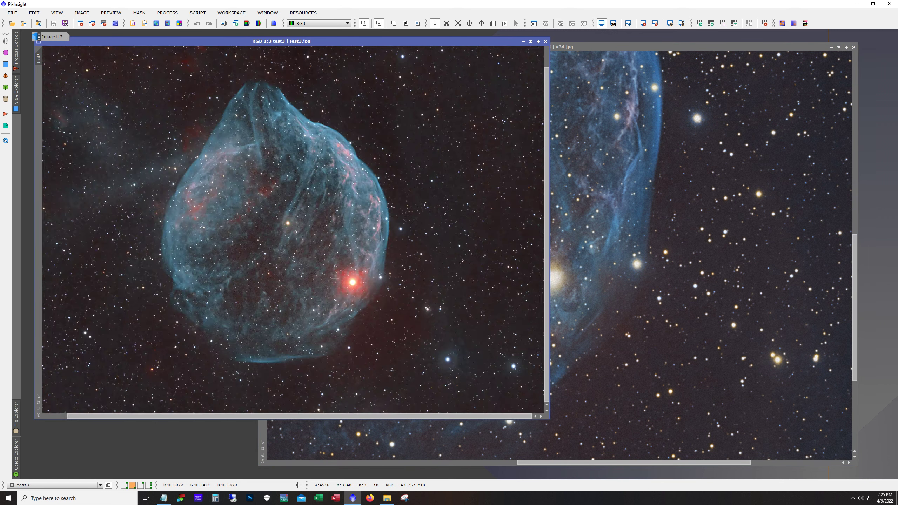
{"action": "scroll", "coordinate": [365, 295], "scroll_direction": "up", "scroll_amount": 1}
{"action": "left_click", "coordinate": [598, 304]}
{"action": "scroll", "coordinate": [598, 303], "scroll_direction": "down", "scroll_amount": 2}
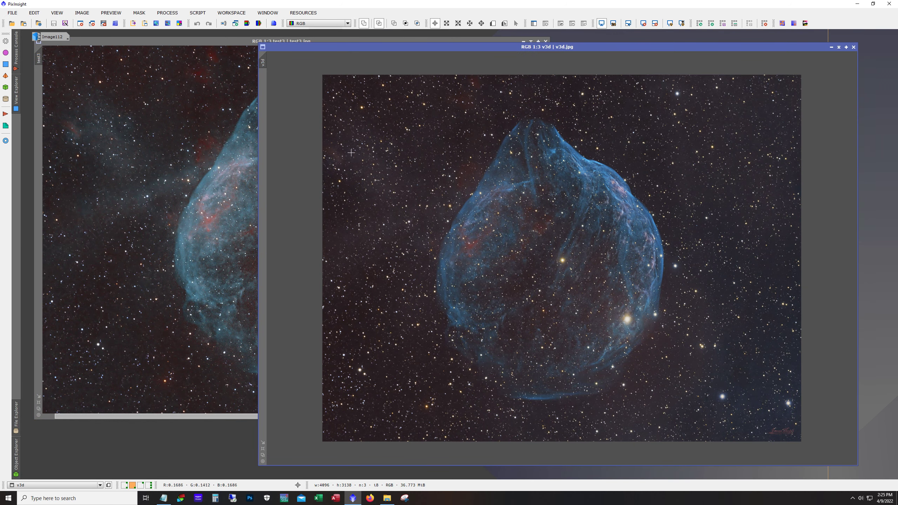
Minimize the test3 image and shrink the v3d window to fit the whole nebula at 1:4.
{"action": "left_click", "coordinate": [528, 39]}
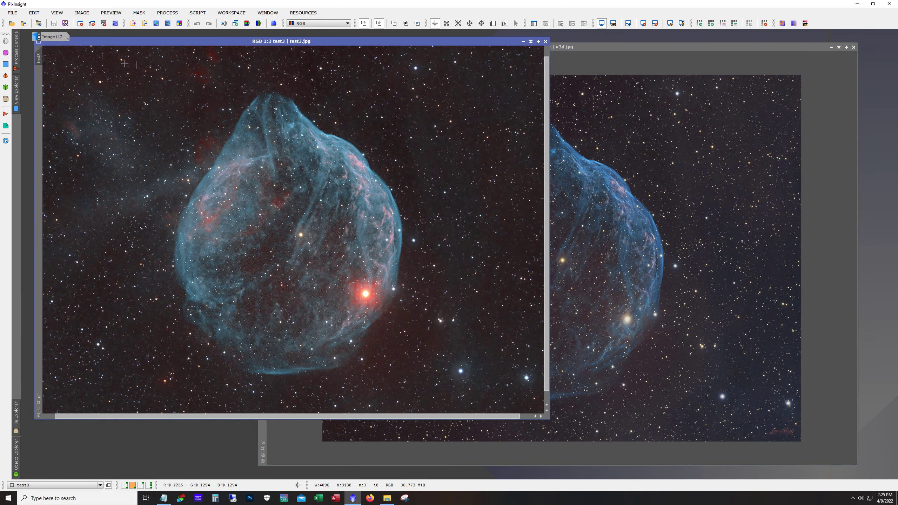
{"action": "left_click", "coordinate": [524, 42]}
{"action": "left_click_drag", "start_coordinate": [257, 43], "coordinate": [468, 127]}
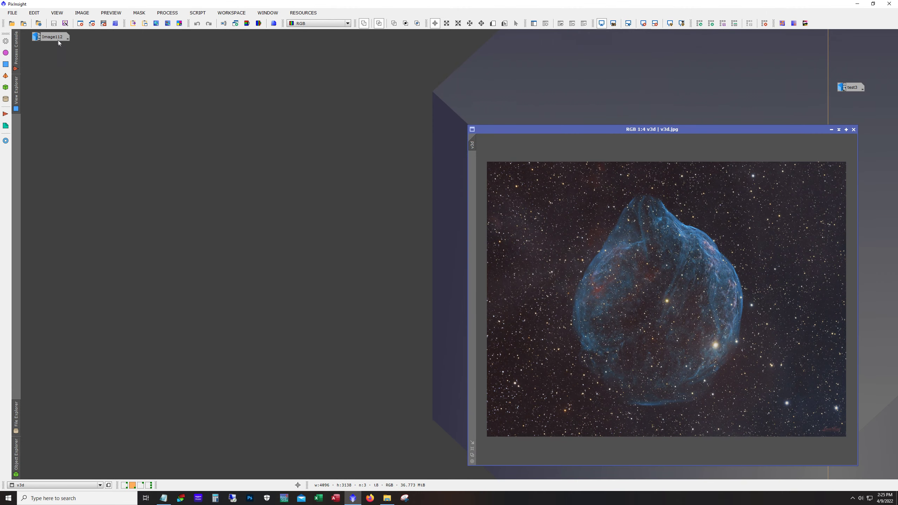
Restore Image112 and enlarge its window in the free space next to v3d.
{"action": "double_click", "coordinate": [58, 38]}
{"action": "left_click_drag", "start_coordinate": [410, 225], "coordinate": [171, 58]}
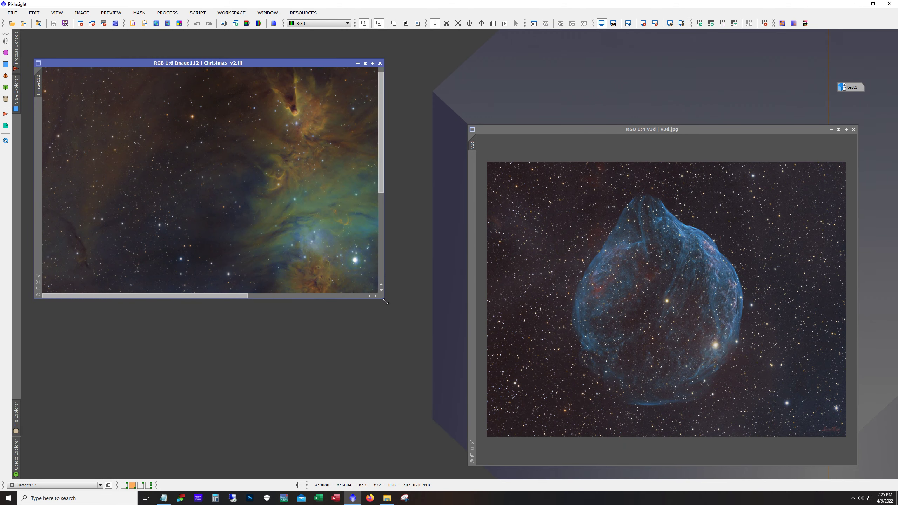
{"action": "left_click_drag", "start_coordinate": [383, 298], "coordinate": [463, 443]}
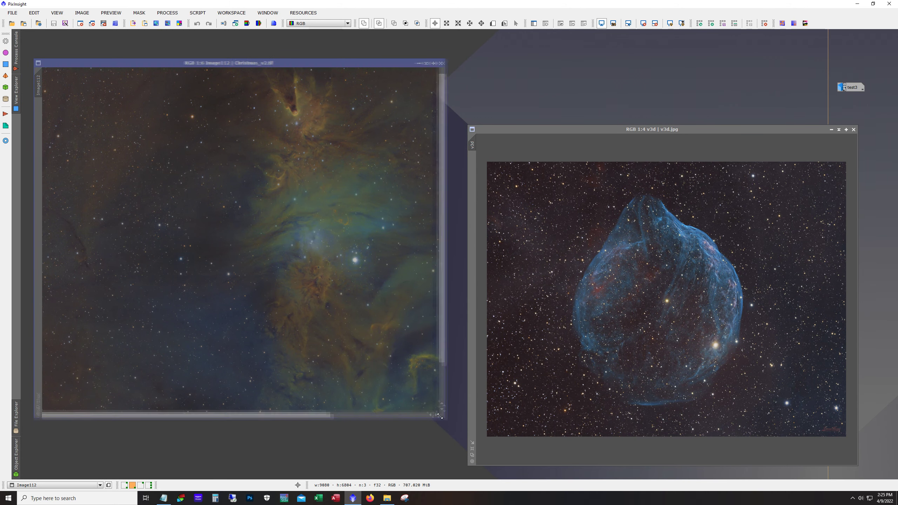
Align the v3d window side by side with Image112 at matching height, and show the full Image112 frame at 1:9.
{"action": "left_click_drag", "start_coordinate": [571, 129], "coordinate": [548, 64]}
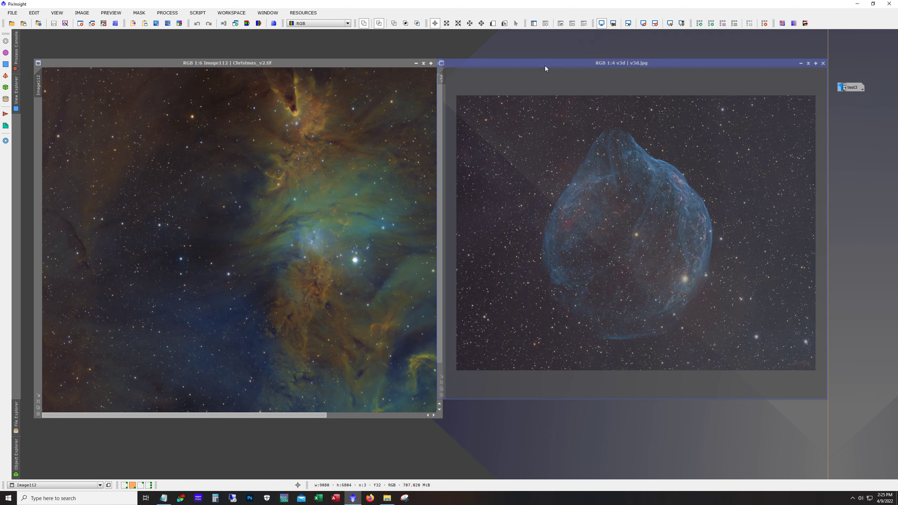
{"action": "left_click_drag", "start_coordinate": [504, 404], "coordinate": [504, 419]}
{"action": "left_click", "coordinate": [265, 295]}
{"action": "scroll", "coordinate": [266, 294], "scroll_direction": "down", "scroll_amount": 3}
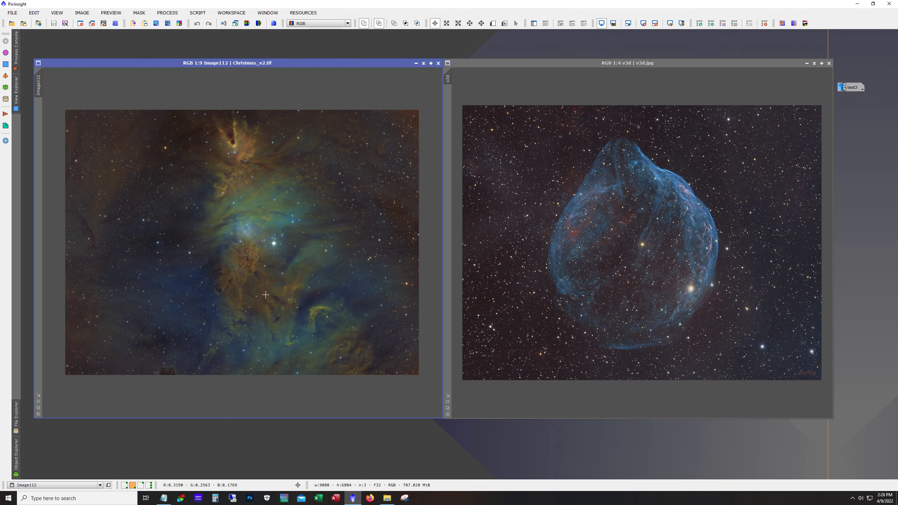